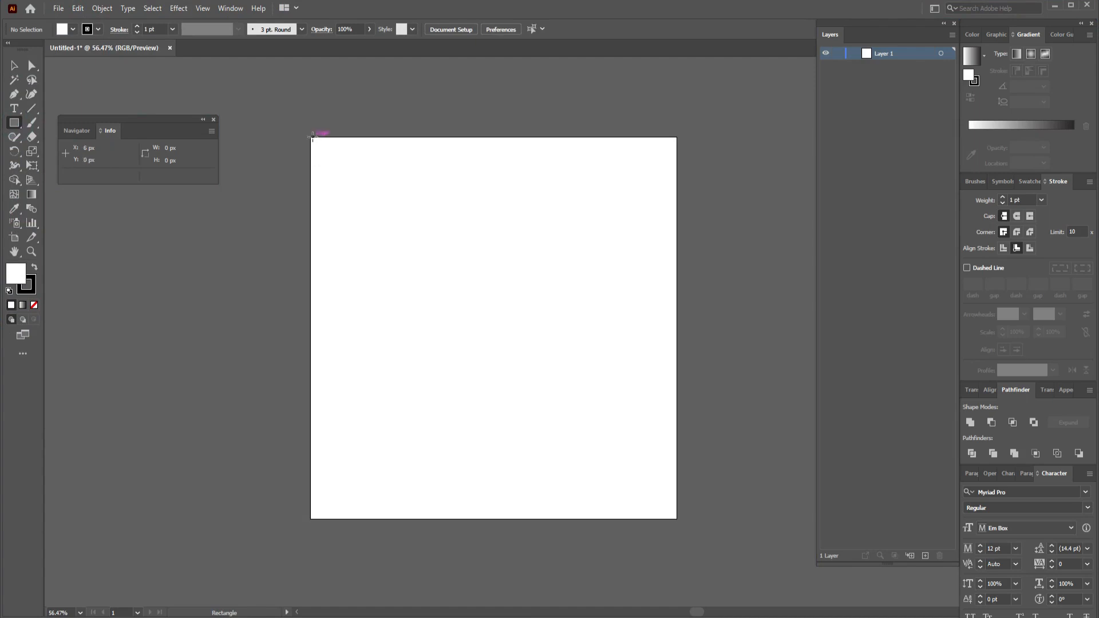
Step: Draw an 800 by 800 px rectangle covering the whole artboard and remove its stroke
{"action": "left_click_drag", "start_coordinate": [311, 136], "coordinate": [678, 519]}
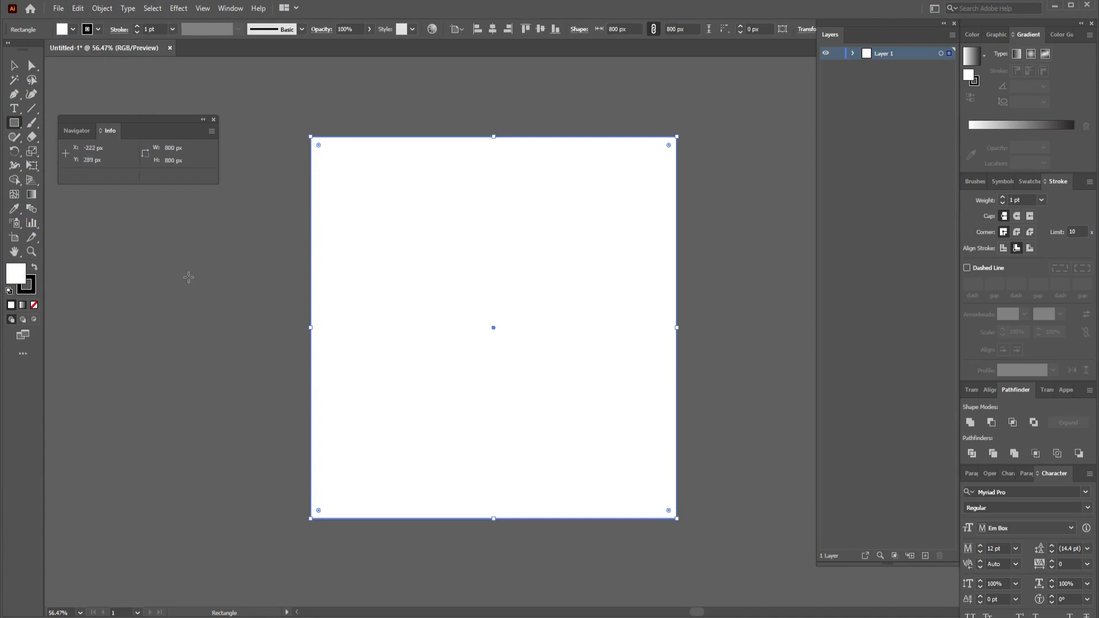
{"action": "left_click", "coordinate": [32, 292]}
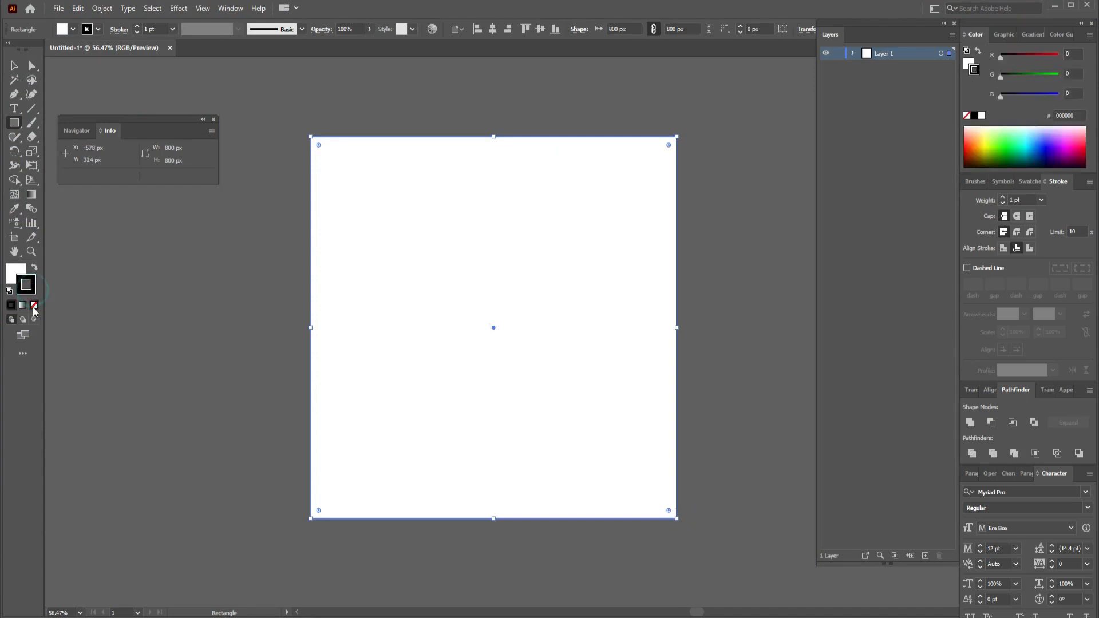
{"action": "left_click", "coordinate": [34, 305]}
Step: Fill the background rectangle with the light grey E8E3E3
{"action": "left_click", "coordinate": [20, 271]}
{"action": "double_click", "coordinate": [19, 271]}
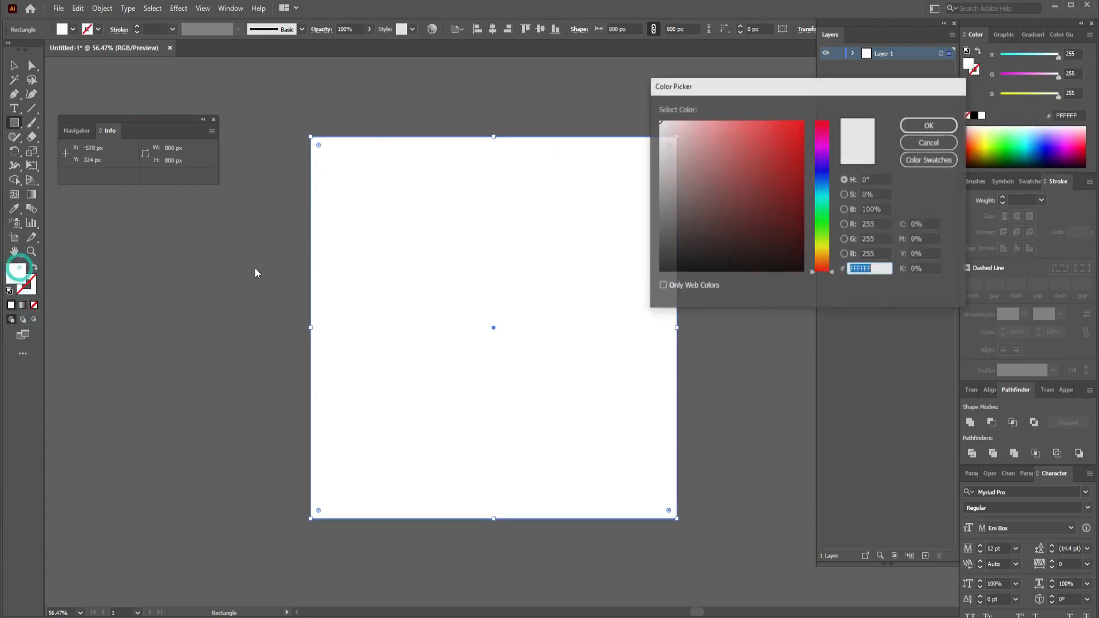
{"action": "left_click", "coordinate": [663, 134]}
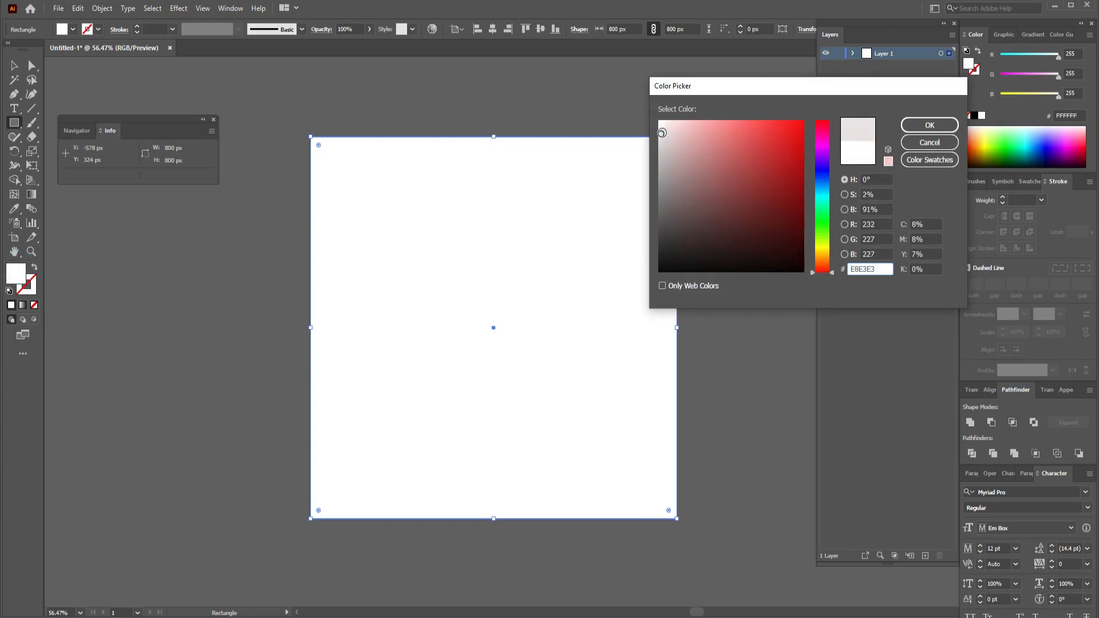
{"action": "left_click", "coordinate": [916, 125]}
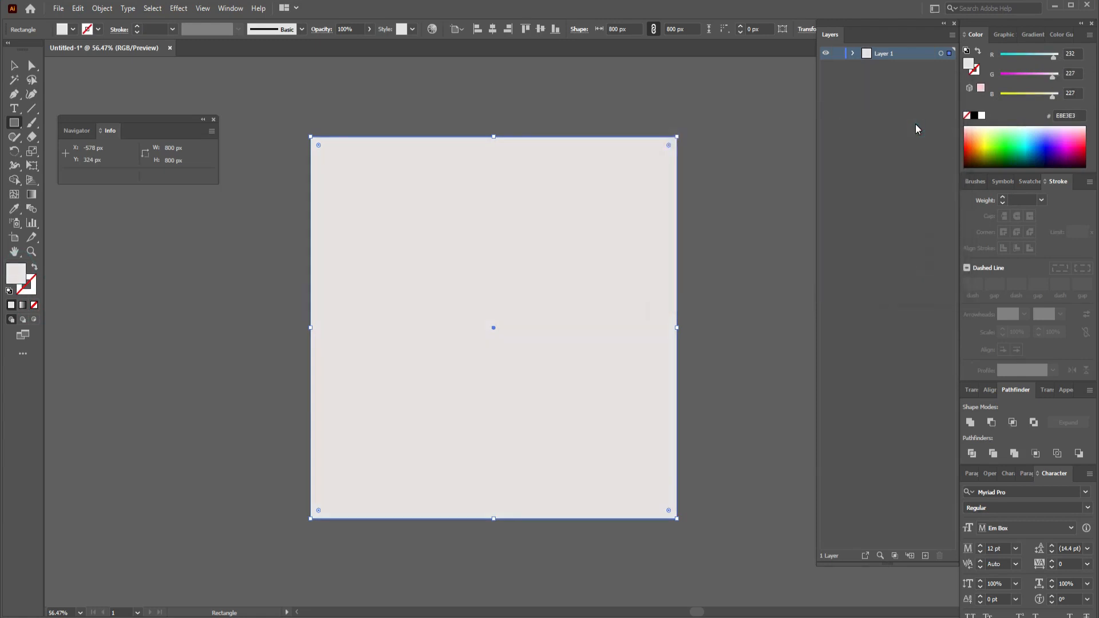
Step: Lock the background rectangle inside Layer 1
{"action": "left_click", "coordinate": [852, 54]}
{"action": "left_click", "coordinate": [839, 67]}
{"action": "left_click", "coordinate": [853, 53]}
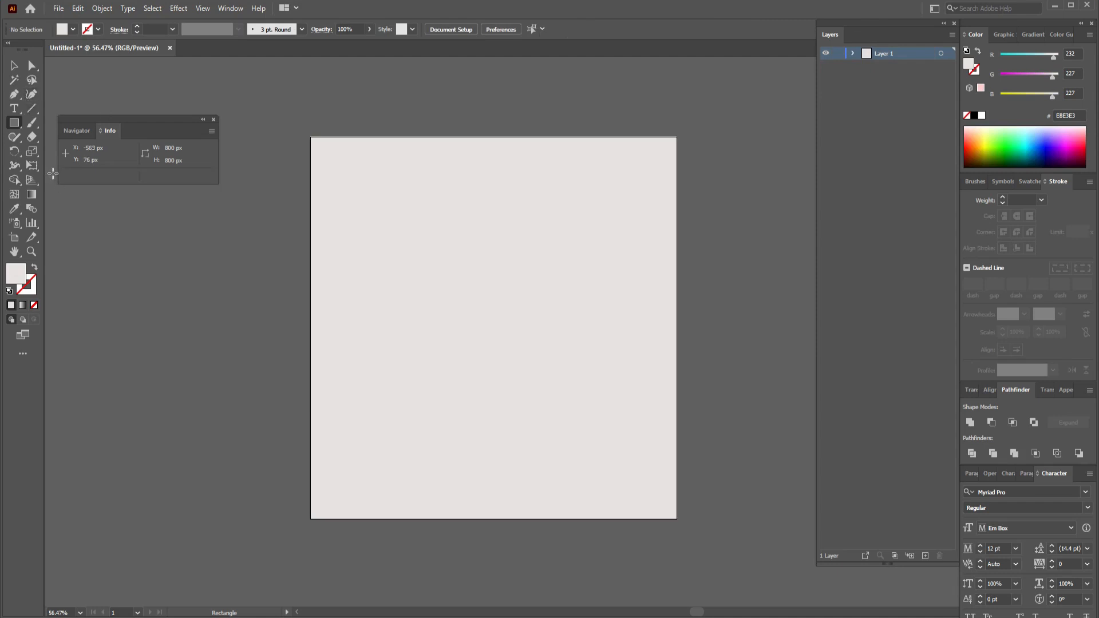
Step: Draw a closed five-point arrow shape about 411 by 296 px with the Pen tool, starting from the artboard's left edge and pointing right
{"action": "key", "text": "p"}
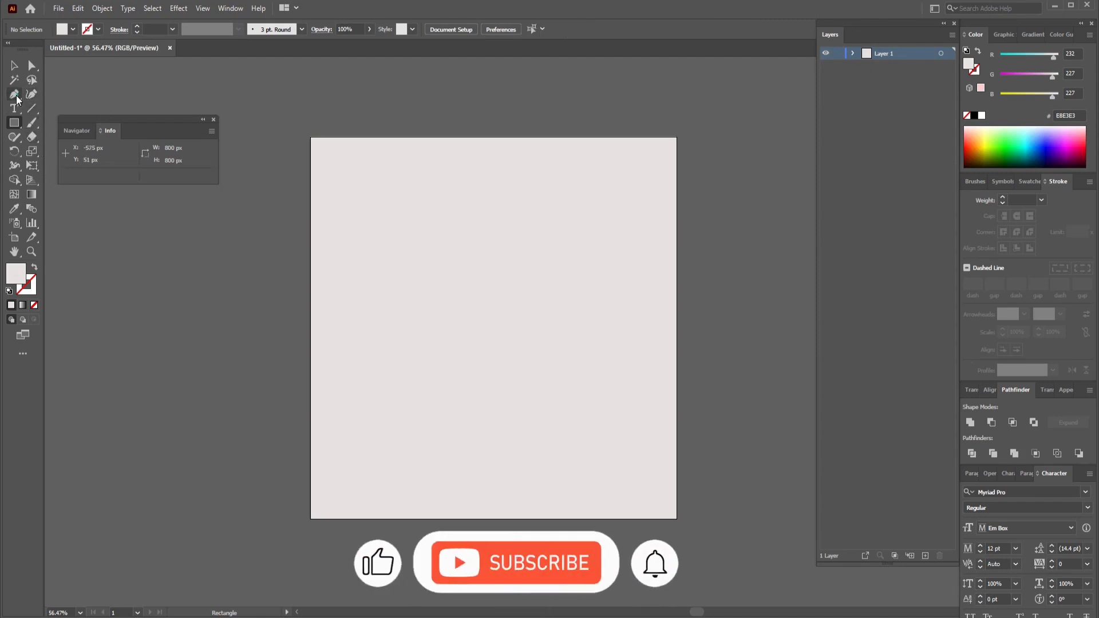
{"action": "left_click", "coordinate": [311, 243]}
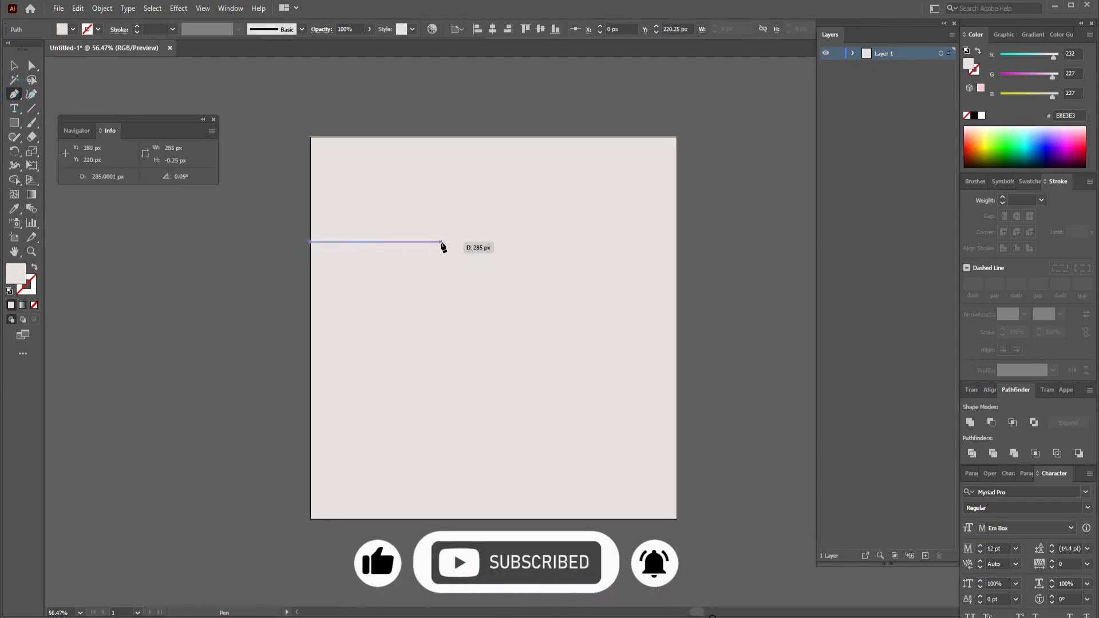
{"action": "left_click", "coordinate": [440, 242]}
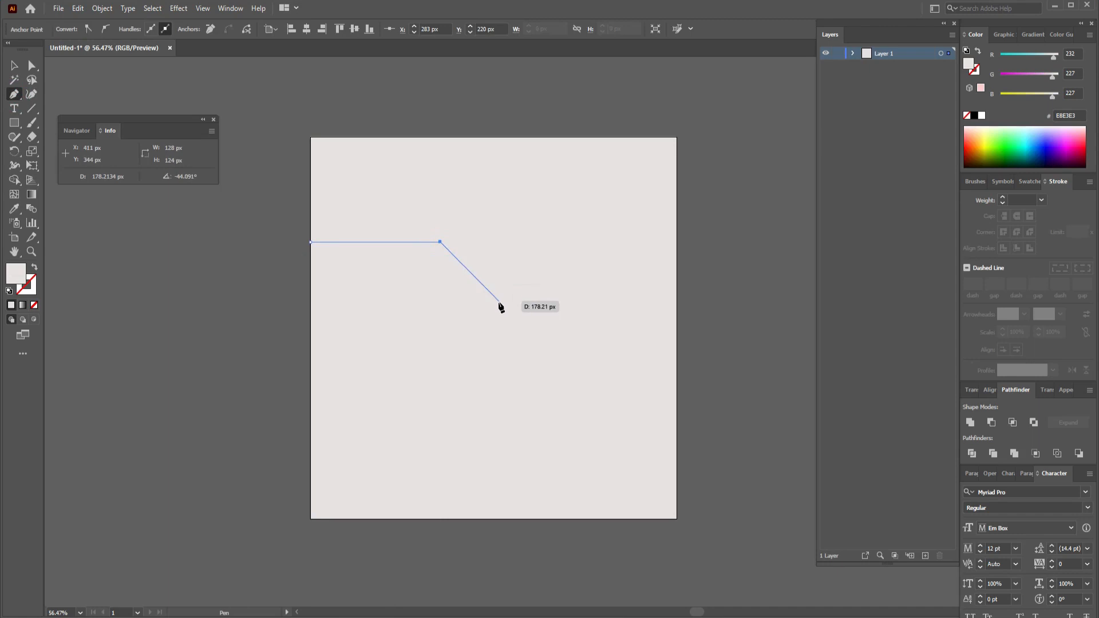
{"action": "left_click", "coordinate": [499, 302]}
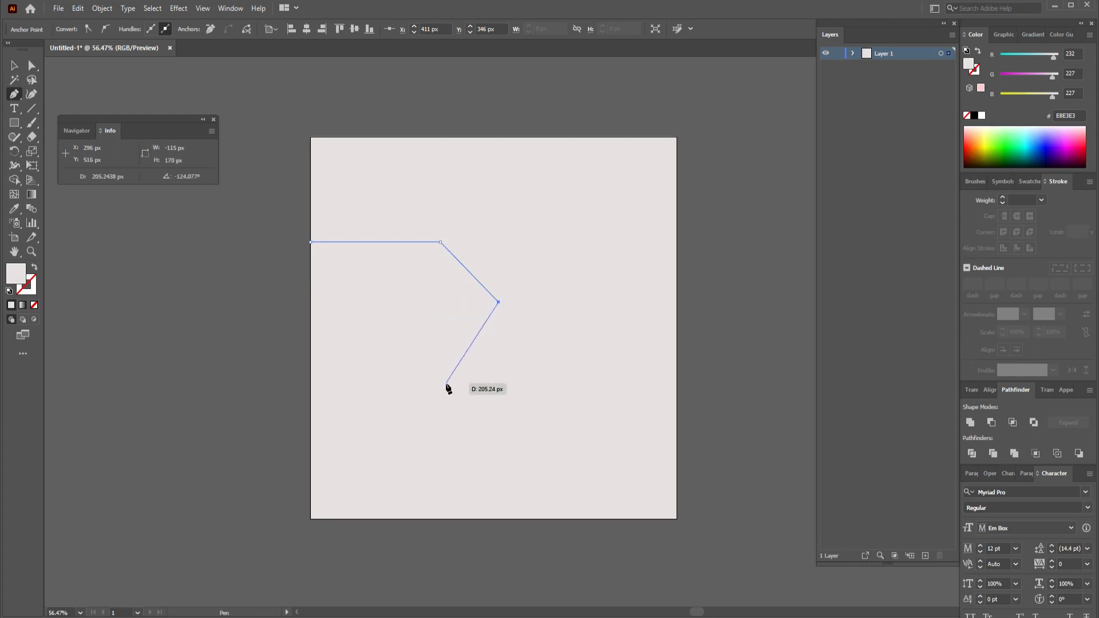
{"action": "left_click", "coordinate": [446, 384]}
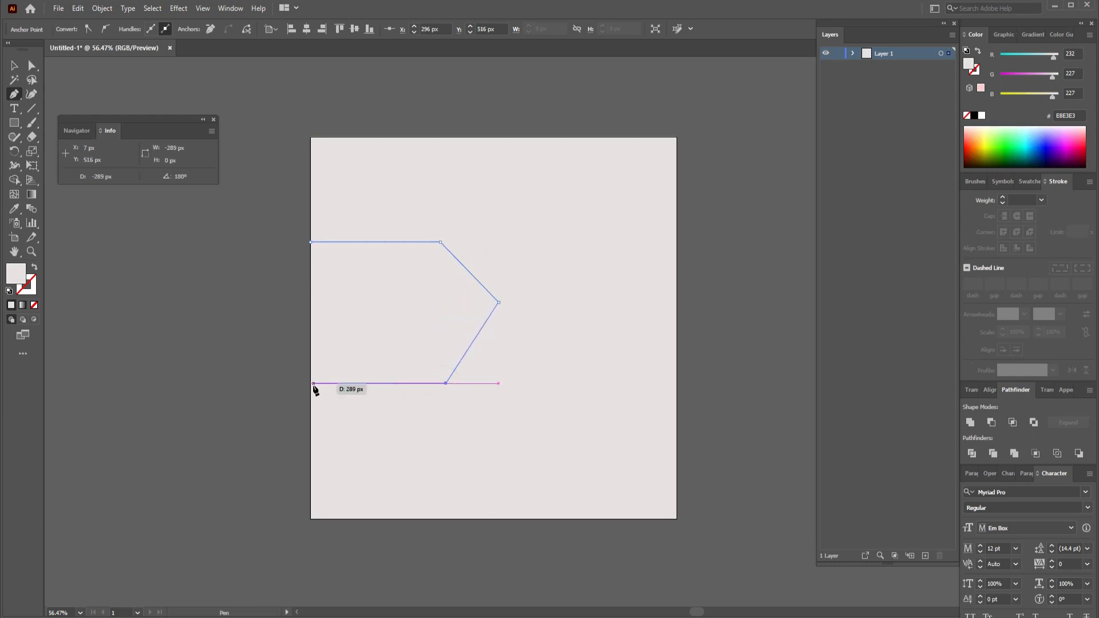
{"action": "left_click", "coordinate": [310, 384]}
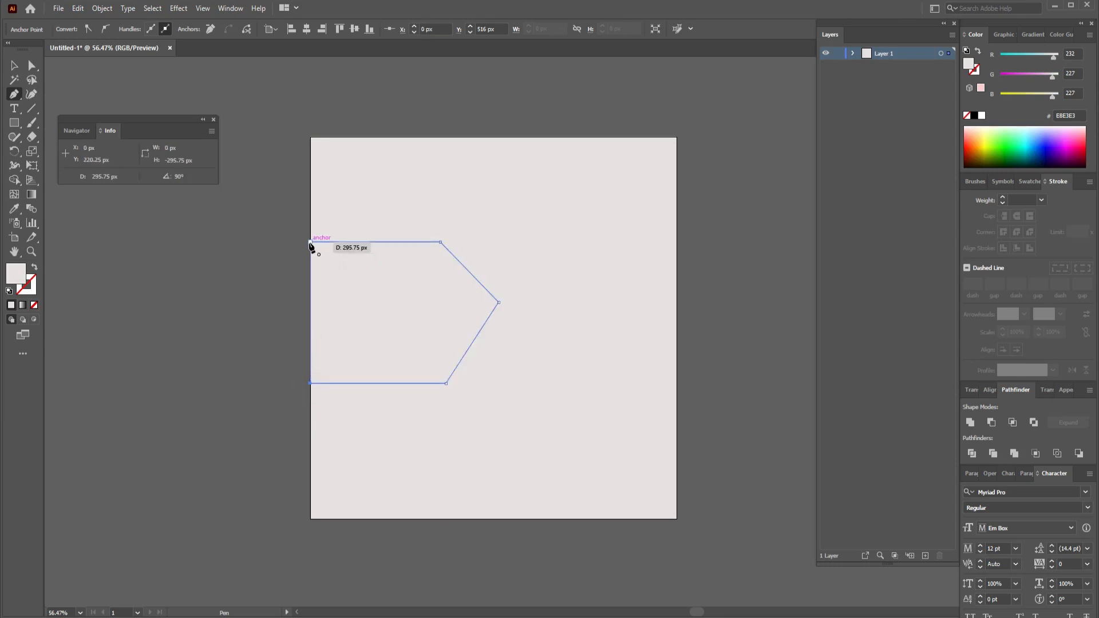
{"action": "left_click", "coordinate": [312, 241]}
{"action": "left_click", "coordinate": [14, 65]}
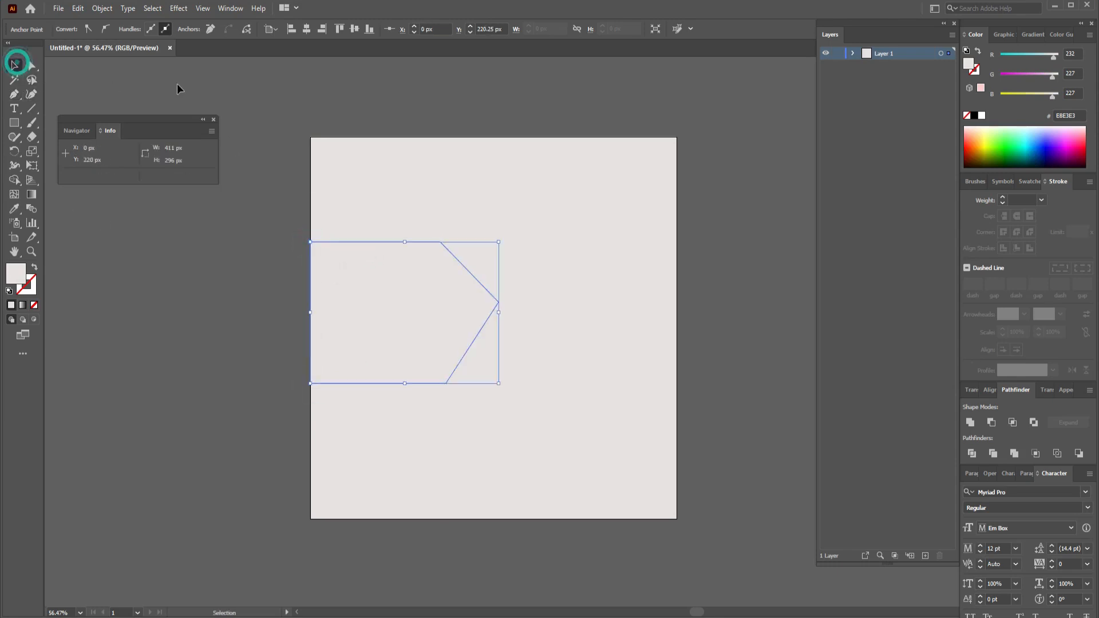
{"action": "left_click", "coordinate": [190, 87]}
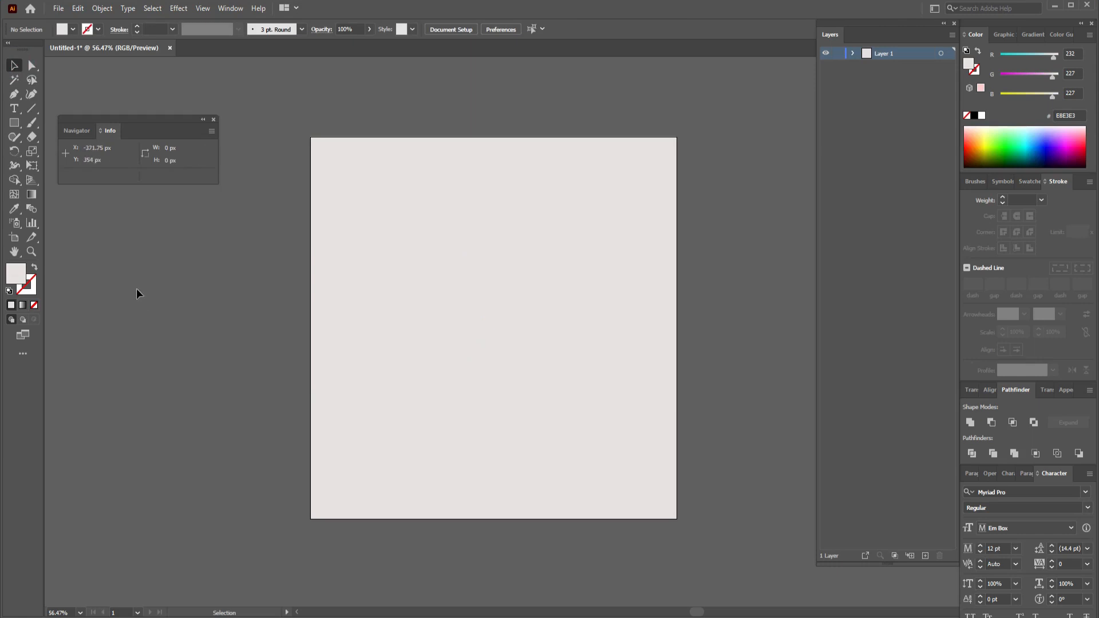
Step: Draw a rectangle about 189 by 74 px against the artboard's upper edge near its left corner
{"action": "left_click", "coordinate": [14, 123]}
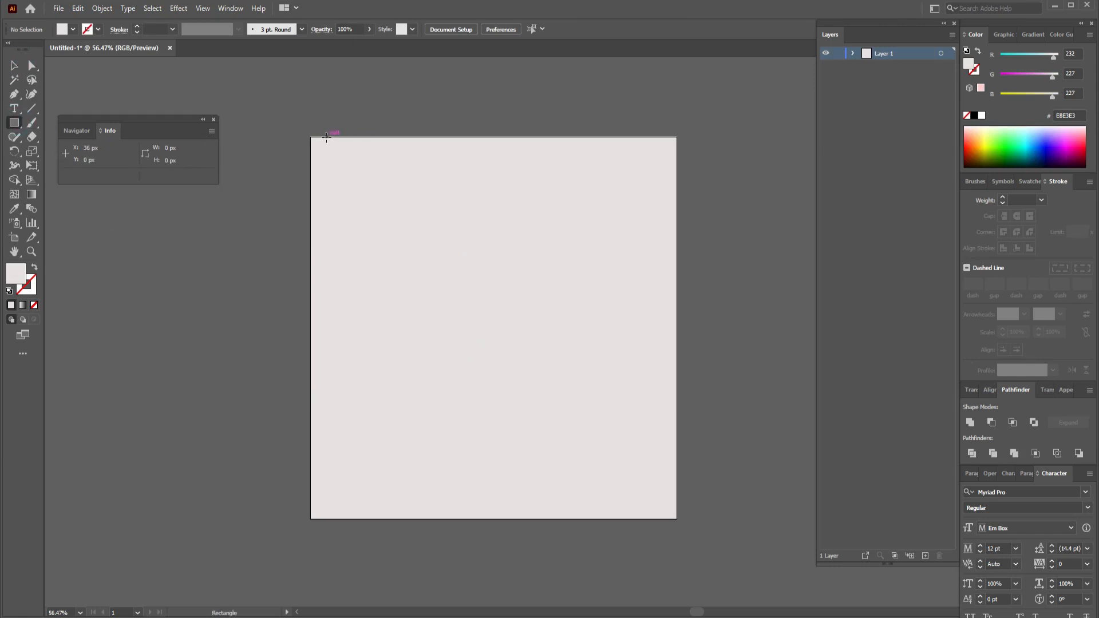
{"action": "left_click_drag", "start_coordinate": [318, 136], "coordinate": [406, 172]}
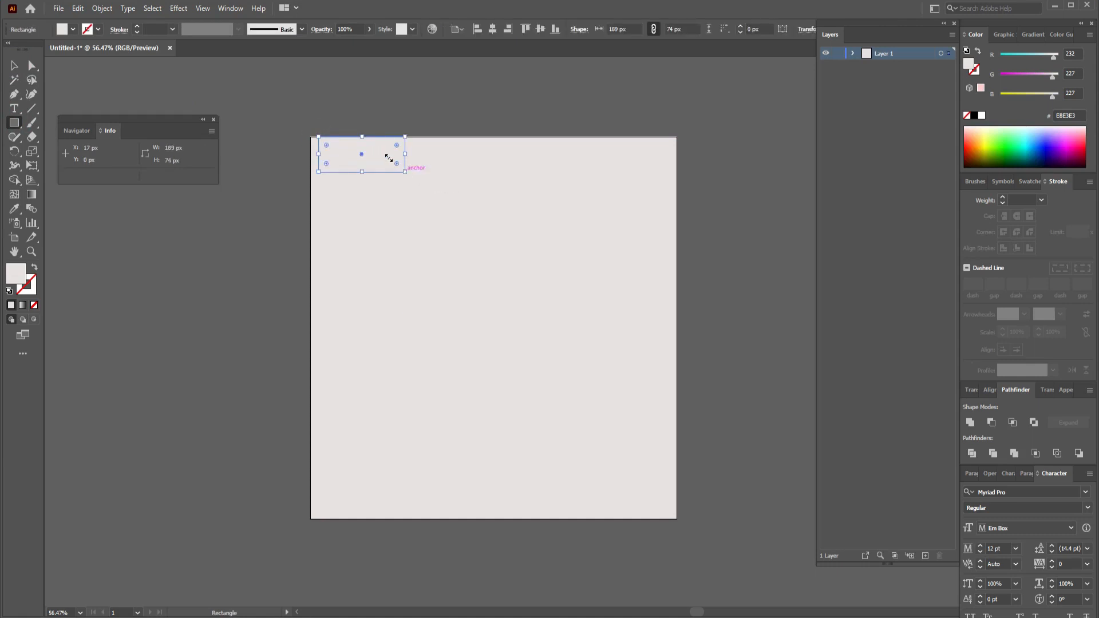
Step: Slant the small rectangle into a parallelogram about 234 by 70 px by shifting its two lower corners right and slightly up
{"action": "left_click", "coordinate": [32, 65]}
{"action": "left_click", "coordinate": [504, 114]}
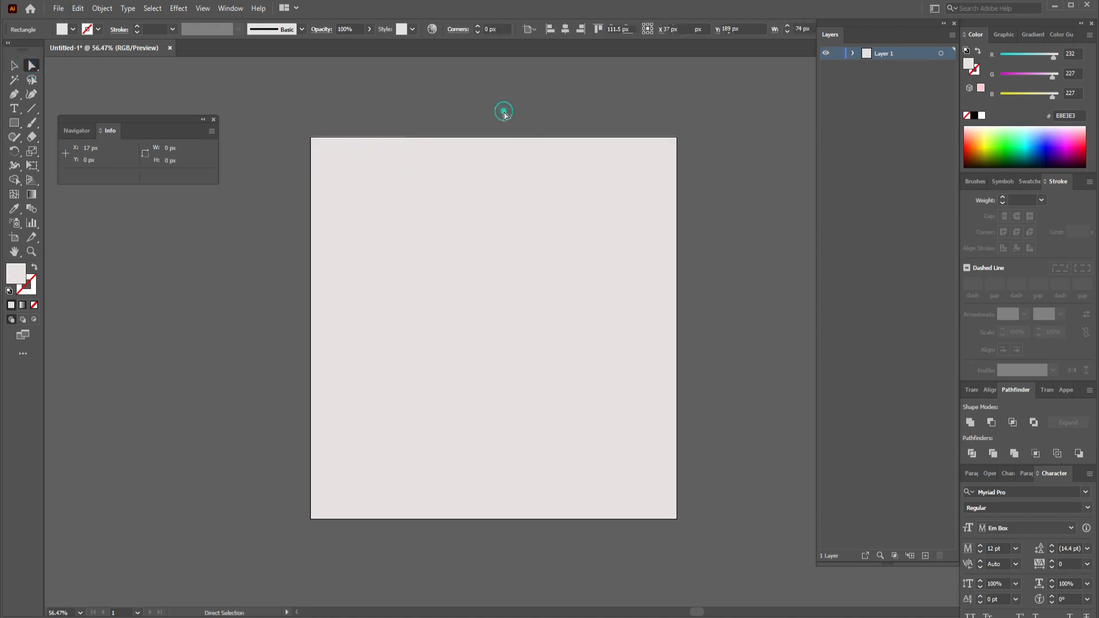
{"action": "left_click", "coordinate": [404, 150]}
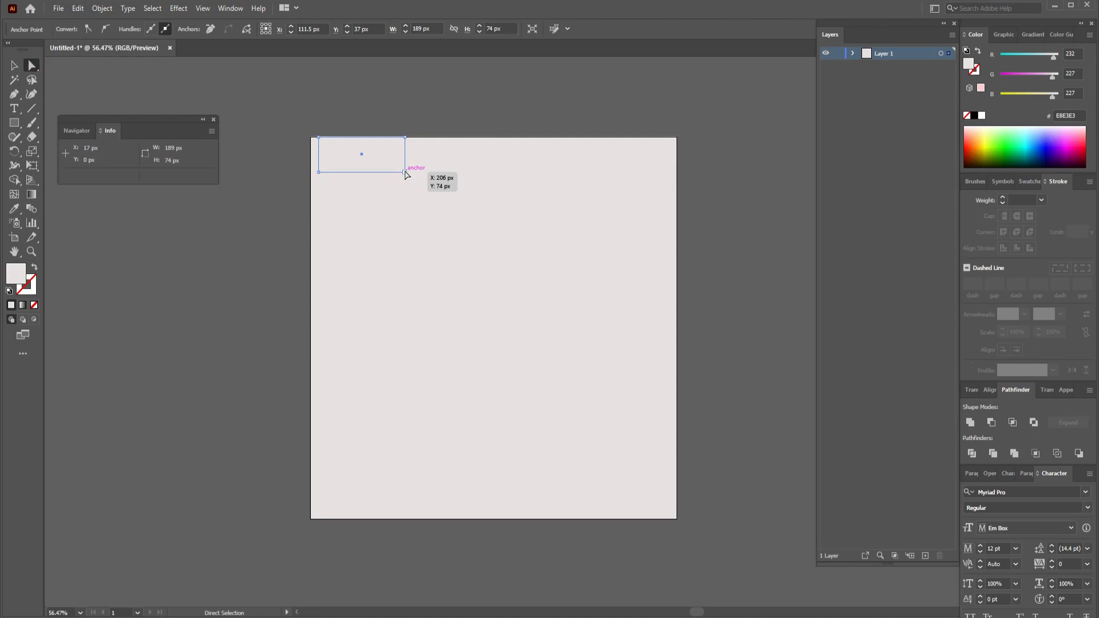
{"action": "left_click", "coordinate": [404, 172]}
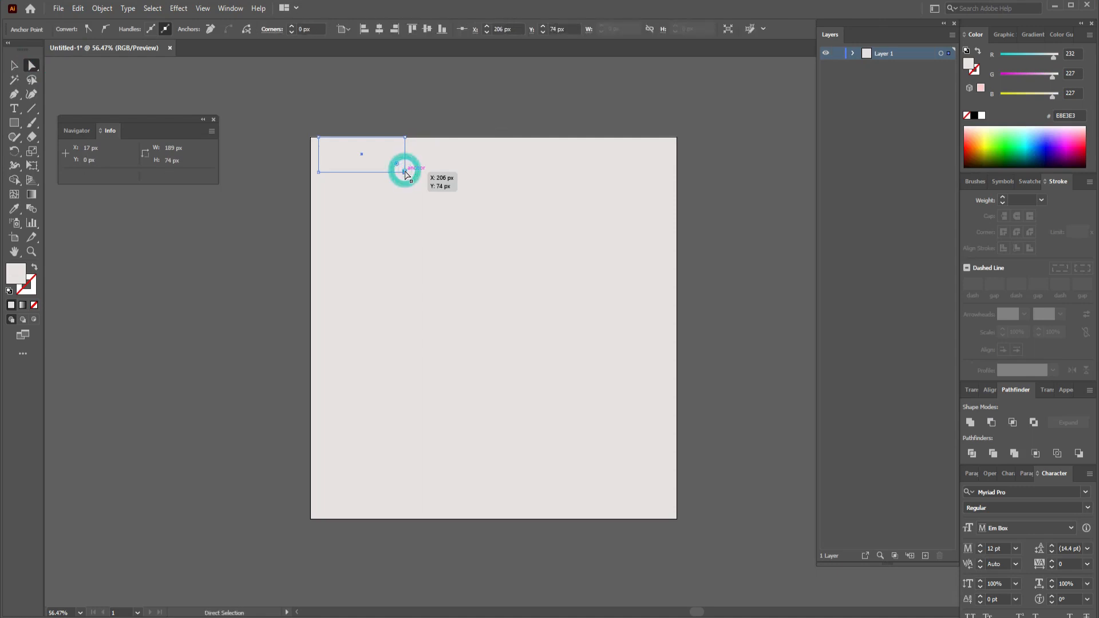
{"action": "left_click", "coordinate": [318, 171], "text": "shift"}
{"action": "left_click_drag", "start_coordinate": [319, 172], "coordinate": [321, 172]}
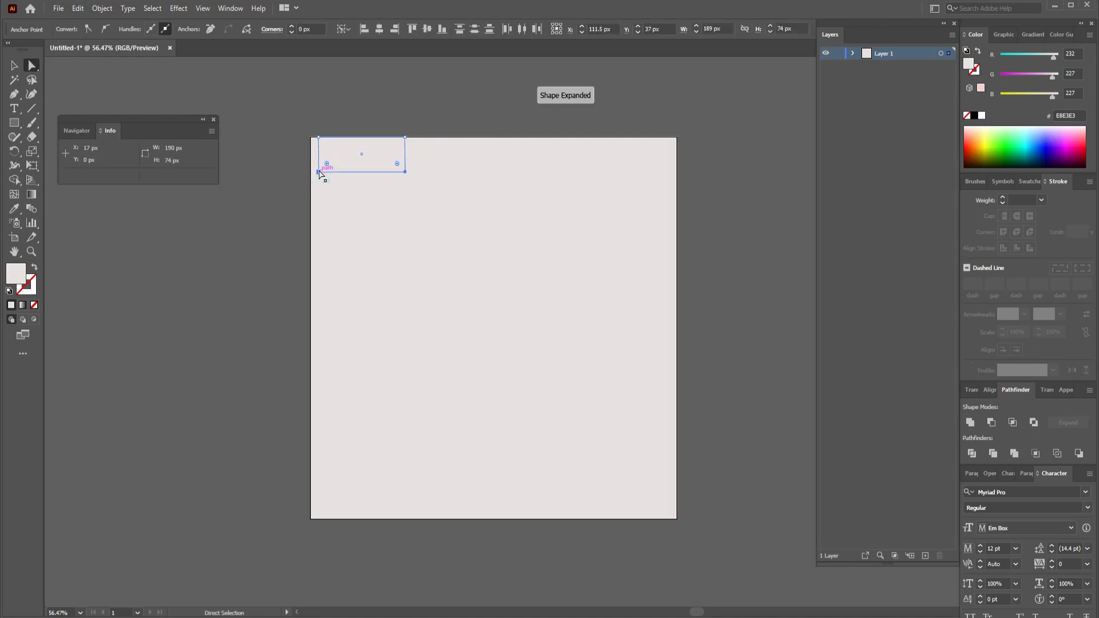
{"action": "key", "text": "Right"}
{"action": "key", "text": "Right"}
{"action": "key", "text": "Right"}
{"action": "key", "text": "Right"}
{"action": "key", "text": "Right"}
{"action": "key", "text": "Right"}
{"action": "key", "text": "Right"}
{"action": "key", "text": "Right"}
{"action": "key", "text": "Right"}
{"action": "key", "text": "Right"}
{"action": "key", "text": "Right"}
{"action": "key", "text": "Right"}
{"action": "key", "text": "Right"}
{"action": "key", "text": "Right"}
{"action": "key", "text": "Right"}
{"action": "key", "text": "Right"}
{"action": "key", "text": "Right"}
{"action": "key", "text": "Right"}
{"action": "key", "text": "Right"}
{"action": "key", "text": "Right"}
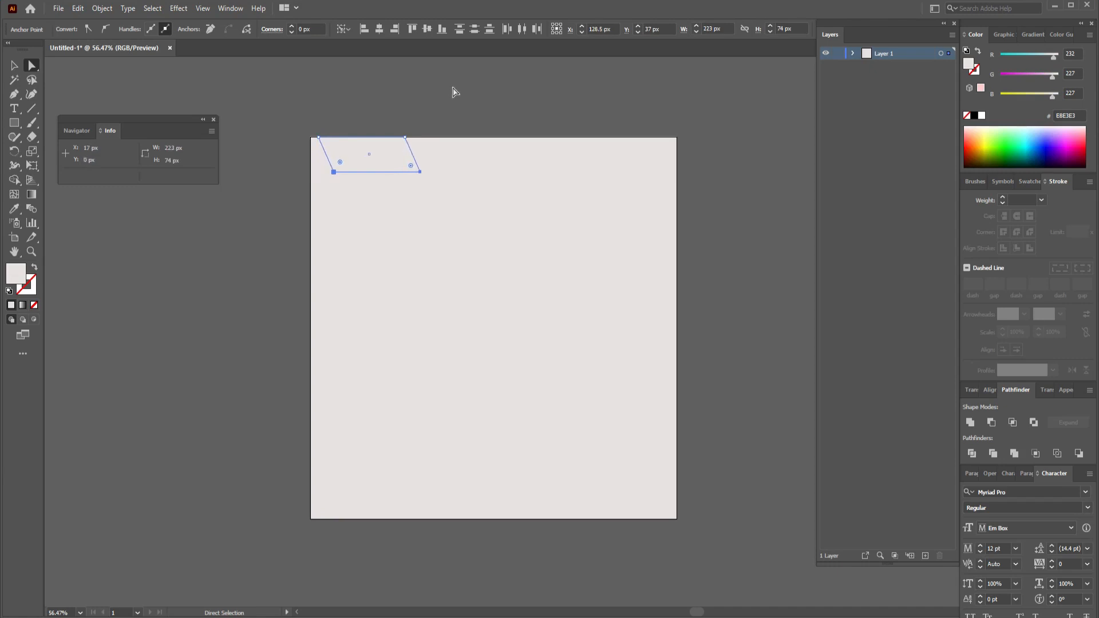
{"action": "key", "text": "Up"}
{"action": "key", "text": "Up"}
{"action": "key", "text": "Up"}
{"action": "key", "text": "Up"}
{"action": "key", "text": "Right"}
{"action": "key", "text": "Right"}
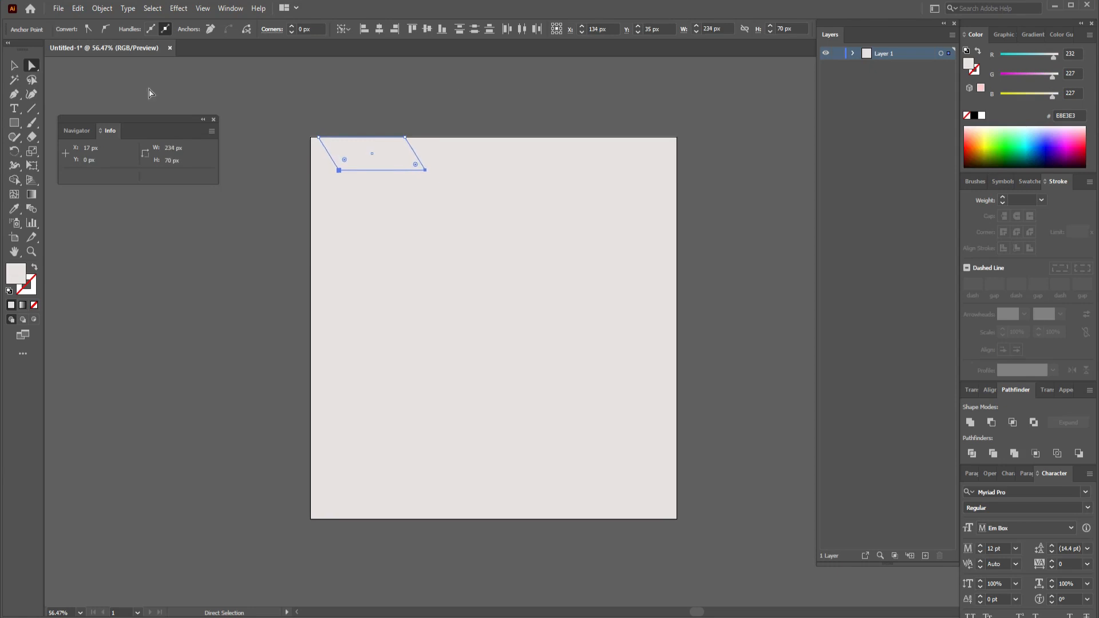
{"action": "left_click", "coordinate": [15, 65]}
{"action": "left_click", "coordinate": [372, 111]}
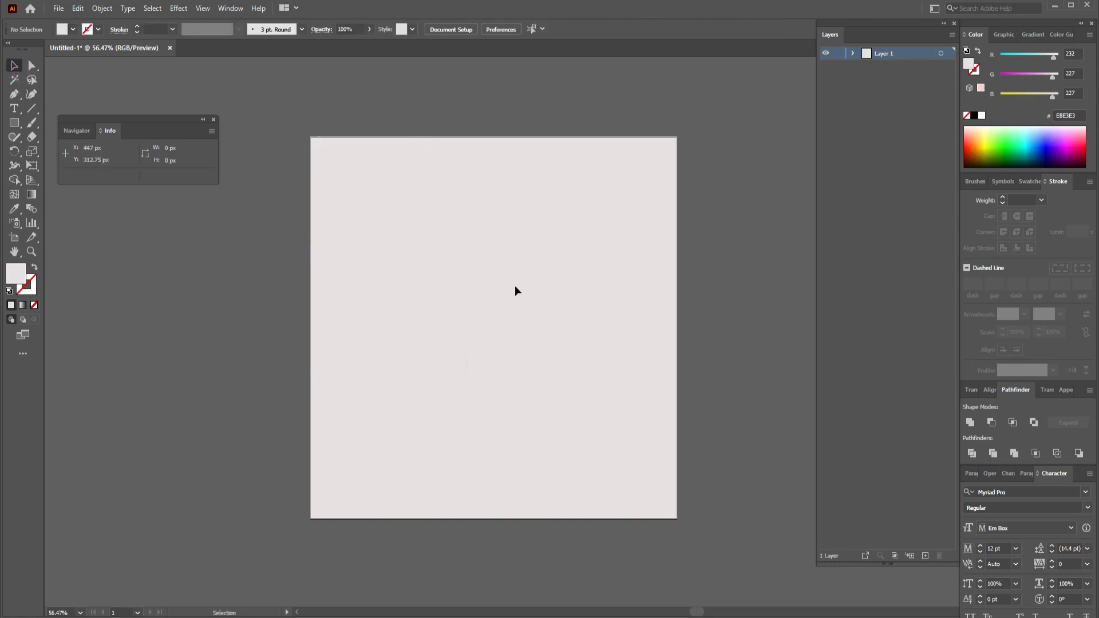
Step: Fill the arrow shape and the parallelogram with black
{"action": "left_click", "coordinate": [484, 311]}
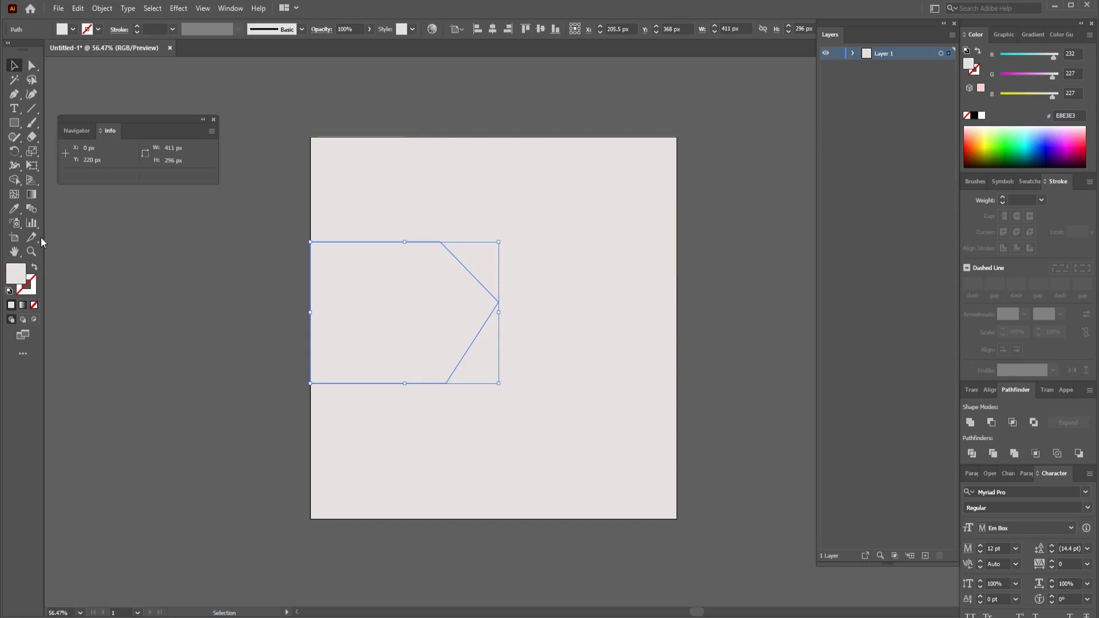
{"action": "left_click", "coordinate": [73, 29]}
{"action": "left_click", "coordinate": [33, 48]}
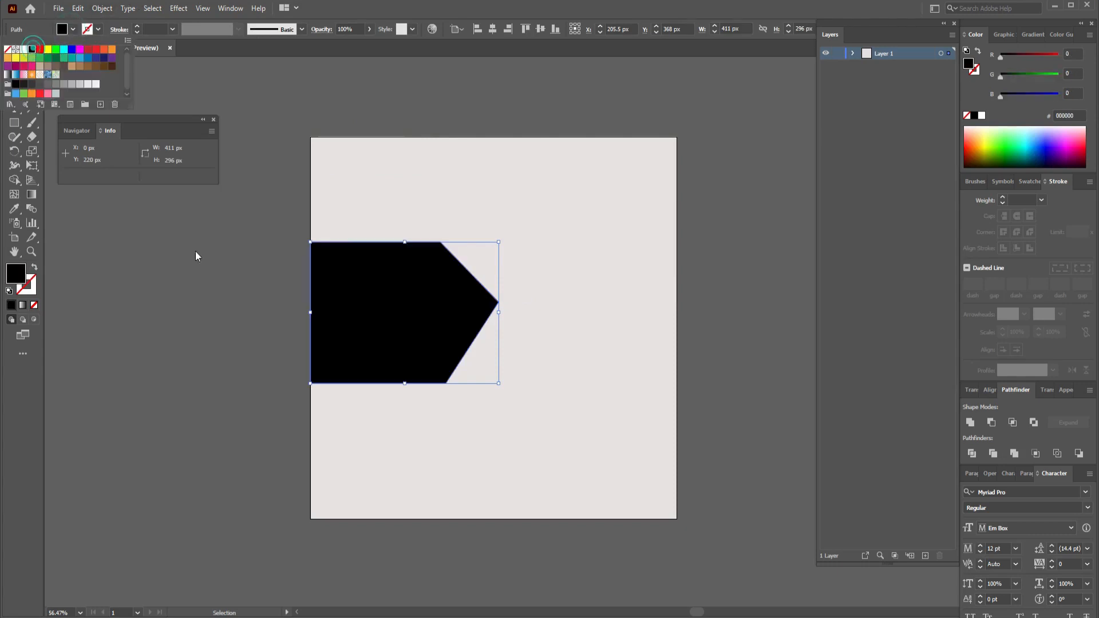
{"action": "left_click", "coordinate": [375, 166]}
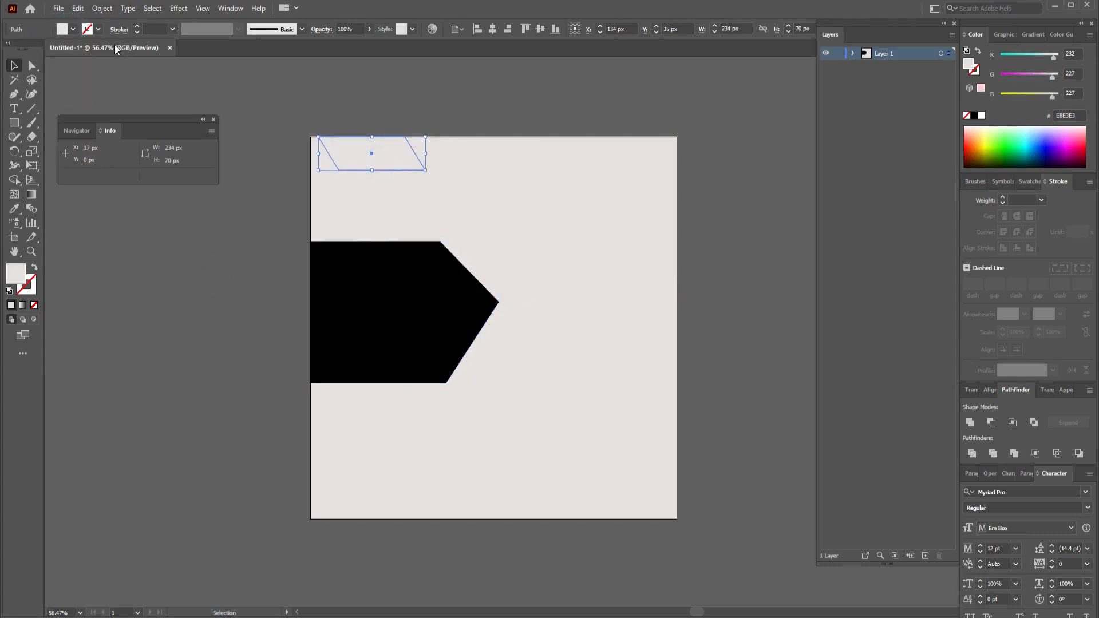
{"action": "left_click", "coordinate": [72, 28]}
{"action": "left_click", "coordinate": [33, 51]}
{"action": "left_click", "coordinate": [245, 208]}
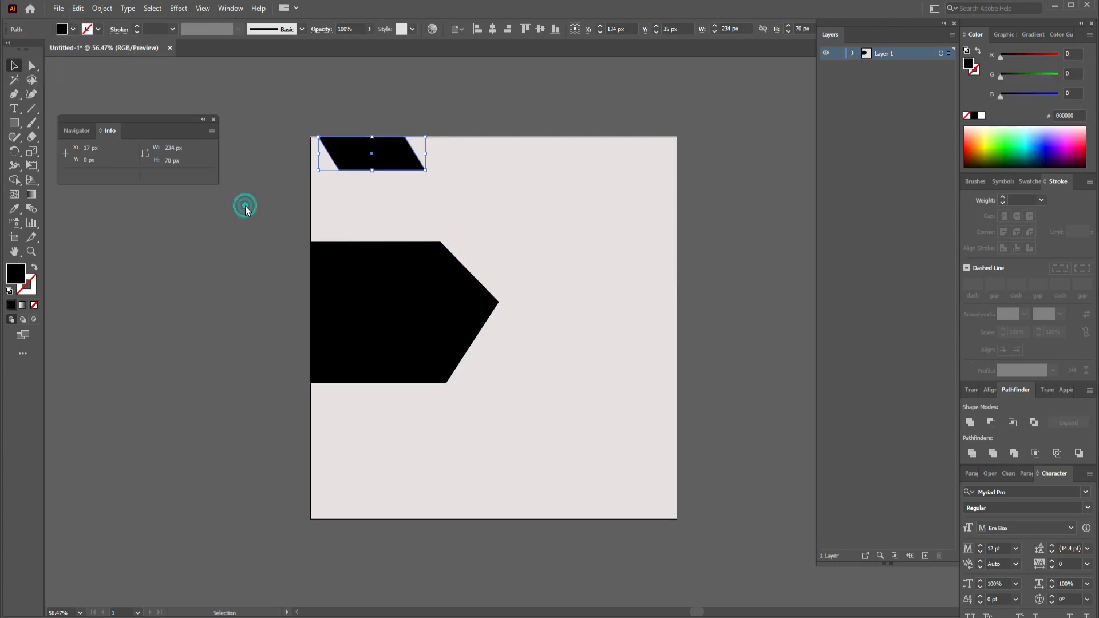
{"action": "left_click", "coordinate": [210, 204]}
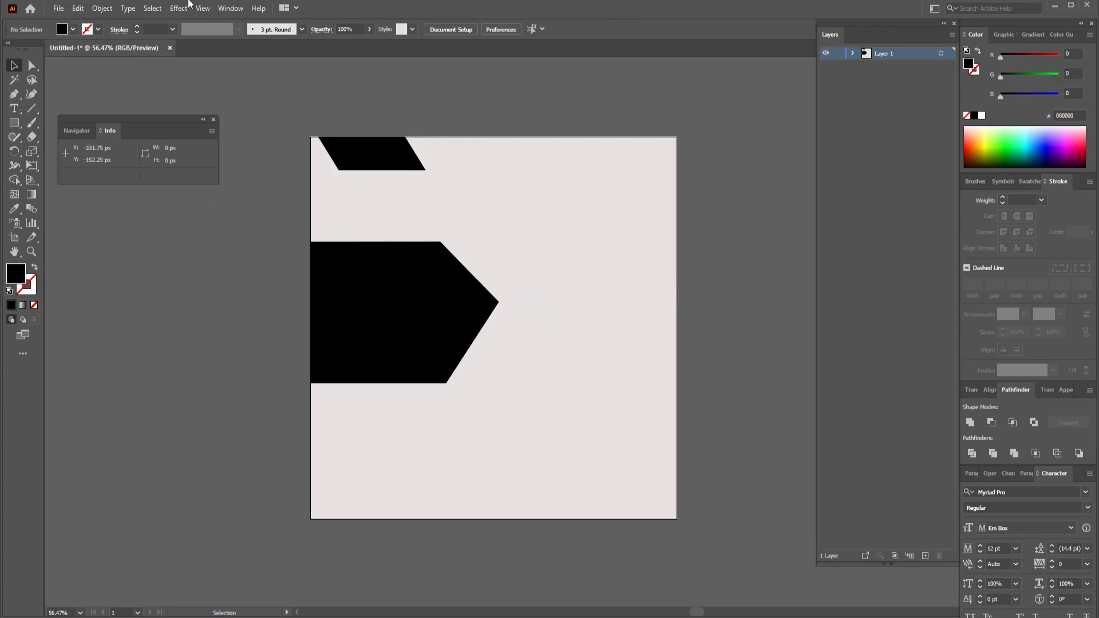
Step: Show the rulers around the document
{"action": "left_click", "coordinate": [202, 8]}
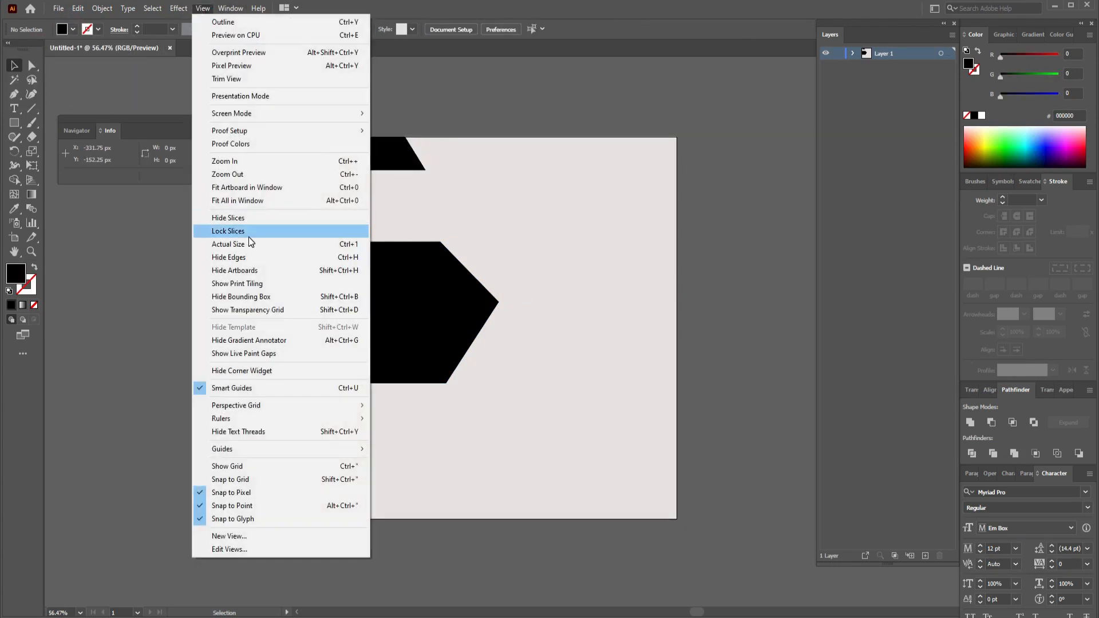
{"action": "mouse_move", "coordinate": [245, 420]}
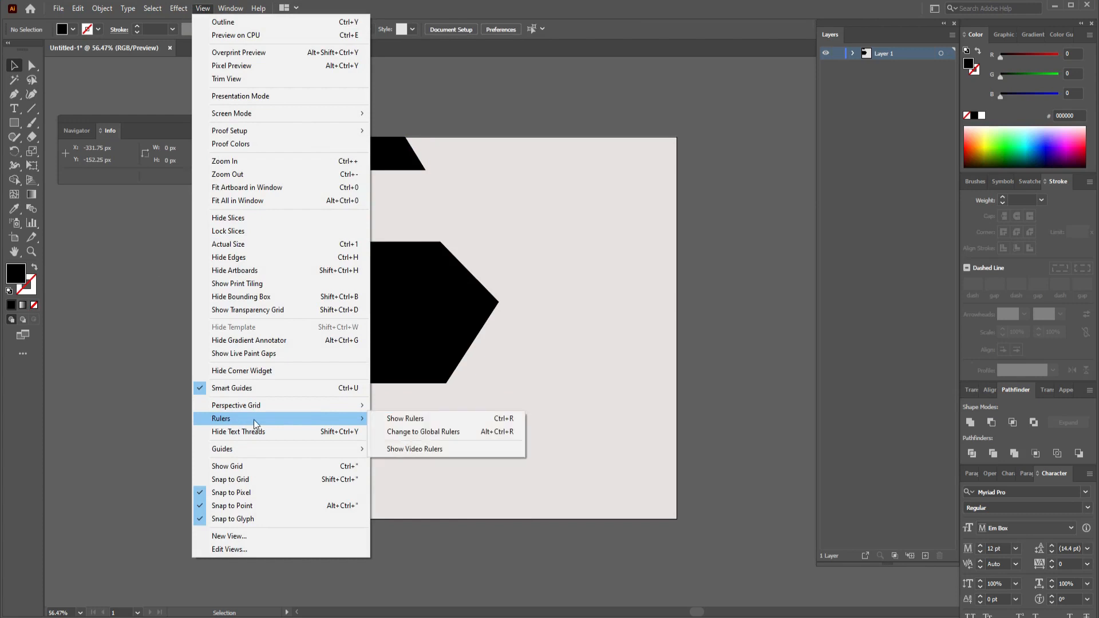
{"action": "left_click", "coordinate": [392, 419]}
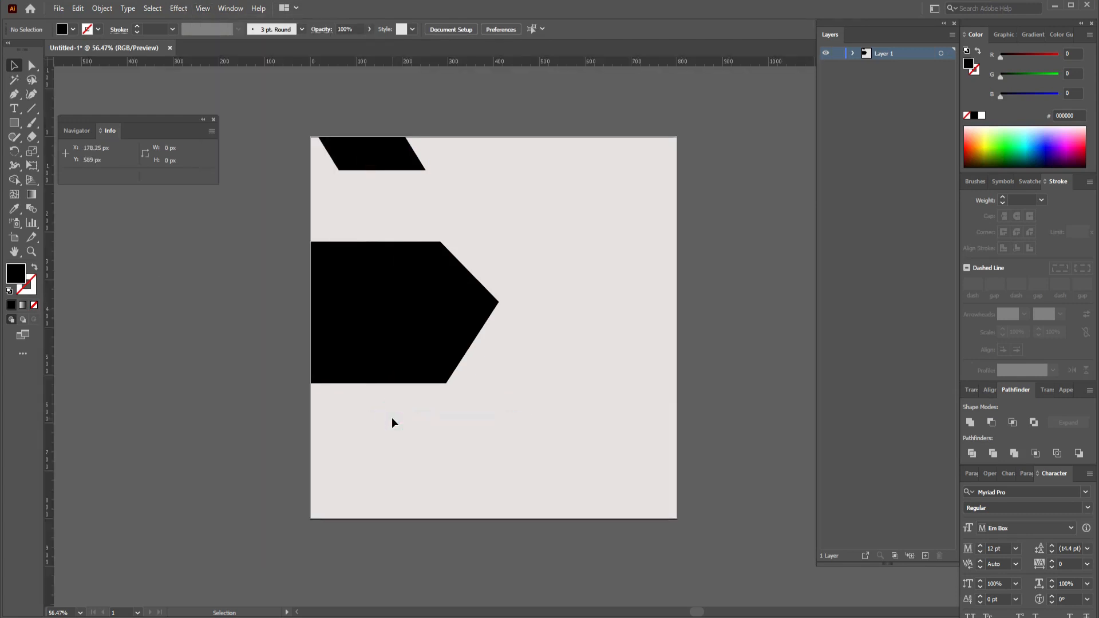
Step: Place a vertical guide at X 282 px along the arrow shape's upper shoulder, and delete it again
{"action": "left_click_drag", "start_coordinate": [58, 314], "coordinate": [442, 315]}
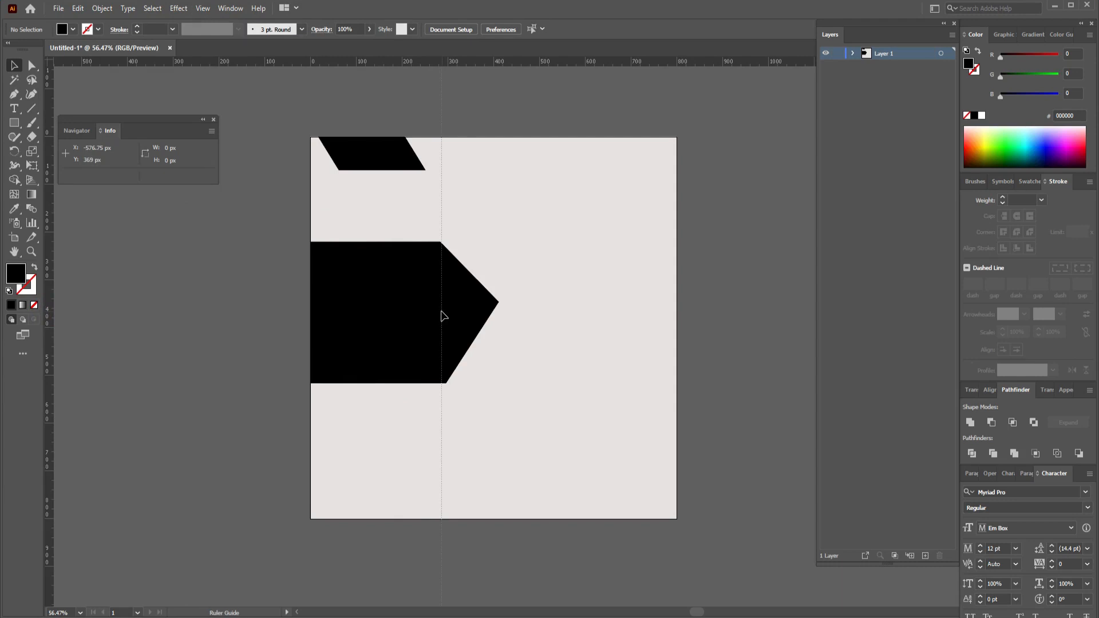
{"action": "mouse_move", "coordinate": [441, 311]}
{"action": "left_mouse_down"}
{"action": "mouse_move", "coordinate": [425, 313]}
{"action": "mouse_move", "coordinate": [441, 316]}
{"action": "left_mouse_up"}
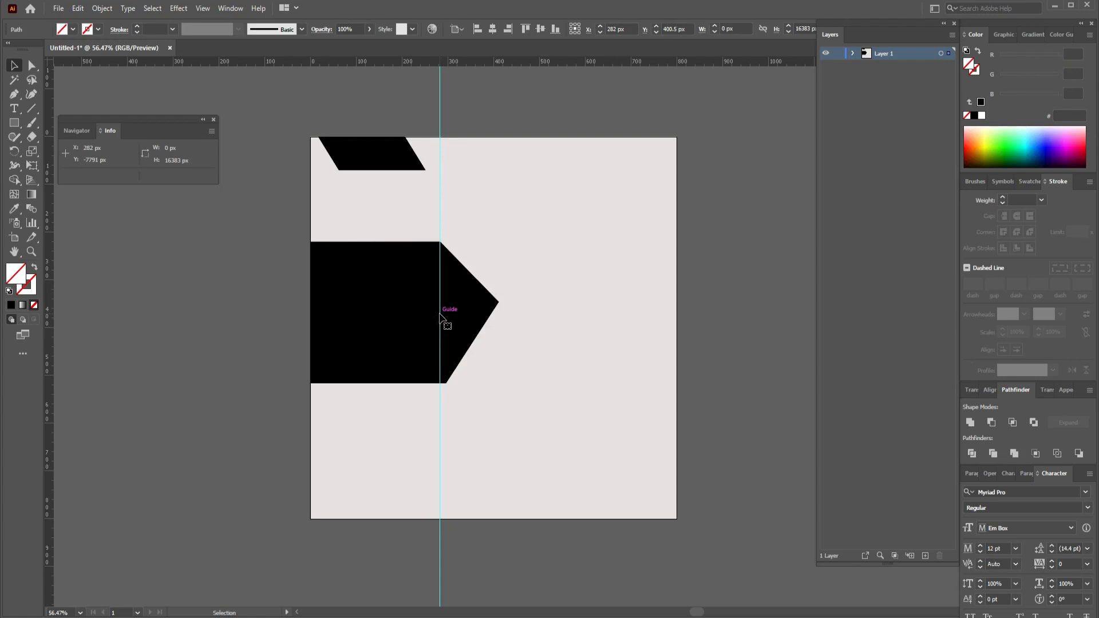
{"action": "left_click_drag", "start_coordinate": [438, 313], "coordinate": [245, 309]}
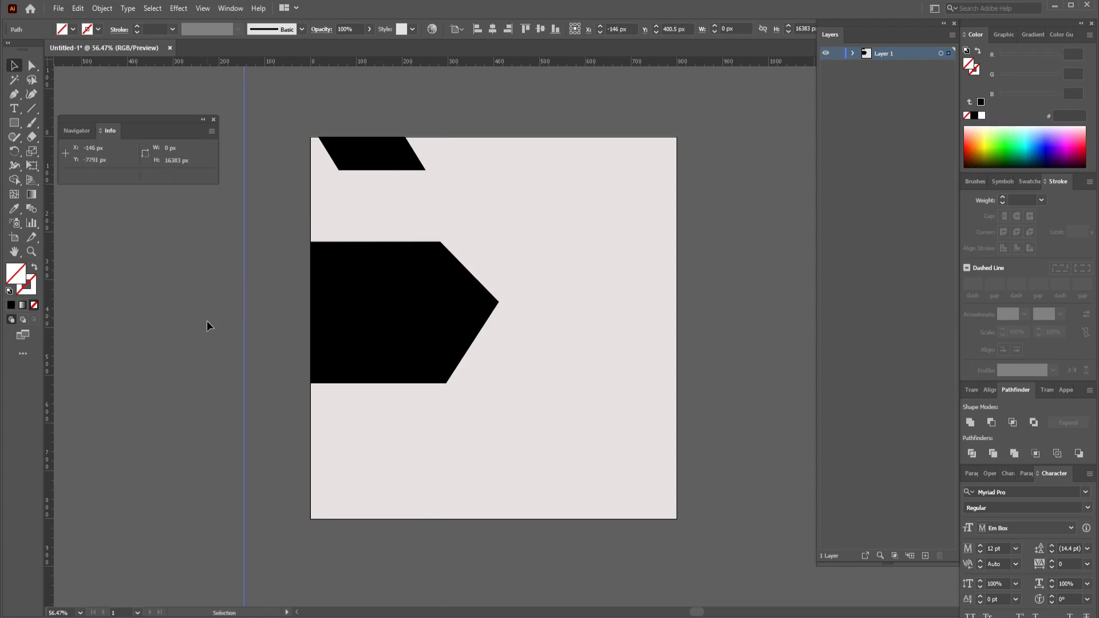
{"action": "key", "text": "Delete"}
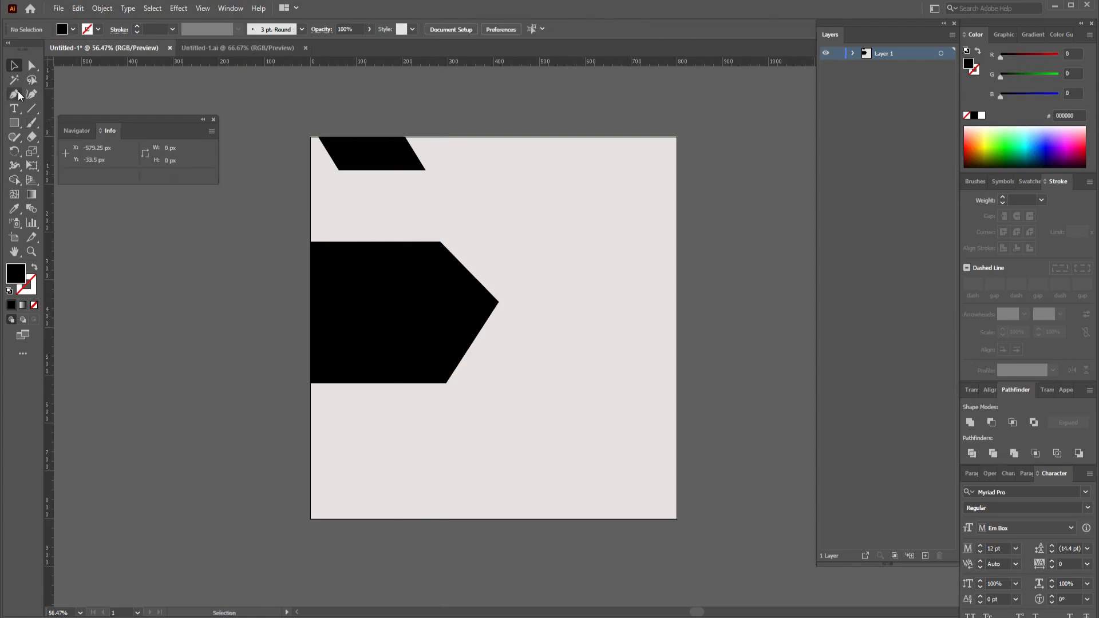
Step: Draw a black triangle about 120 by 137 px in the artboard's lower-left corner, with its tip pointing right
{"action": "left_click", "coordinate": [15, 94]}
{"action": "left_click", "coordinate": [310, 454]}
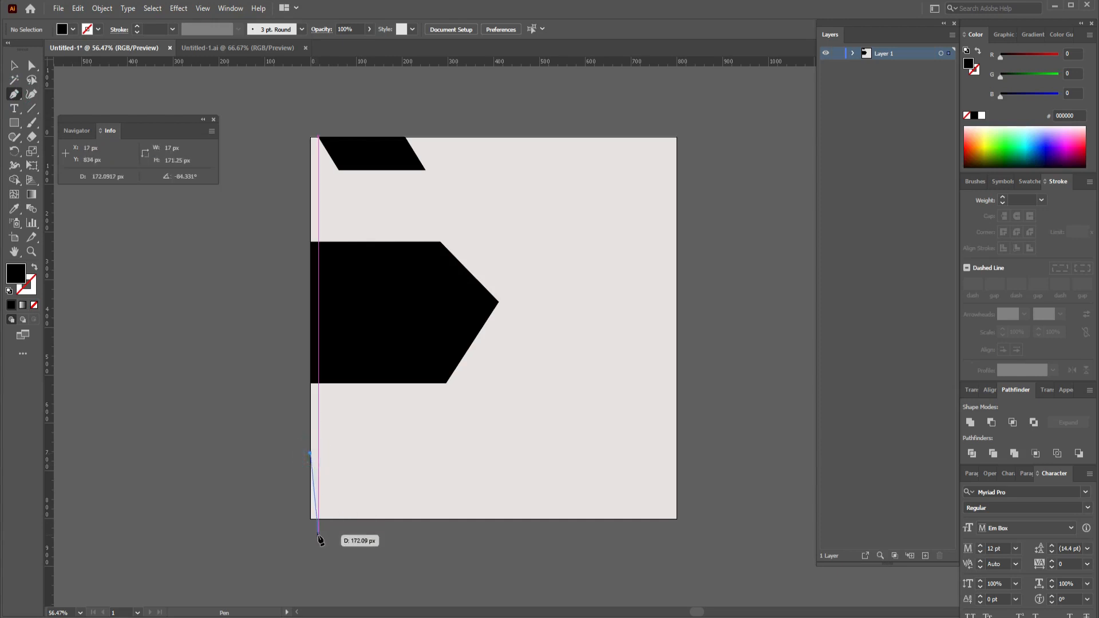
{"action": "left_click", "coordinate": [311, 520]}
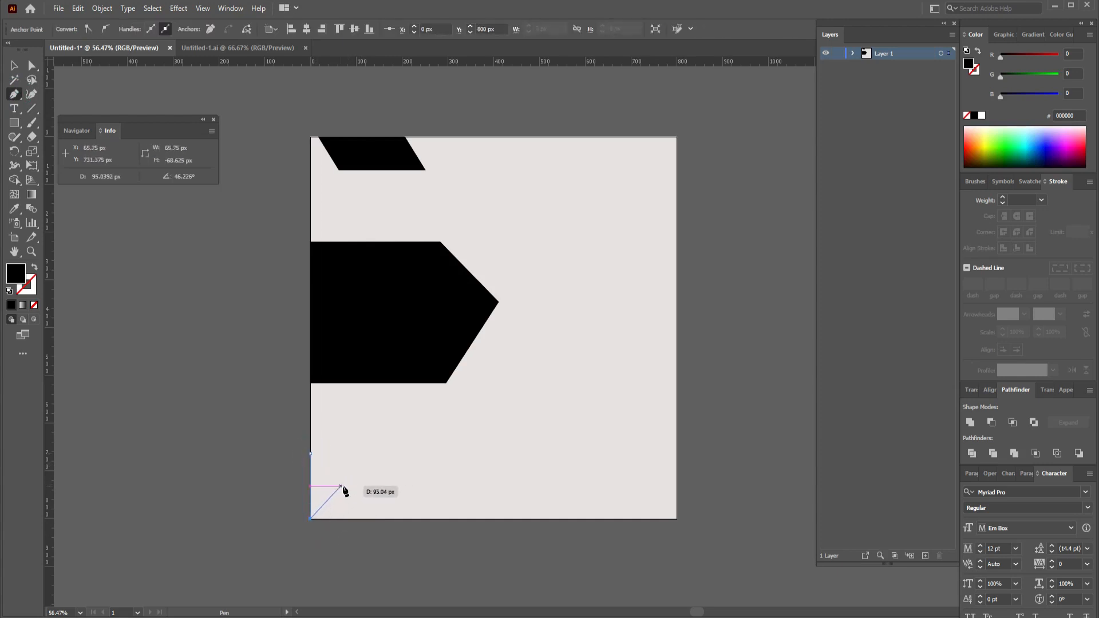
{"action": "left_click", "coordinate": [366, 486]}
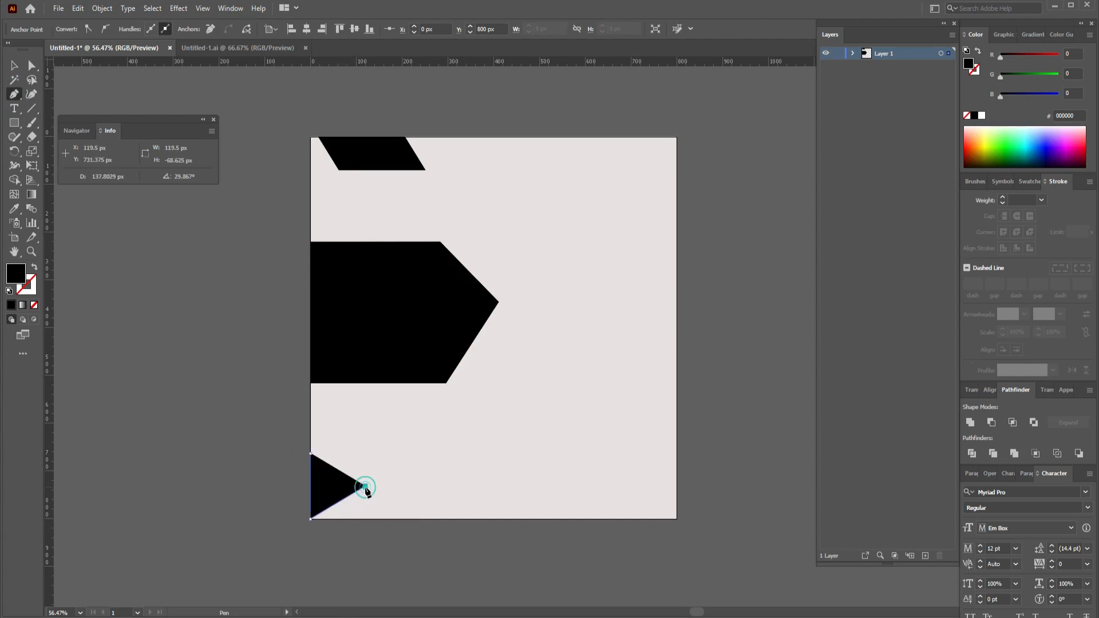
{"action": "left_click", "coordinate": [311, 452]}
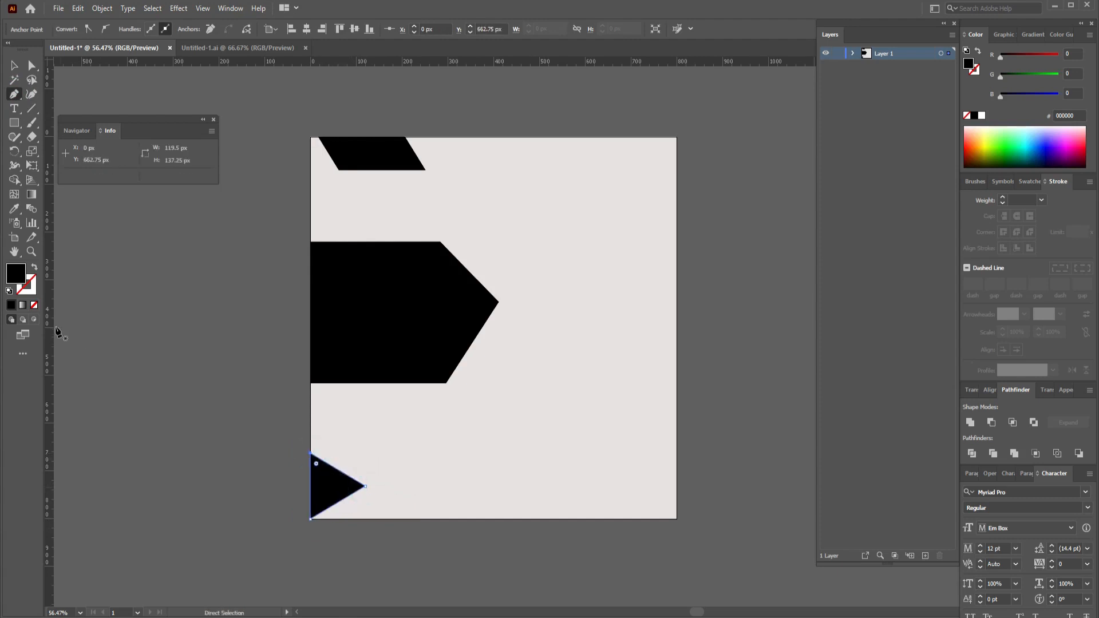
{"action": "left_click", "coordinate": [10, 67]}
{"action": "left_click", "coordinate": [203, 329]}
Step: Draw a second triangle about 238 by 137 px from the first triangle's upper corner to X 238 px on the artboard's lower edge, and up to Y 669 px
{"action": "key", "text": "p"}
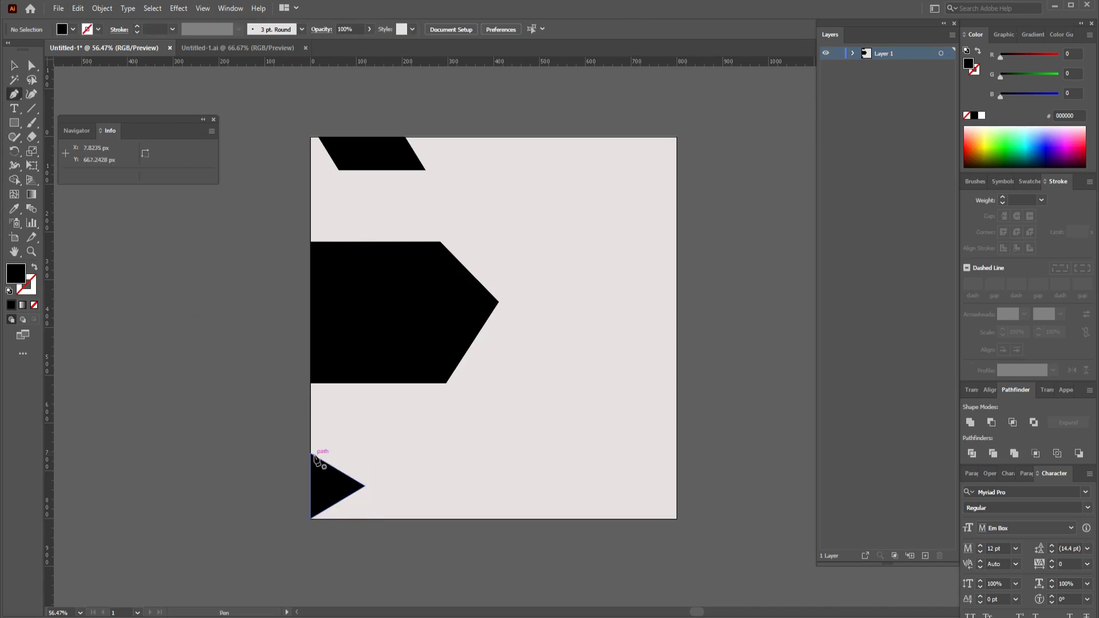
{"action": "left_click", "coordinate": [310, 453]}
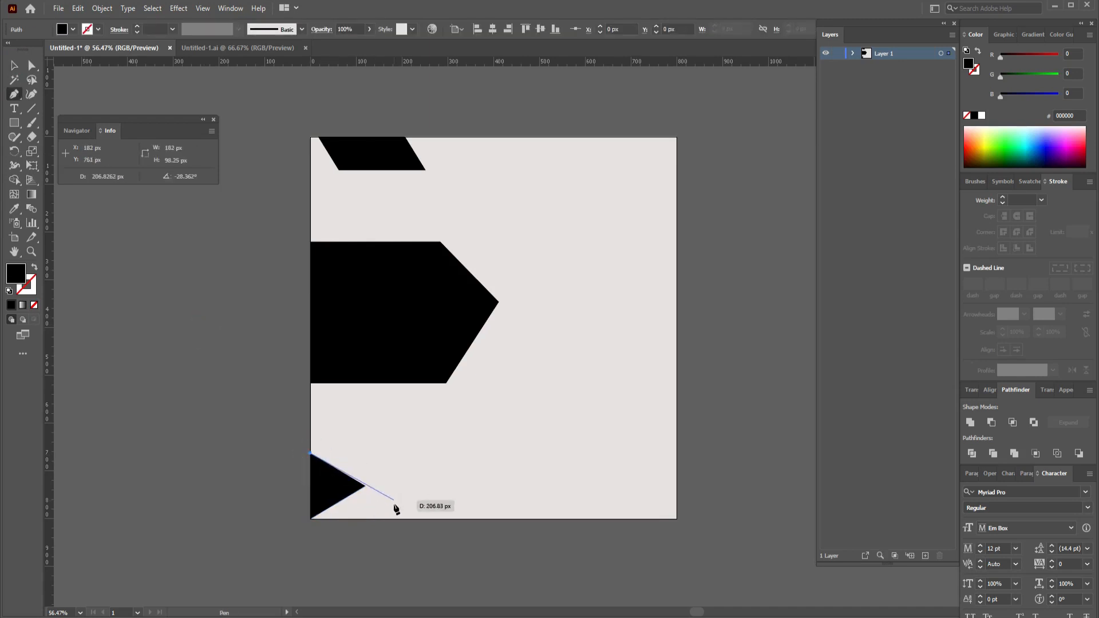
{"action": "left_click", "coordinate": [419, 518]}
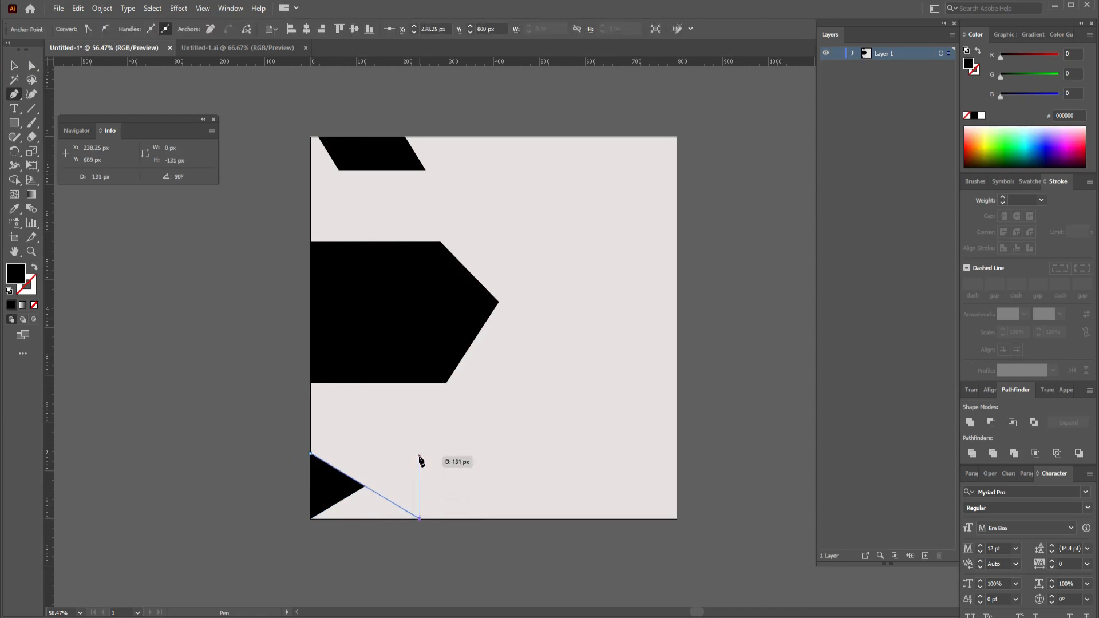
{"action": "left_click", "coordinate": [419, 457]}
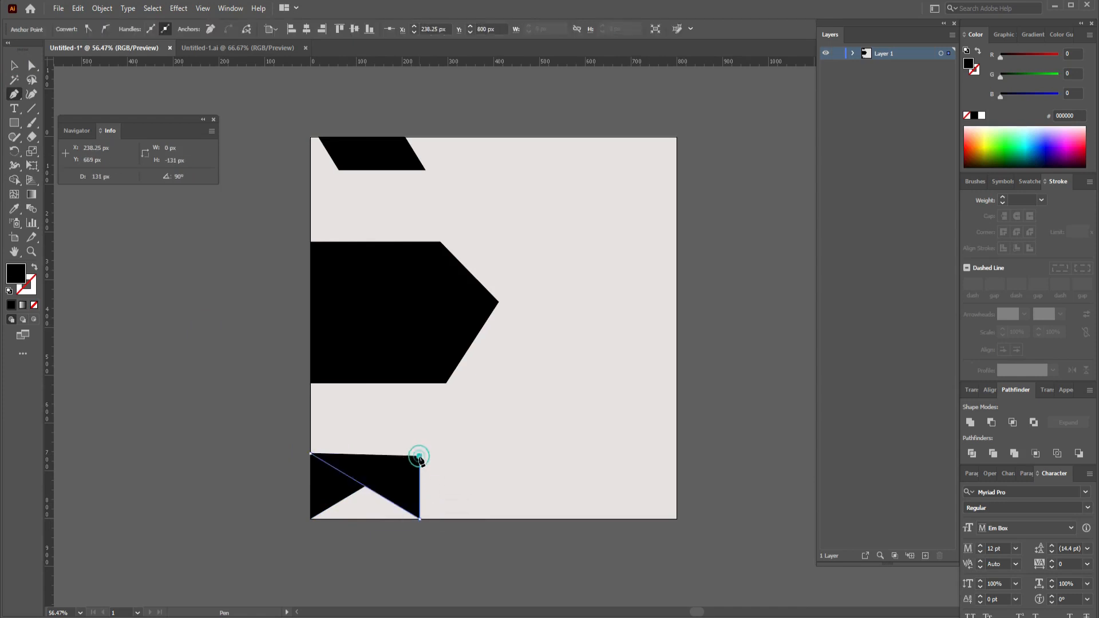
{"action": "left_click", "coordinate": [311, 454]}
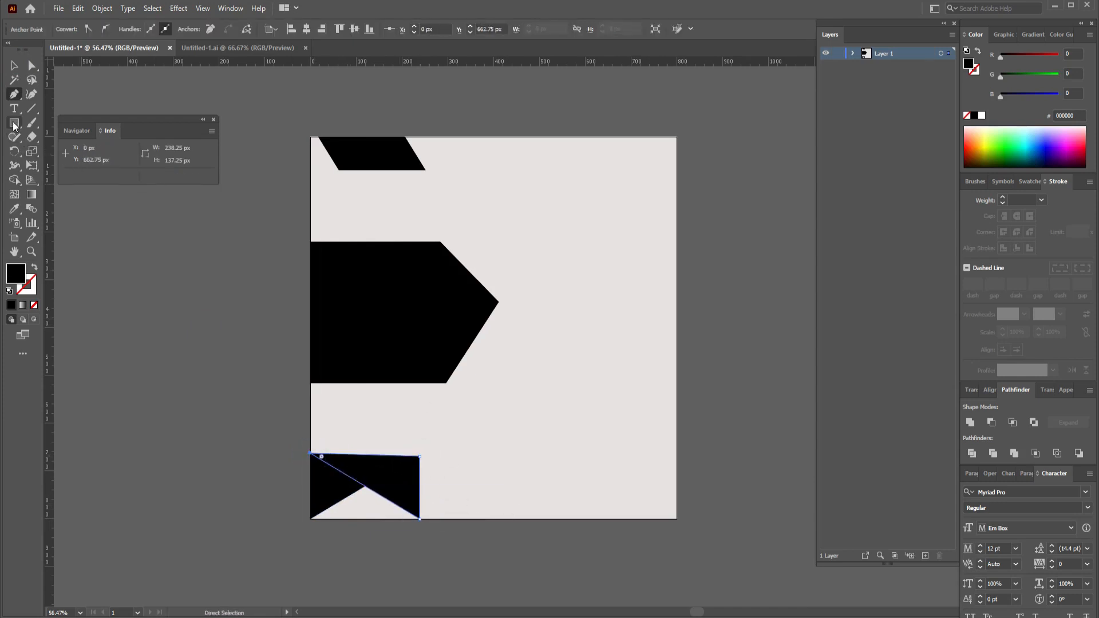
Step: Draw a third triangle about 238 by 68 px along the artboard's lower edge, filling the gap between the two triangles
{"action": "left_click", "coordinate": [364, 488]}
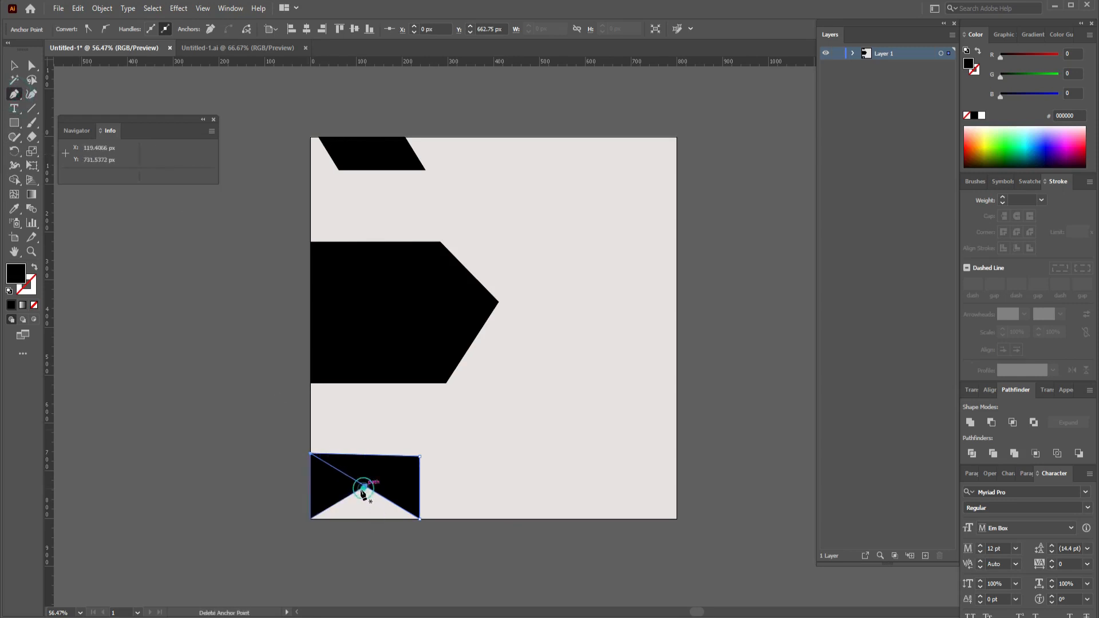
{"action": "left_click", "coordinate": [311, 519]}
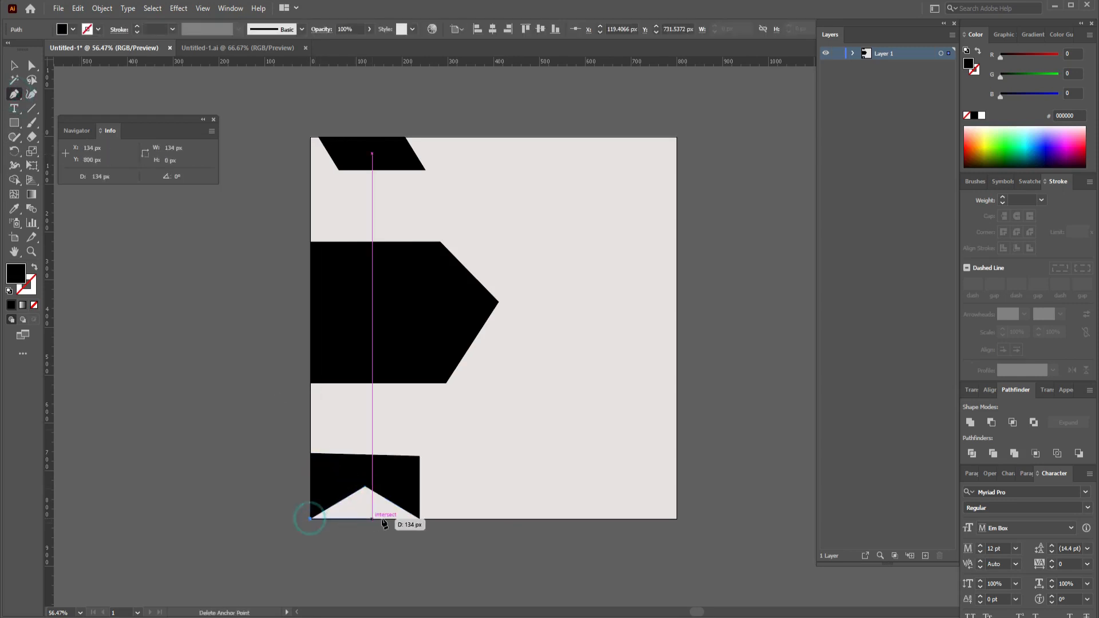
{"action": "left_click", "coordinate": [421, 520]}
{"action": "left_click", "coordinate": [365, 487]}
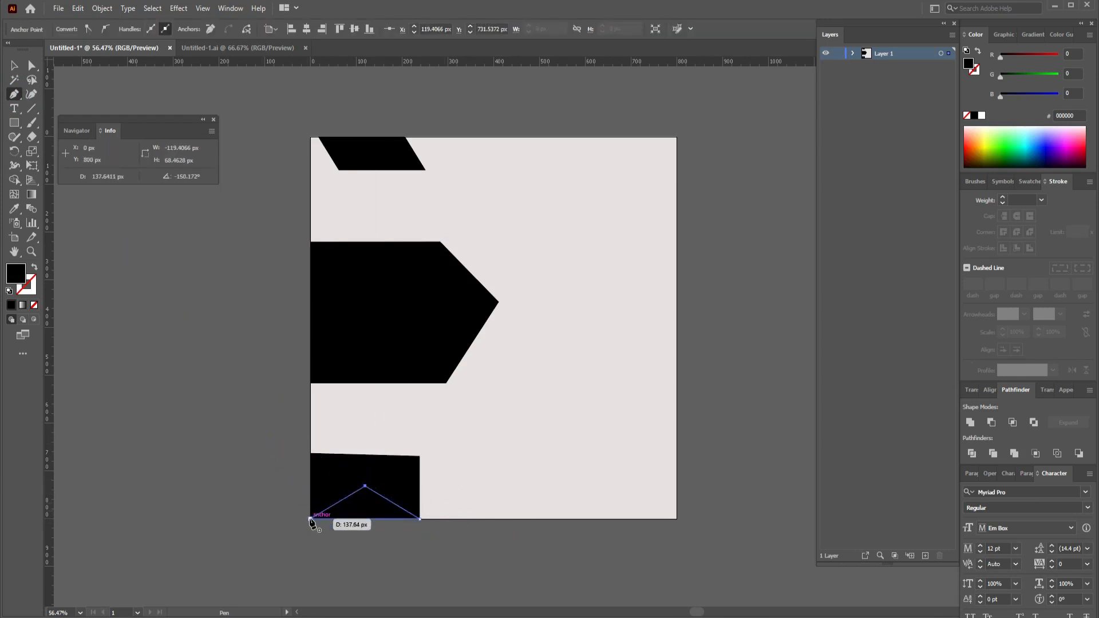
{"action": "left_click", "coordinate": [311, 519]}
{"action": "left_click", "coordinate": [15, 63]}
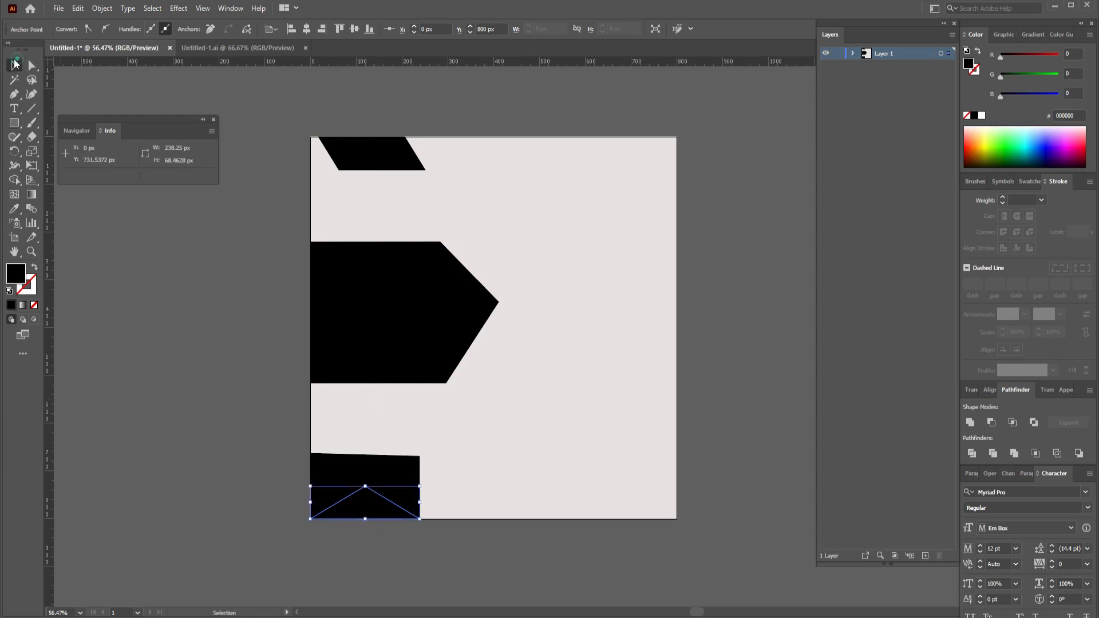
{"action": "left_click", "coordinate": [185, 368]}
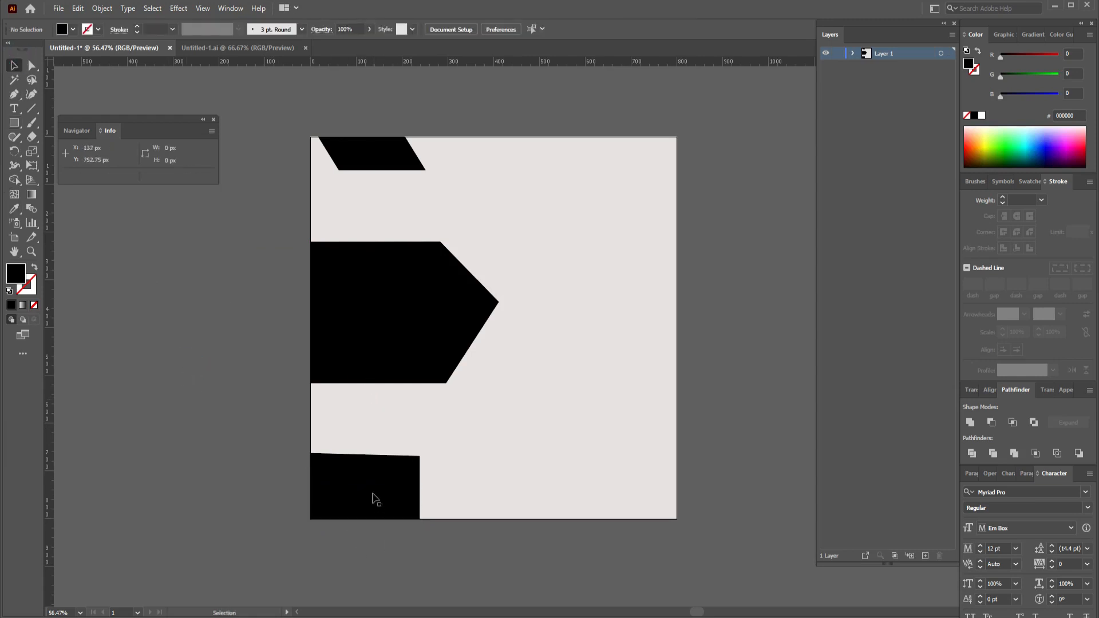
Step: Fill the upper triangle of the lower-left group with dark grey 191919
{"action": "left_click", "coordinate": [369, 468]}
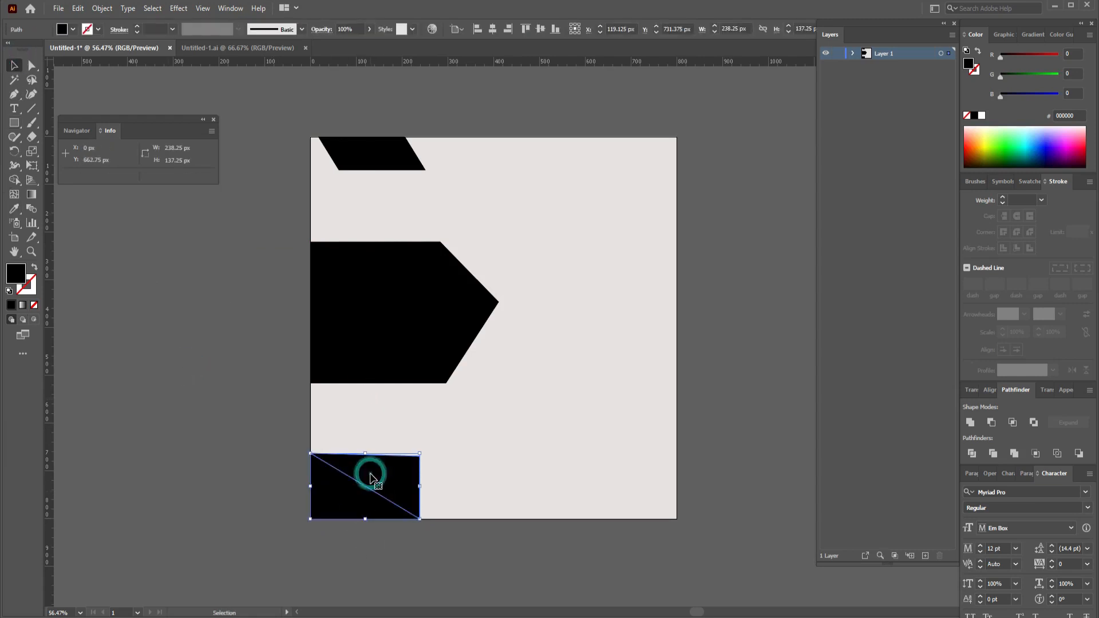
{"action": "double_click", "coordinate": [15, 273]}
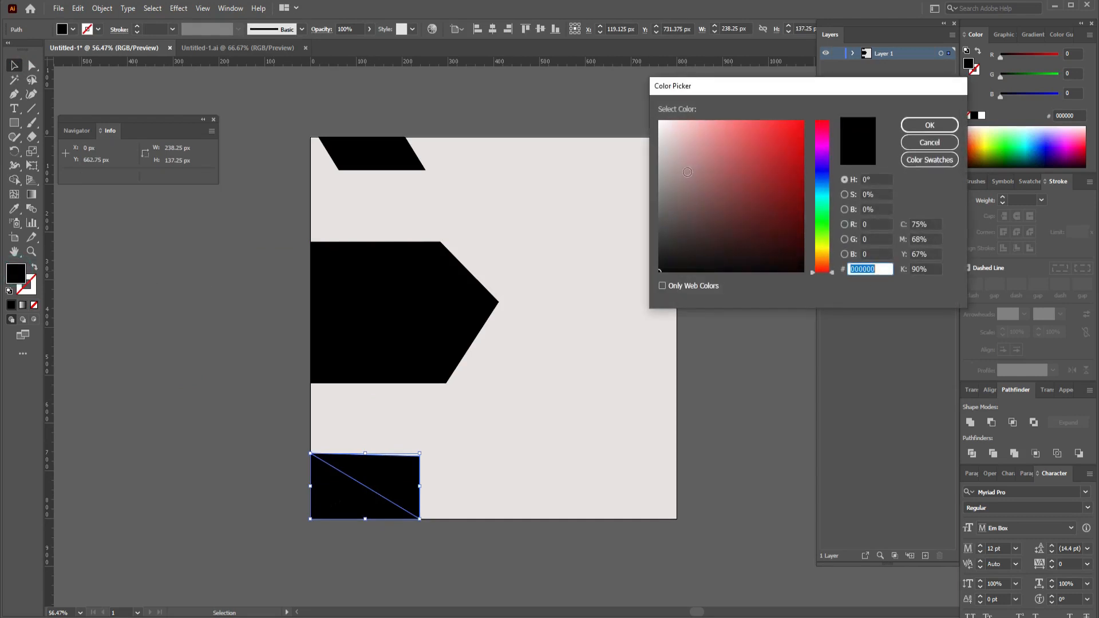
{"action": "left_click", "coordinate": [660, 254]}
{"action": "left_click", "coordinate": [930, 125]}
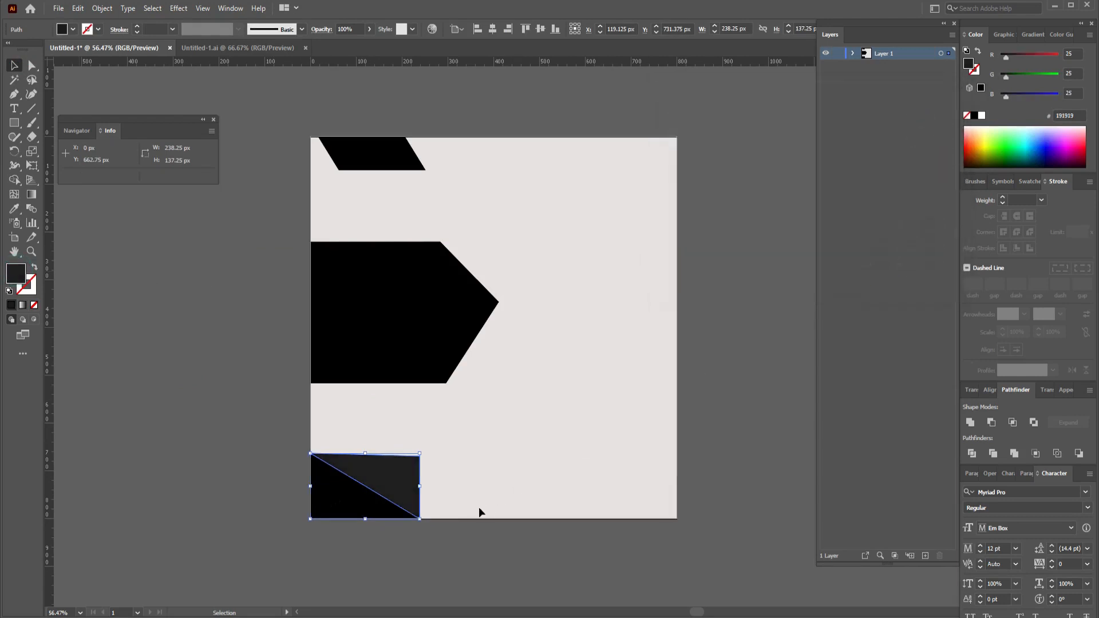
Step: Fill the triangle along the artboard's lower edge with dark grey 161515
{"action": "left_click", "coordinate": [369, 512]}
{"action": "double_click", "coordinate": [15, 273]}
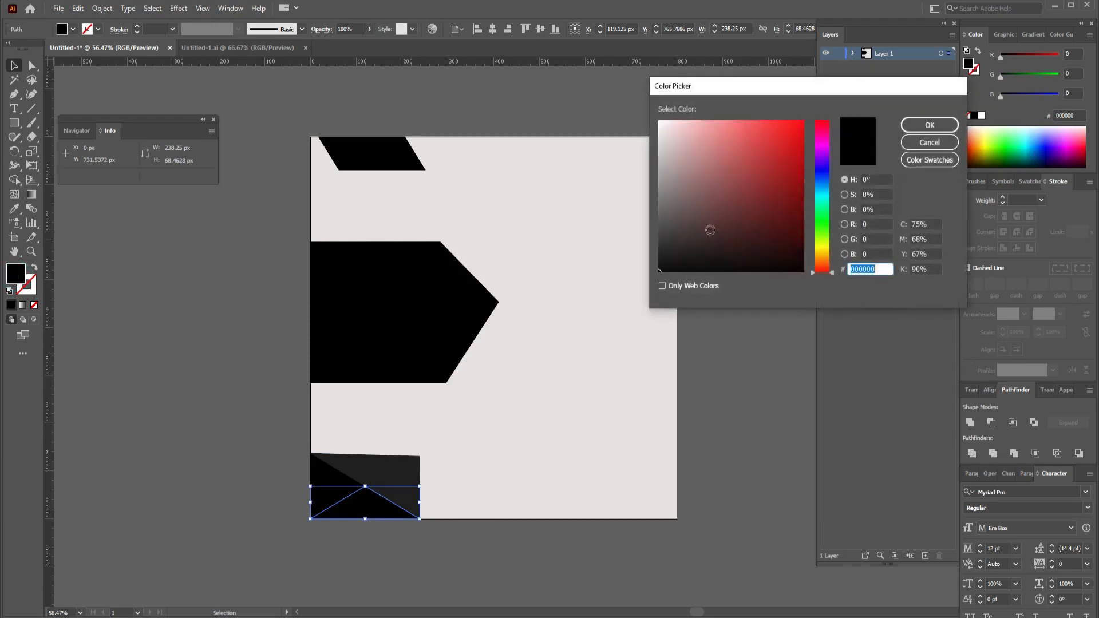
{"action": "left_click", "coordinate": [664, 259]}
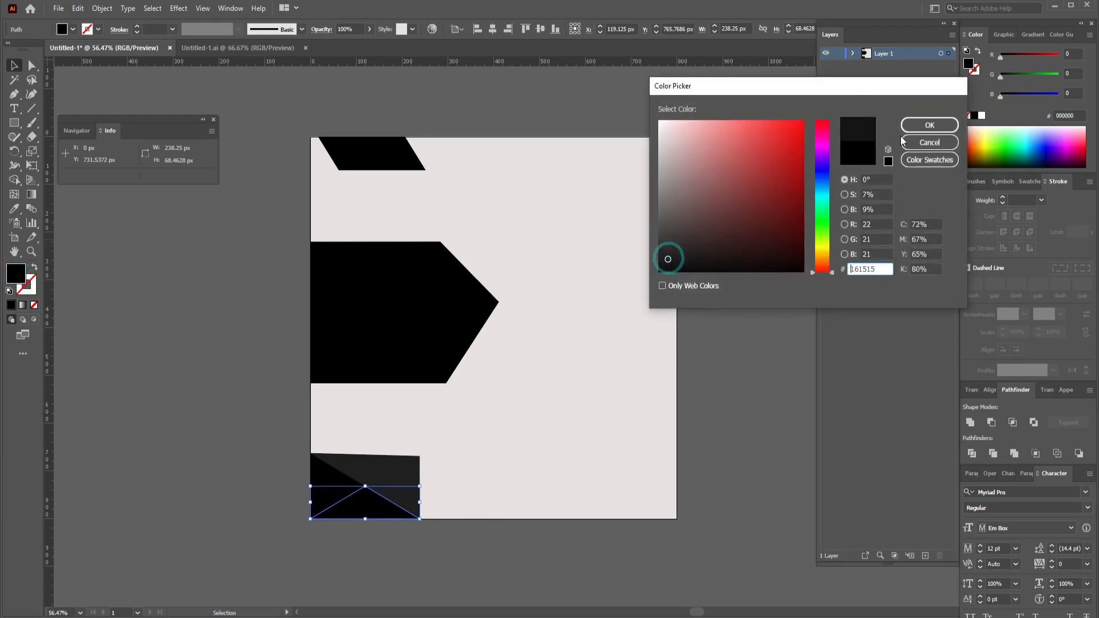
{"action": "left_click", "coordinate": [918, 126]}
{"action": "left_click", "coordinate": [266, 365]}
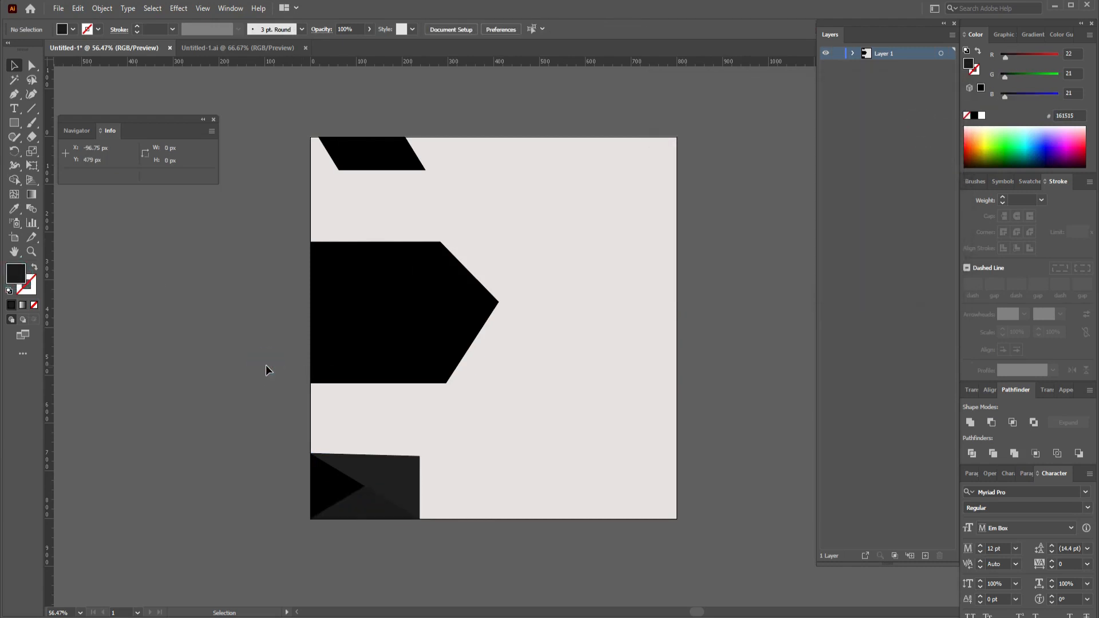
Step: Lighten the fill of the triangle along the artboard's lower edge to dark grey 282525
{"action": "left_click", "coordinate": [364, 510]}
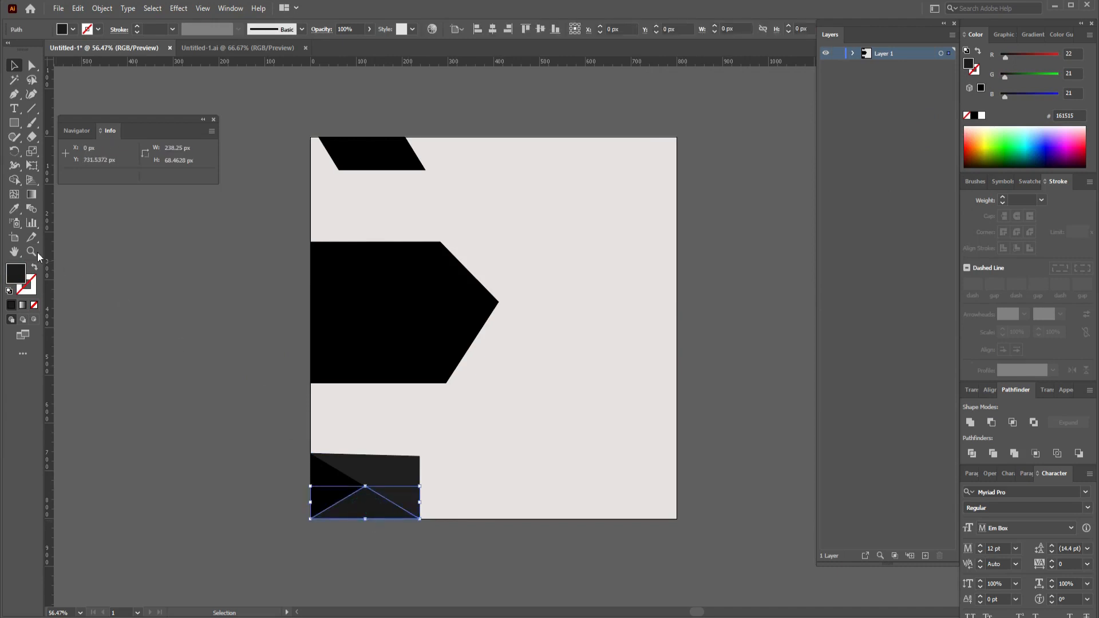
{"action": "double_click", "coordinate": [16, 273]}
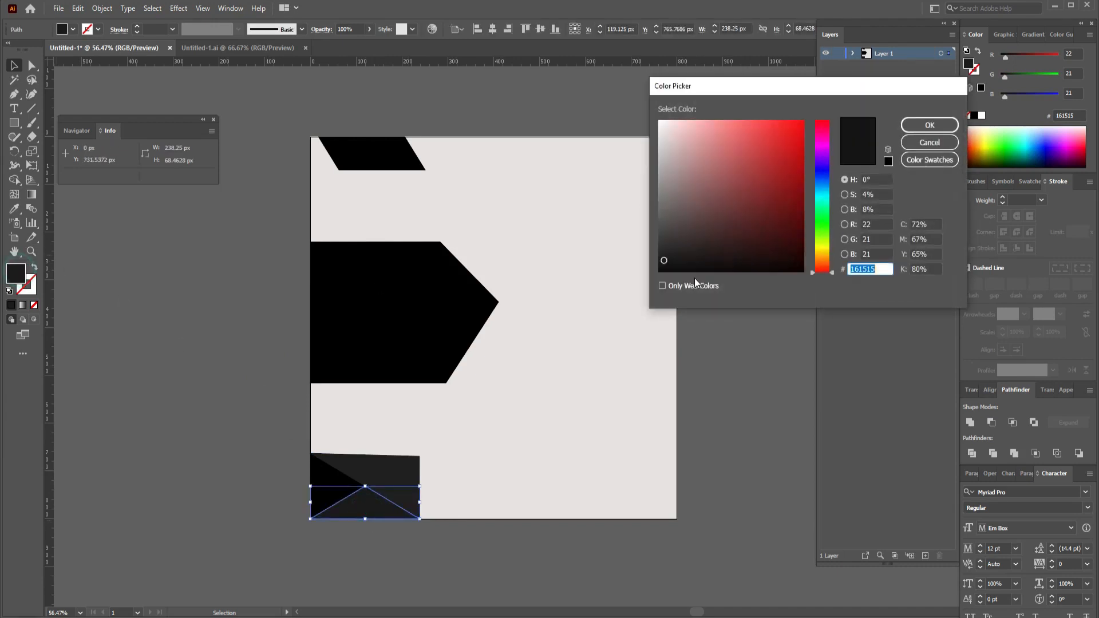
{"action": "left_click", "coordinate": [666, 246]}
{"action": "left_click", "coordinate": [930, 126]}
{"action": "left_click", "coordinate": [452, 527]}
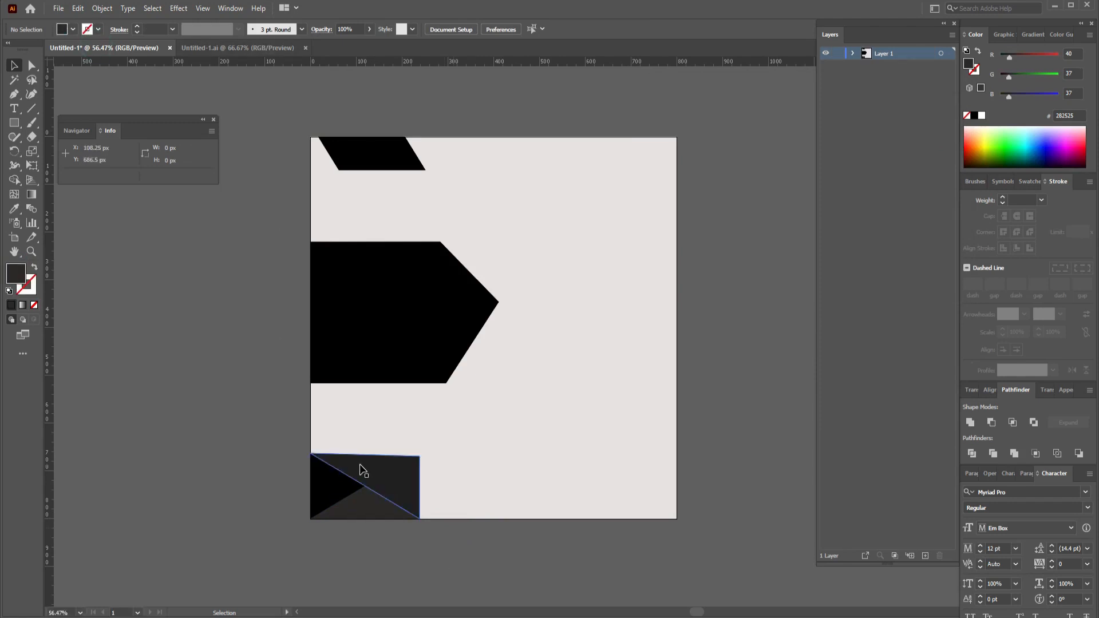
Step: Try moving the upper dark grey triangle up and to the left, and undo the move
{"action": "left_click", "coordinate": [334, 490]}
{"action": "left_click_drag", "start_coordinate": [360, 465], "coordinate": [337, 434]}
{"action": "key", "text": "ctrl+z"}
{"action": "key", "text": "ctrl+z"}
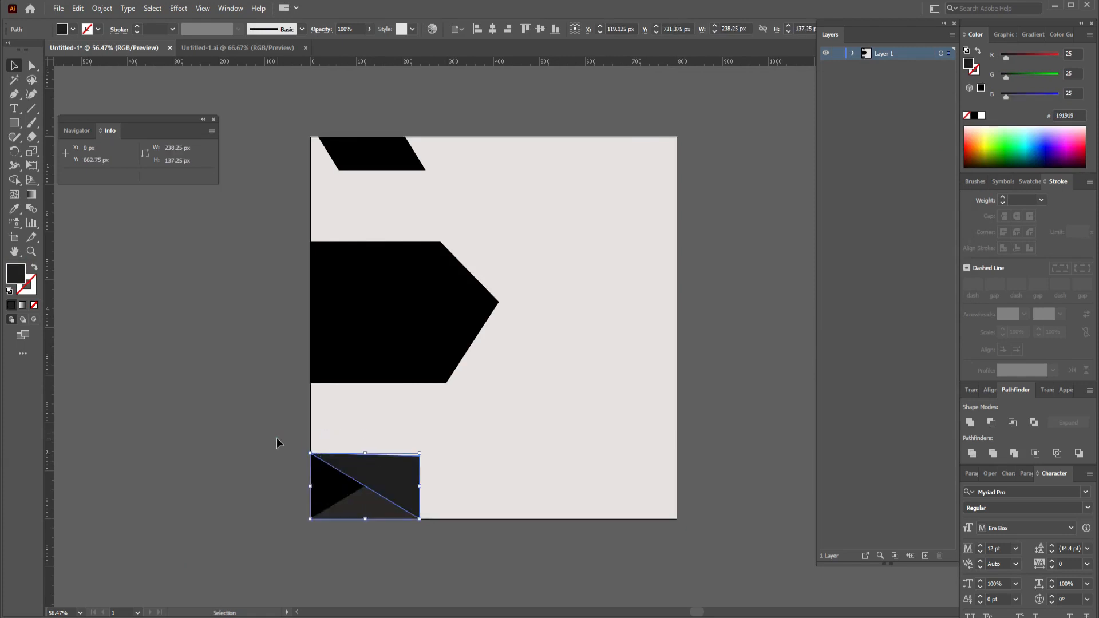
{"action": "left_click", "coordinate": [283, 446]}
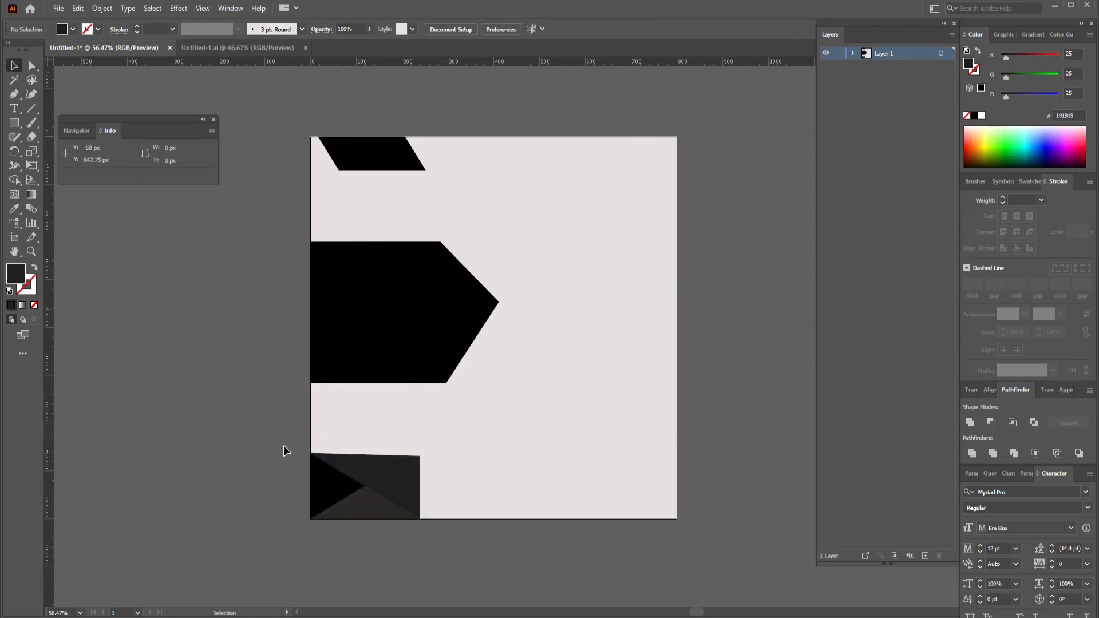
Step: Place a vertical guide just right of the lower triangle group, and remove it again
{"action": "left_click_drag", "start_coordinate": [50, 319], "coordinate": [447, 472]}
{"action": "left_click_drag", "start_coordinate": [446, 472], "coordinate": [249, 449]}
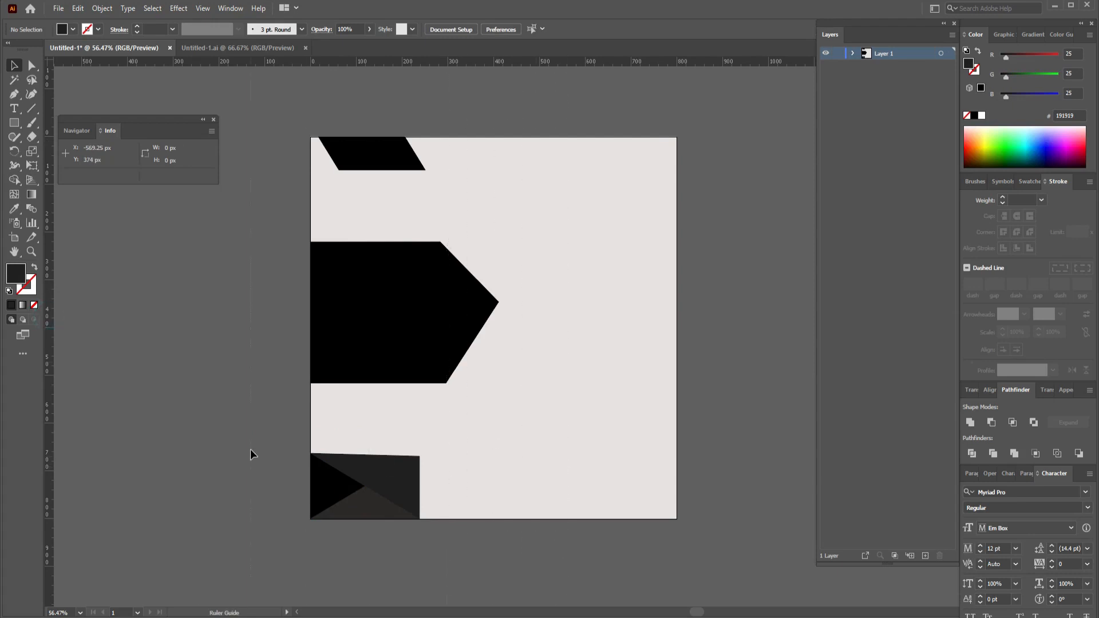
{"action": "left_click", "coordinate": [197, 448]}
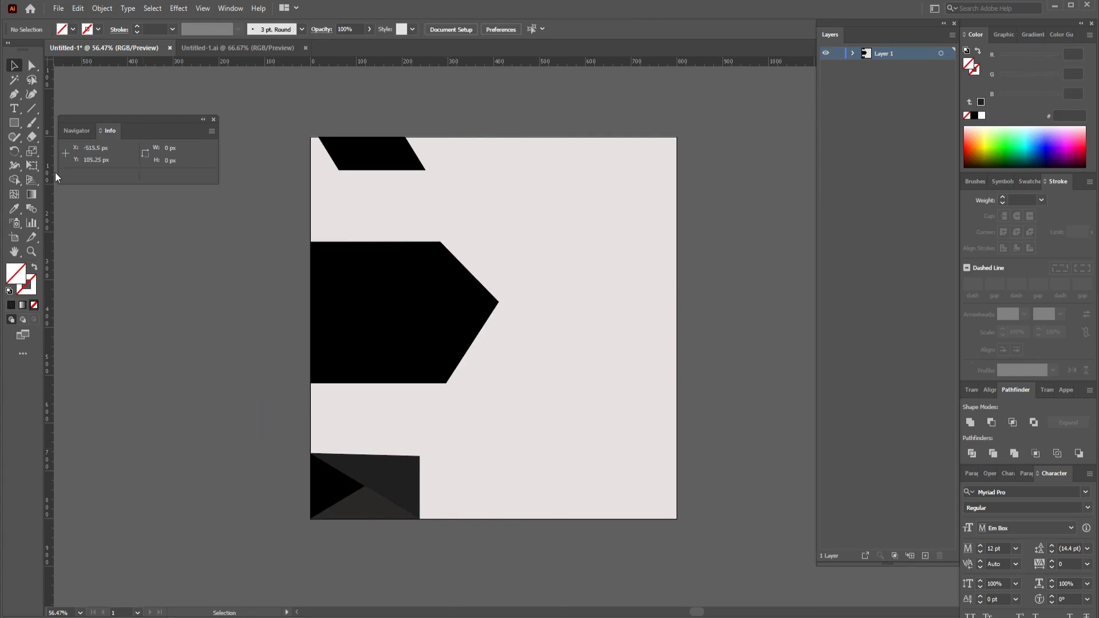
Step: Draw a four-sided shape about 148 by 131 px against the triangle group's right edge, with a slanted right side ending on the artboard's lower edge
{"action": "left_click", "coordinate": [13, 94]}
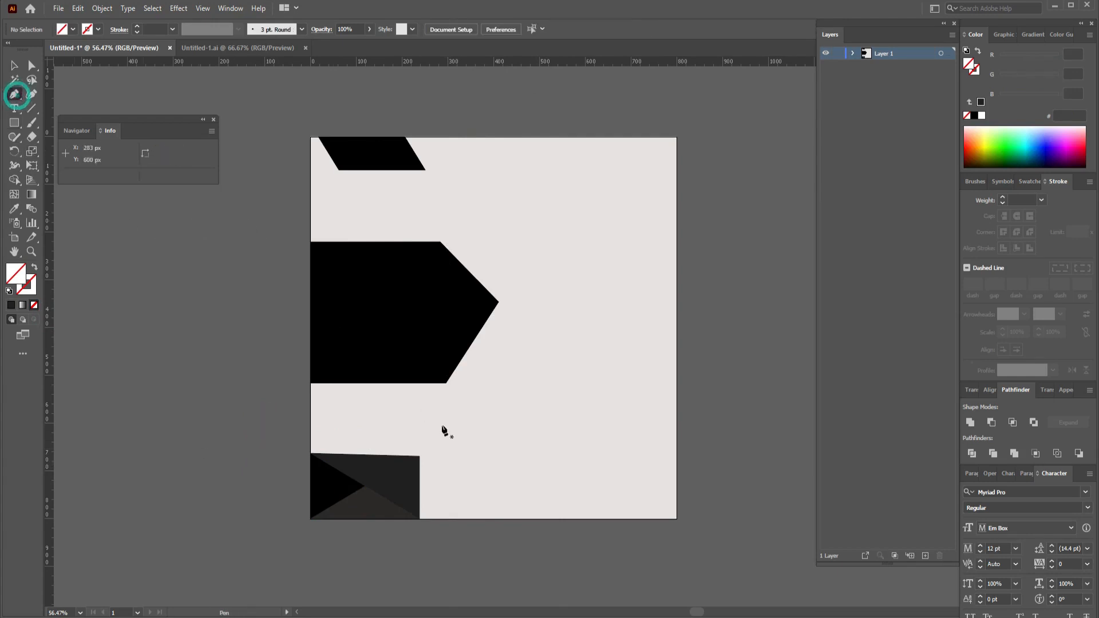
{"action": "left_click", "coordinate": [420, 456]}
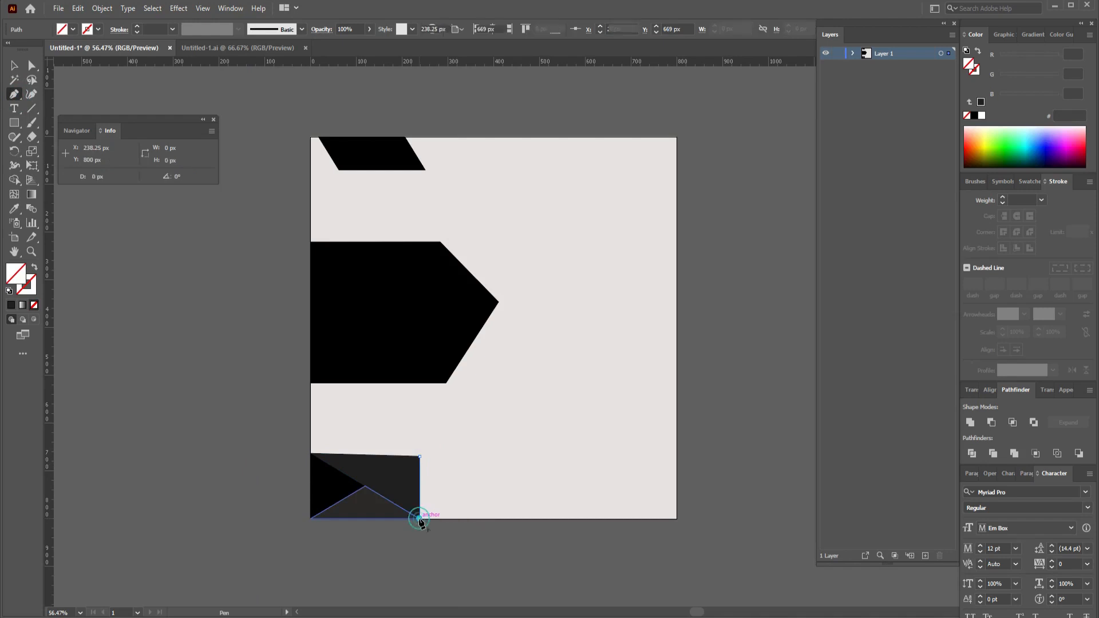
{"action": "left_click", "coordinate": [419, 519]}
{"action": "left_click", "coordinate": [487, 519]}
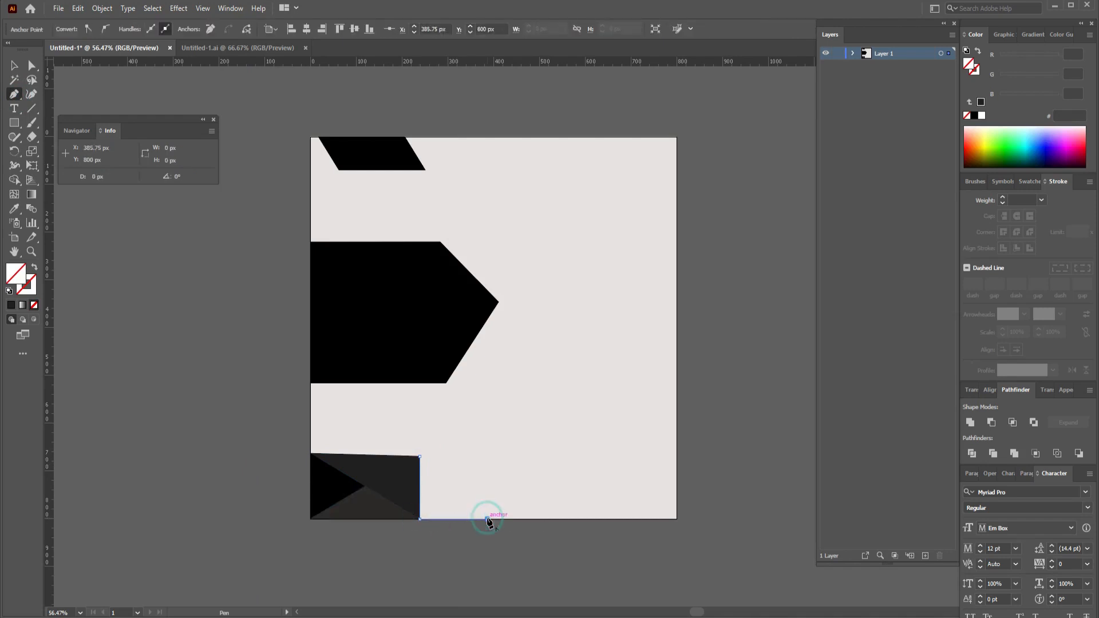
{"action": "left_click", "coordinate": [458, 456]}
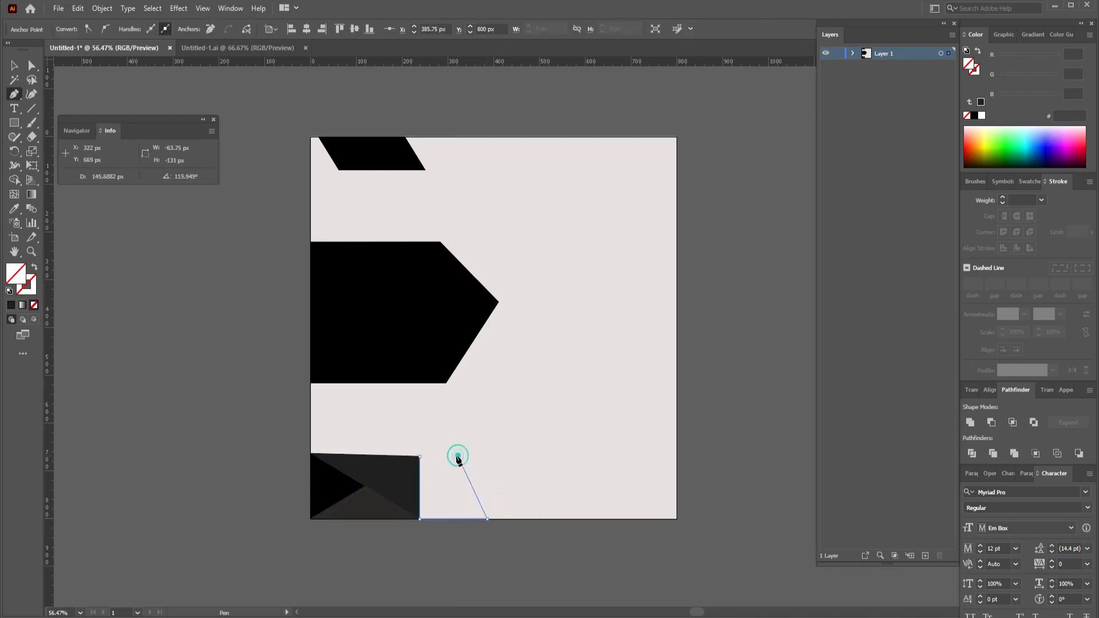
{"action": "left_click", "coordinate": [420, 456]}
{"action": "key", "text": "ctrl"}
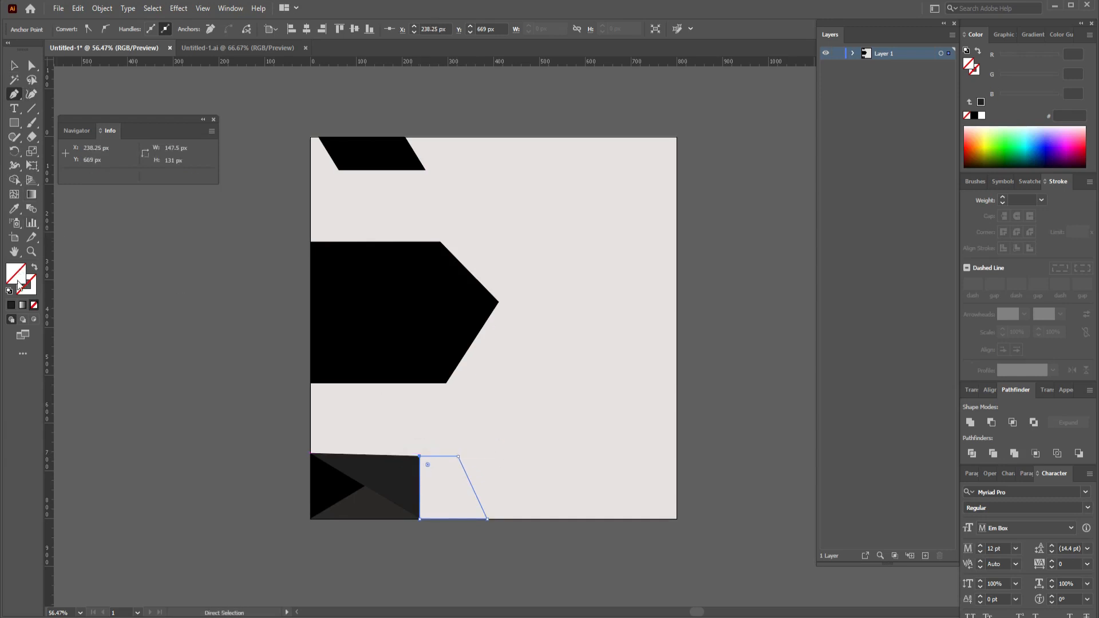
Step: Fill the new four-sided shape with dark grey 191919, leaving only that shape selected
{"action": "left_click", "coordinate": [11, 306]}
{"action": "left_click", "coordinate": [250, 395]}
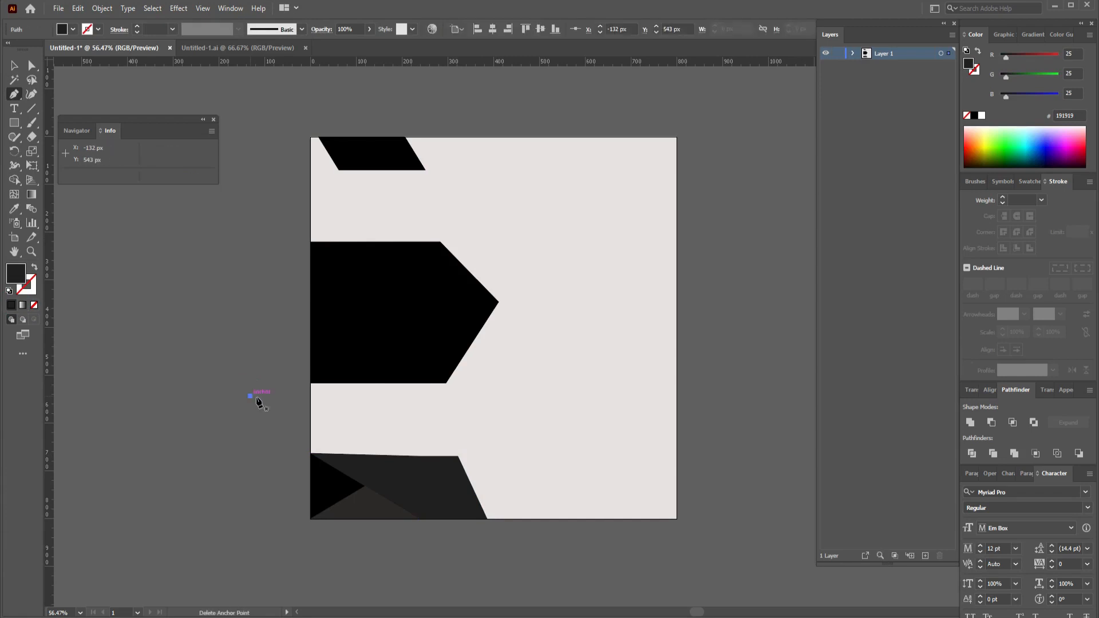
{"action": "key", "text": "ctrl+z"}
{"action": "key", "text": "v"}
{"action": "left_click", "coordinate": [277, 341]}
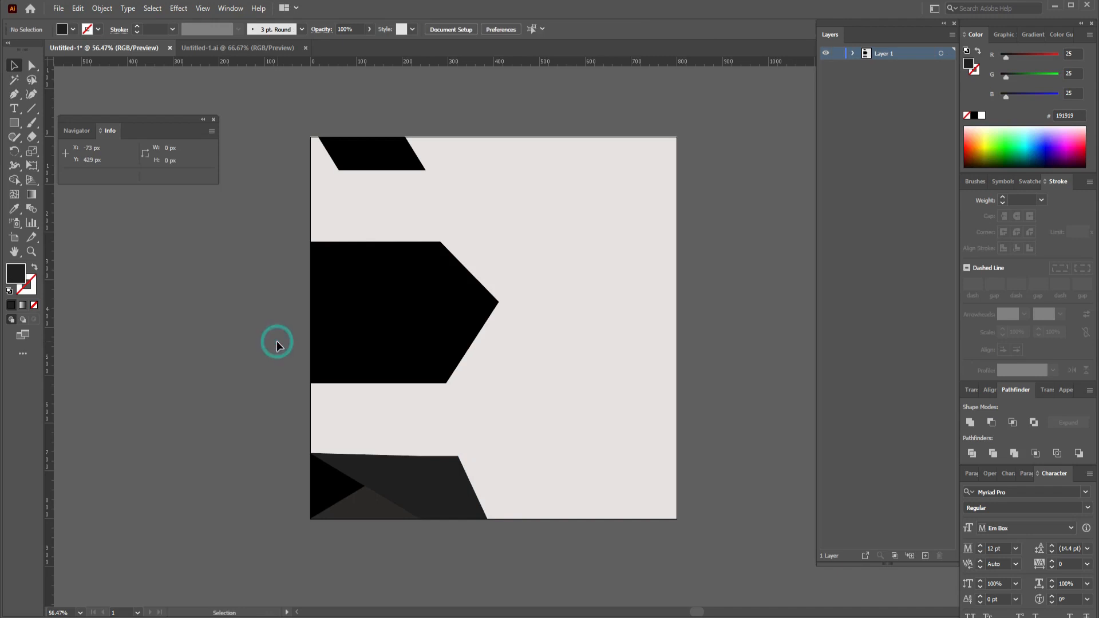
{"action": "left_click", "coordinate": [444, 504]}
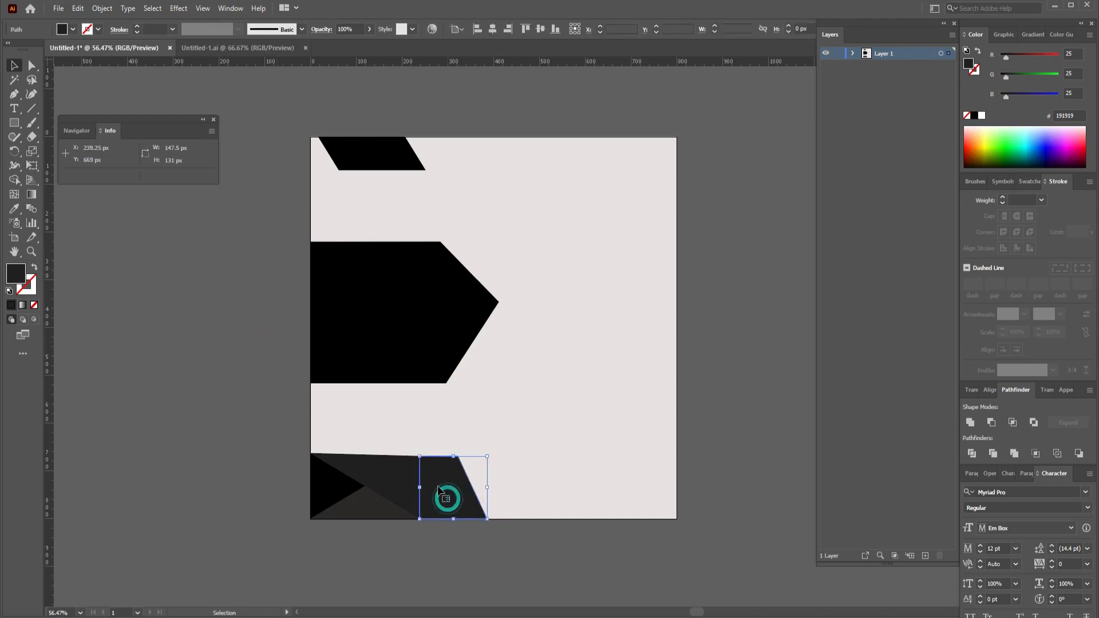
Step: Change the four-sided shape's fill colour to 332C2C and deselect it
{"action": "double_click", "coordinate": [15, 273]}
{"action": "left_click", "coordinate": [677, 241]}
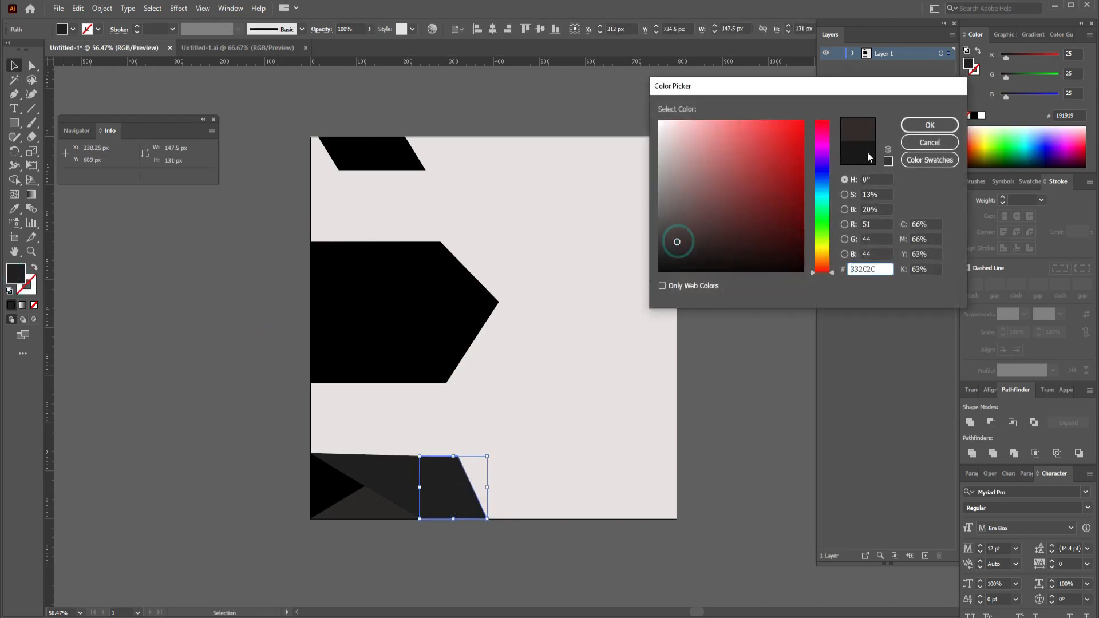
{"action": "left_click", "coordinate": [910, 126]}
{"action": "left_click", "coordinate": [205, 329]}
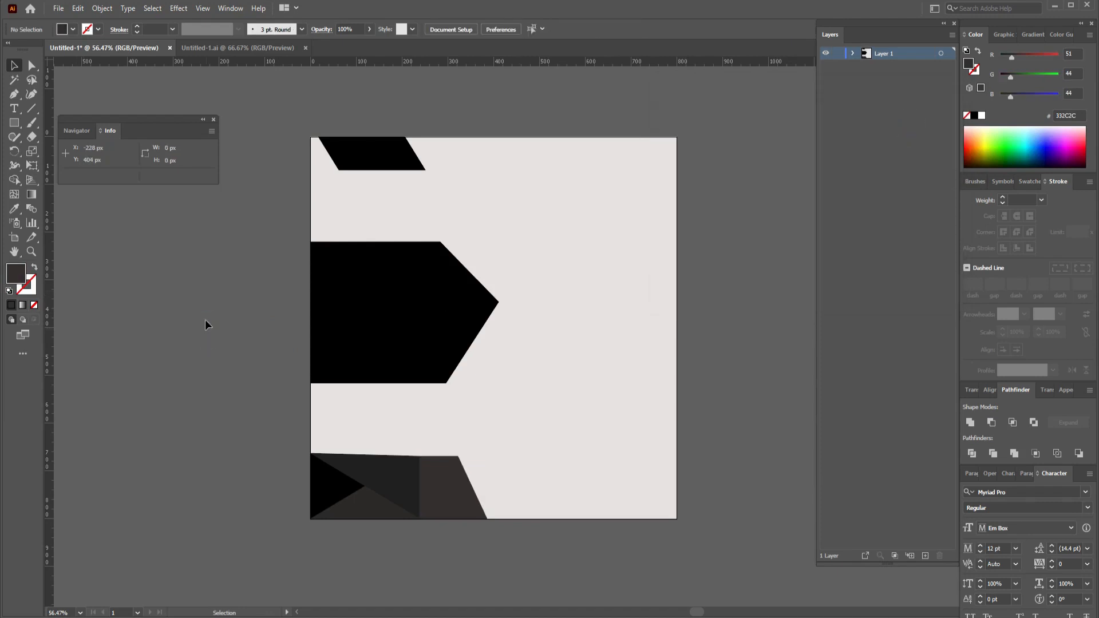
Step: Draw a rectangle about 434 by 29 px along the artboard's lower edge, from the slanted shape to the artboard's right corner
{"action": "left_click", "coordinate": [12, 123]}
{"action": "left_click_drag", "start_coordinate": [479, 505], "coordinate": [675, 519]}
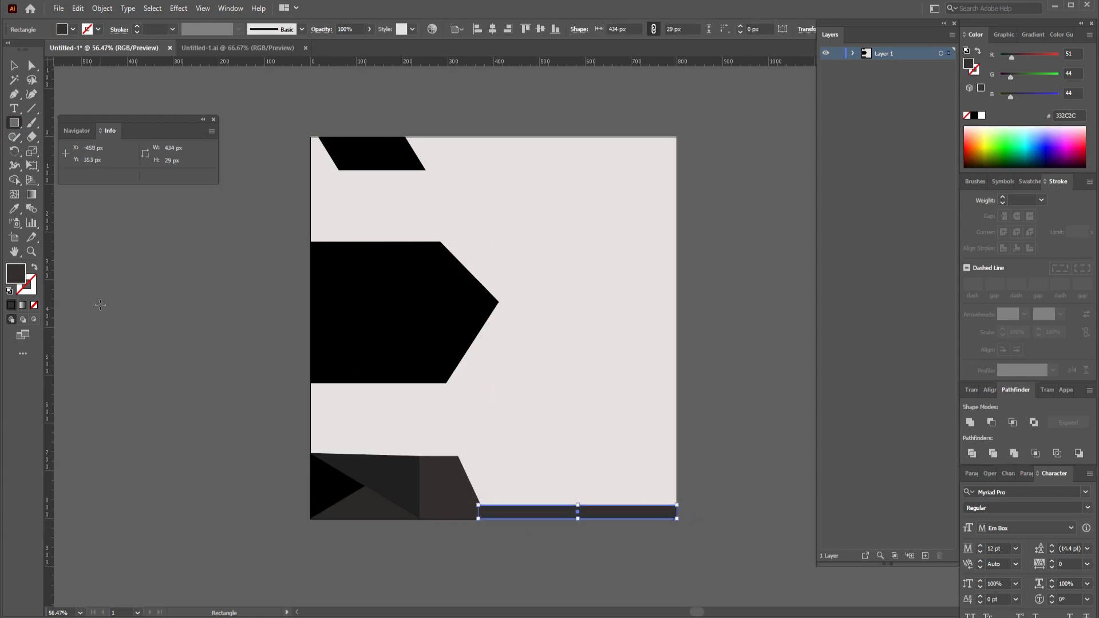
{"action": "left_click", "coordinate": [13, 65]}
{"action": "left_click", "coordinate": [194, 331]}
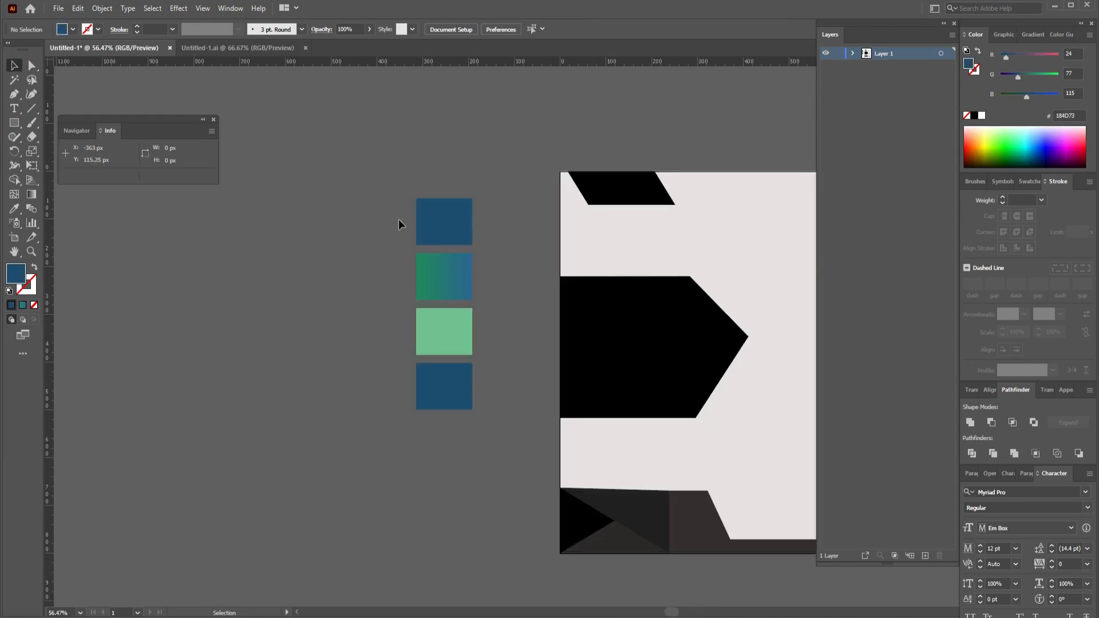
Step: Move the column of four blue and green colour squares slightly closer to the artboard's left edge
{"action": "left_click", "coordinate": [395, 196]}
{"action": "left_click_drag", "start_coordinate": [403, 315], "coordinate": [433, 375]}
{"action": "left_click_drag", "start_coordinate": [435, 324], "coordinate": [456, 326]}
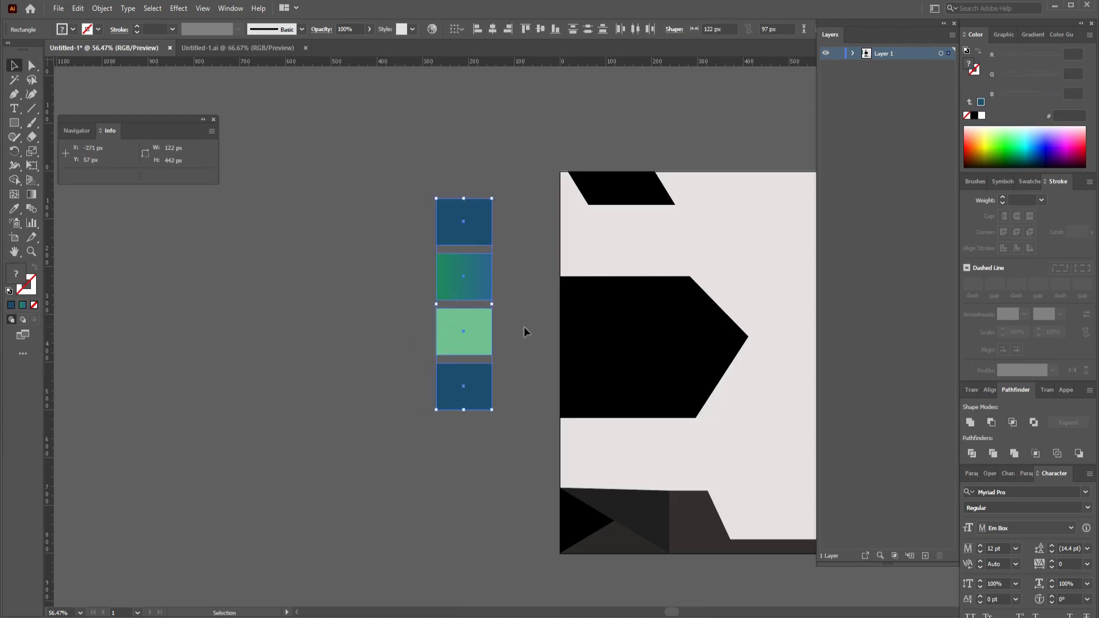
{"action": "left_click_drag", "start_coordinate": [525, 328], "coordinate": [309, 338]}
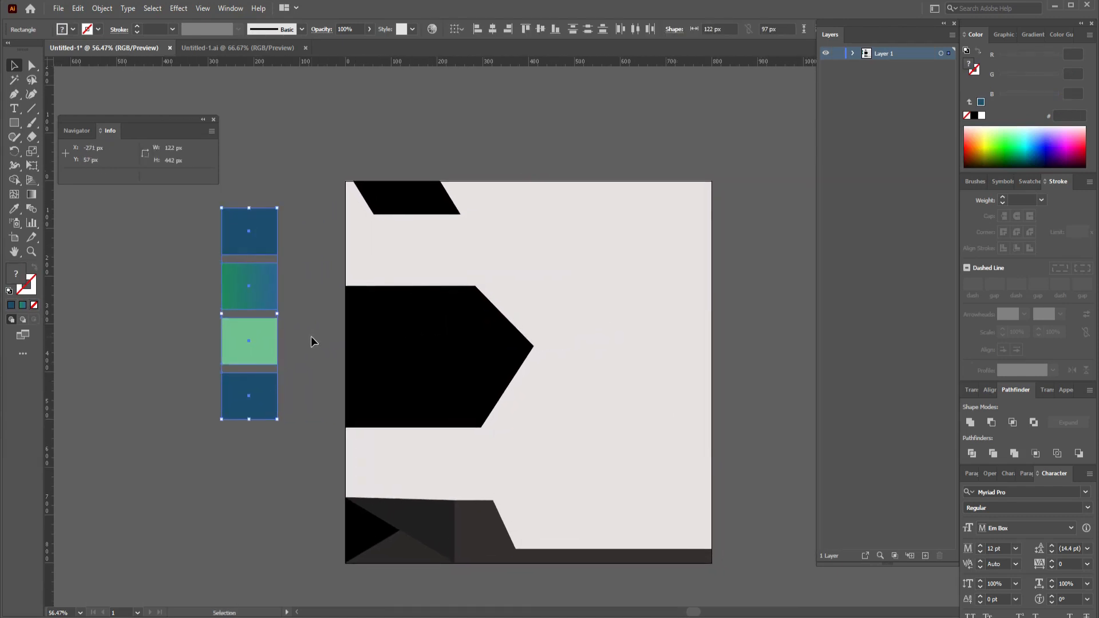
Step: Replace all the black and grey artwork on the artboard with the green and blue gradient version of the shapes
{"action": "left_click", "coordinate": [410, 202]}
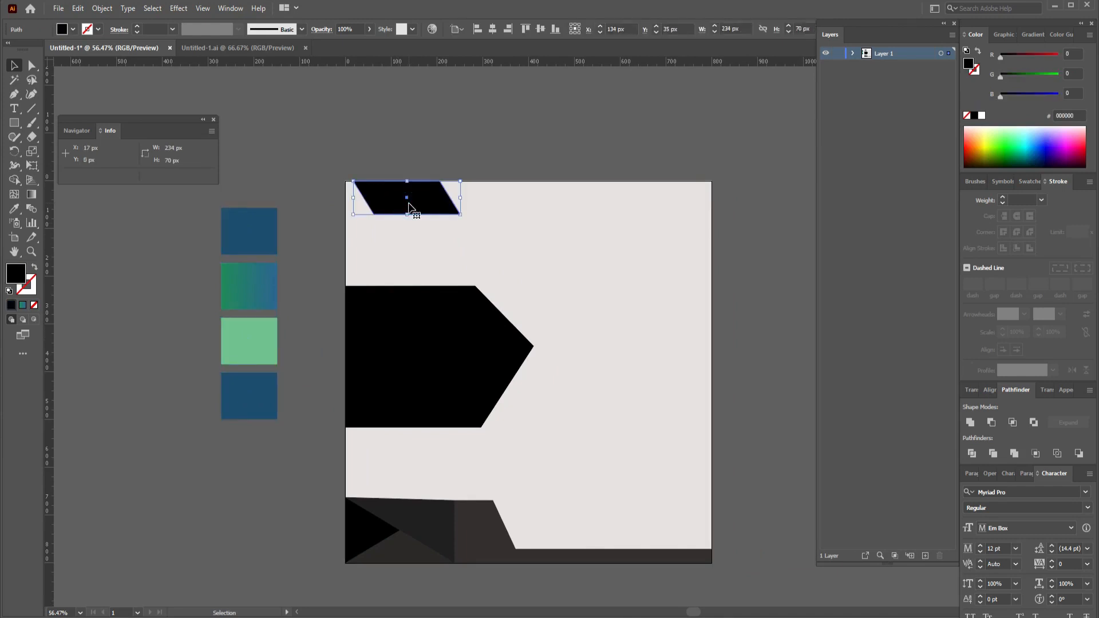
{"action": "left_click_drag", "start_coordinate": [330, 170], "coordinate": [716, 575]}
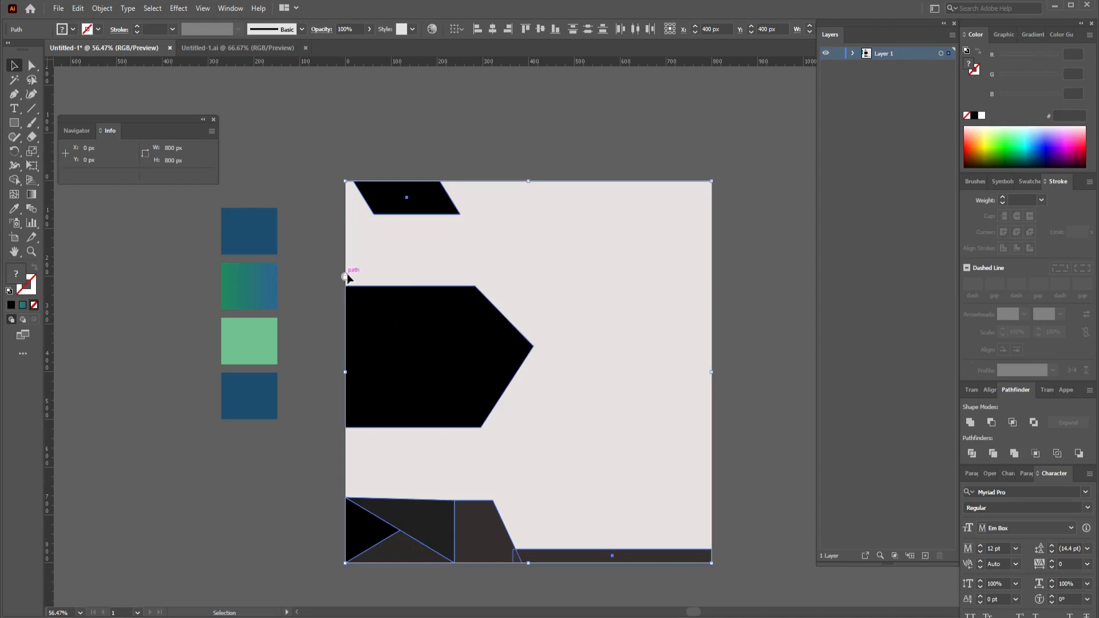
{"action": "left_click", "coordinate": [35, 306]}
{"action": "left_click", "coordinate": [616, 391]}
{"action": "key", "text": "ctrl+z"}
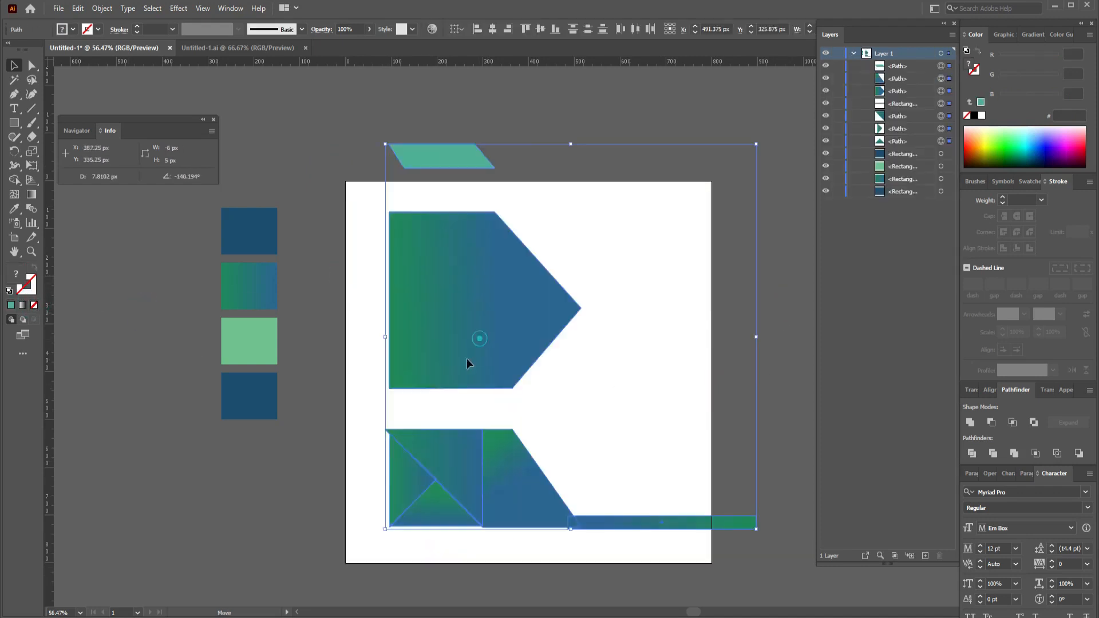
Step: Move the gradient artwork onto the artboard so its shapes line up with the artboard's left, upper and lower edges
{"action": "left_click_drag", "start_coordinate": [466, 359], "coordinate": [434, 373]}
{"action": "left_click", "coordinate": [296, 279]}
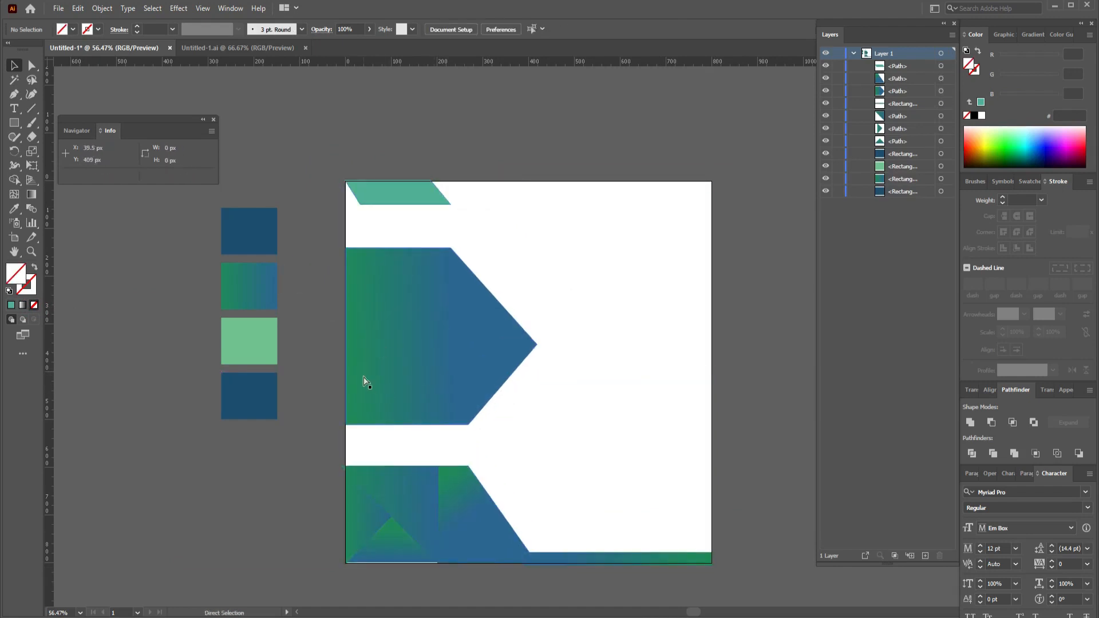
{"action": "key", "text": "ctrl+z"}
{"action": "left_click_drag", "start_coordinate": [468, 442], "coordinate": [421, 481]}
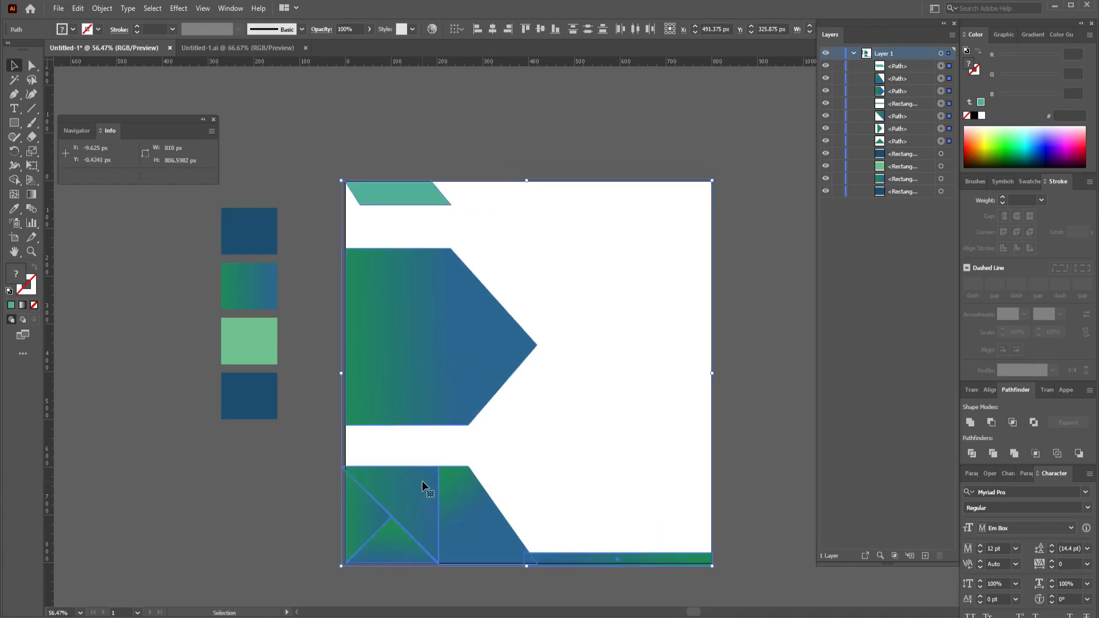
{"action": "left_click", "coordinate": [297, 440]}
Step: Compare the fills of the upper parallelogram and the large arrow shape with the light green and gradient colour squares
{"action": "left_click", "coordinate": [400, 201]}
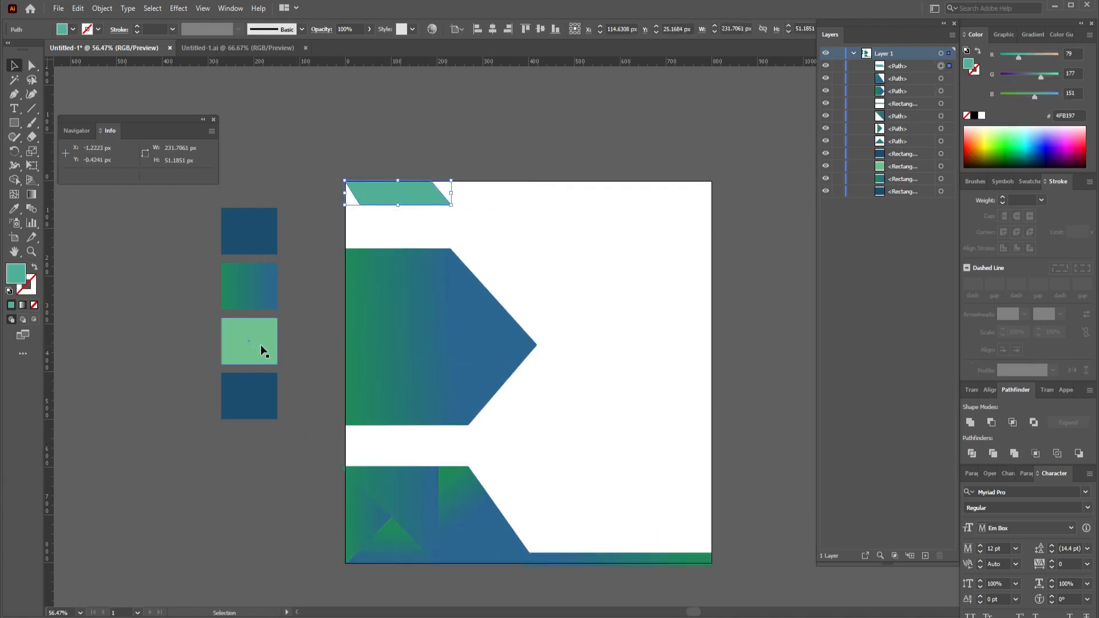
{"action": "key", "text": "i"}
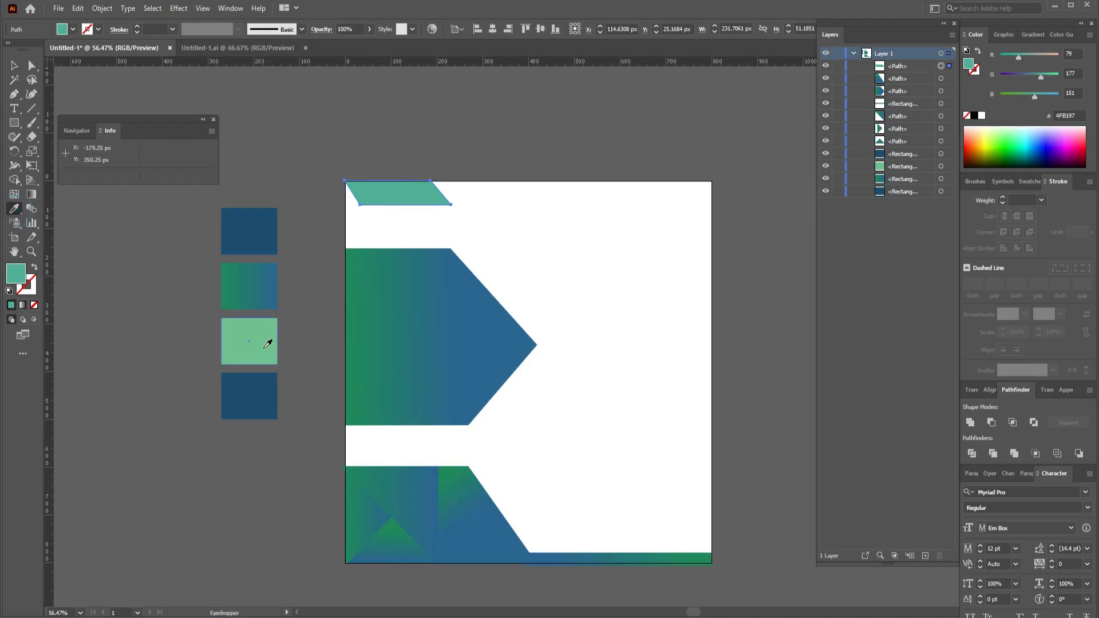
{"action": "key", "text": "v"}
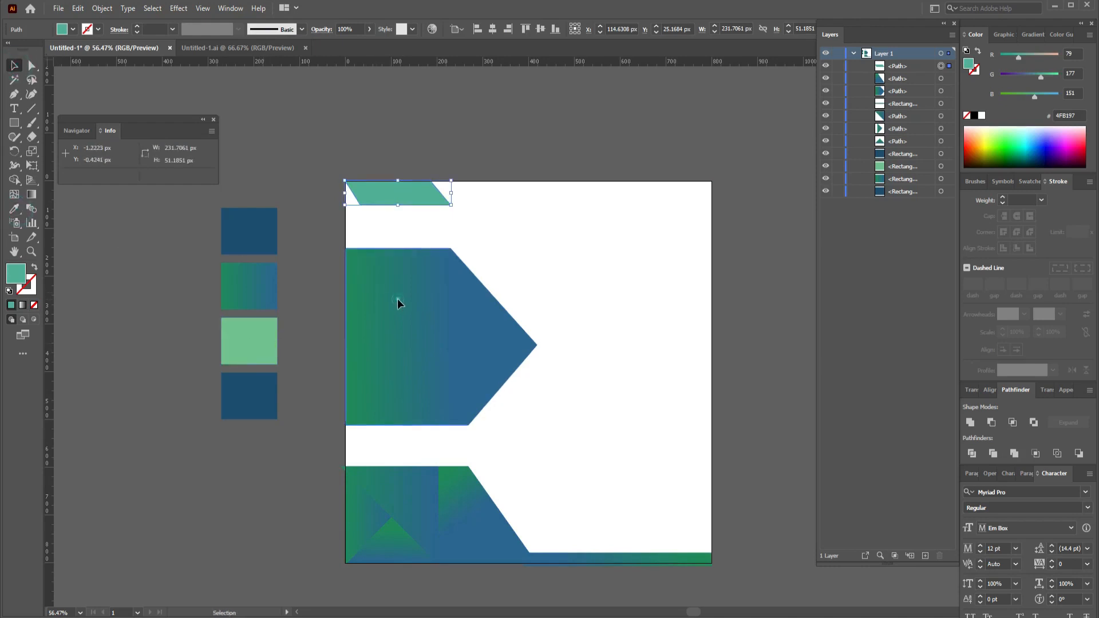
{"action": "left_click", "coordinate": [396, 303]}
{"action": "key", "text": "i"}
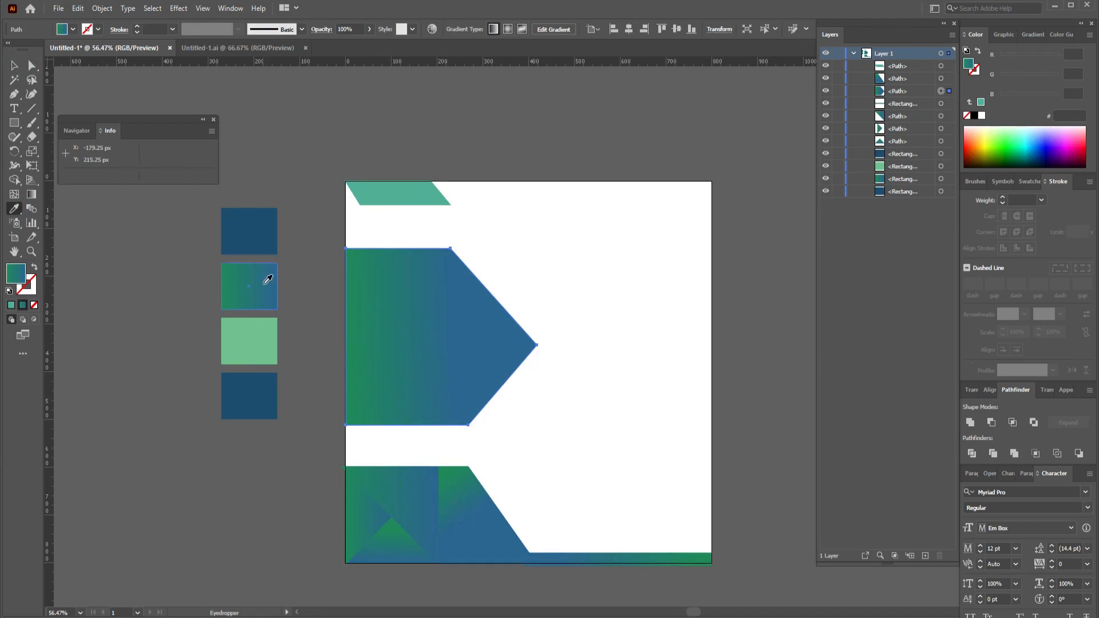
{"action": "left_click", "coordinate": [13, 65]}
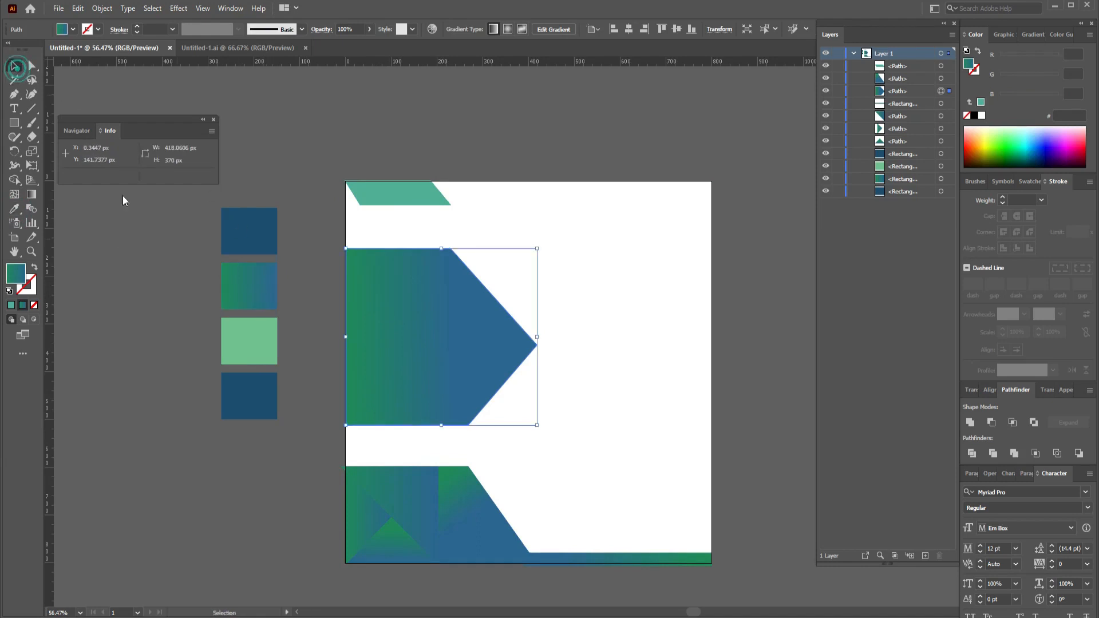
Step: Examine the gradient direction on each of the three triangles in the artboard's lower left corner with the Gradient tool
{"action": "left_click", "coordinate": [407, 505]}
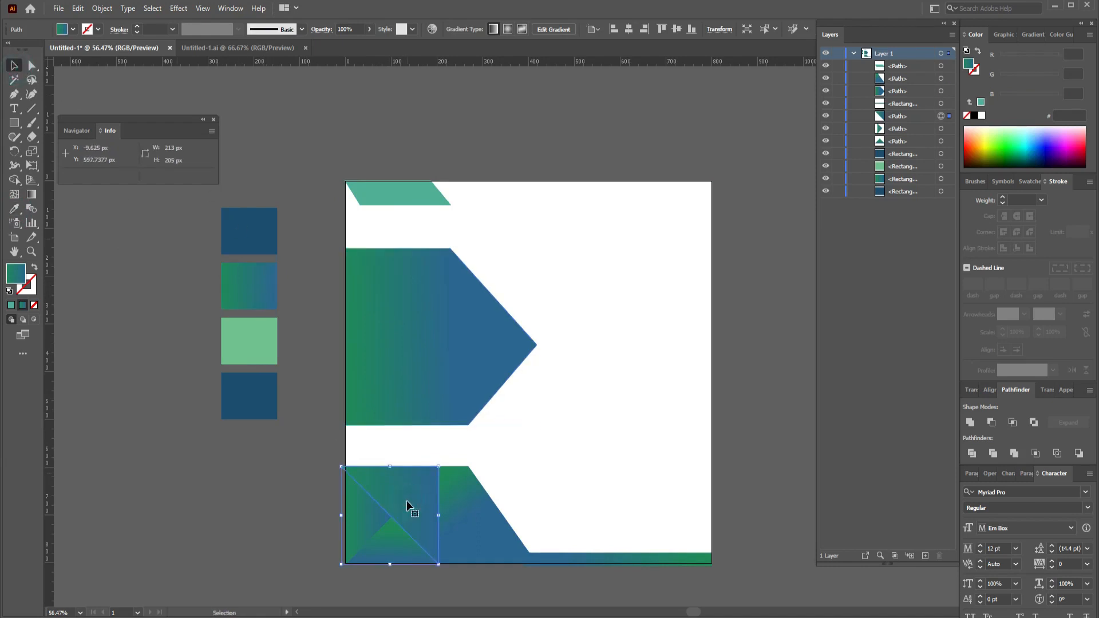
{"action": "left_click", "coordinate": [33, 196]}
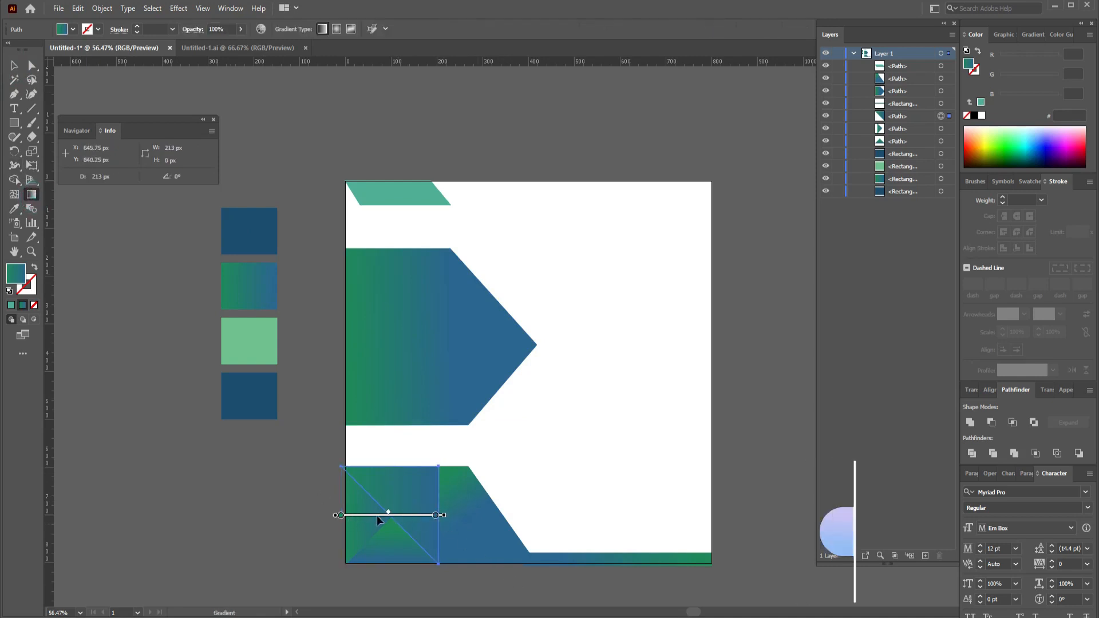
{"action": "key", "text": "v"}
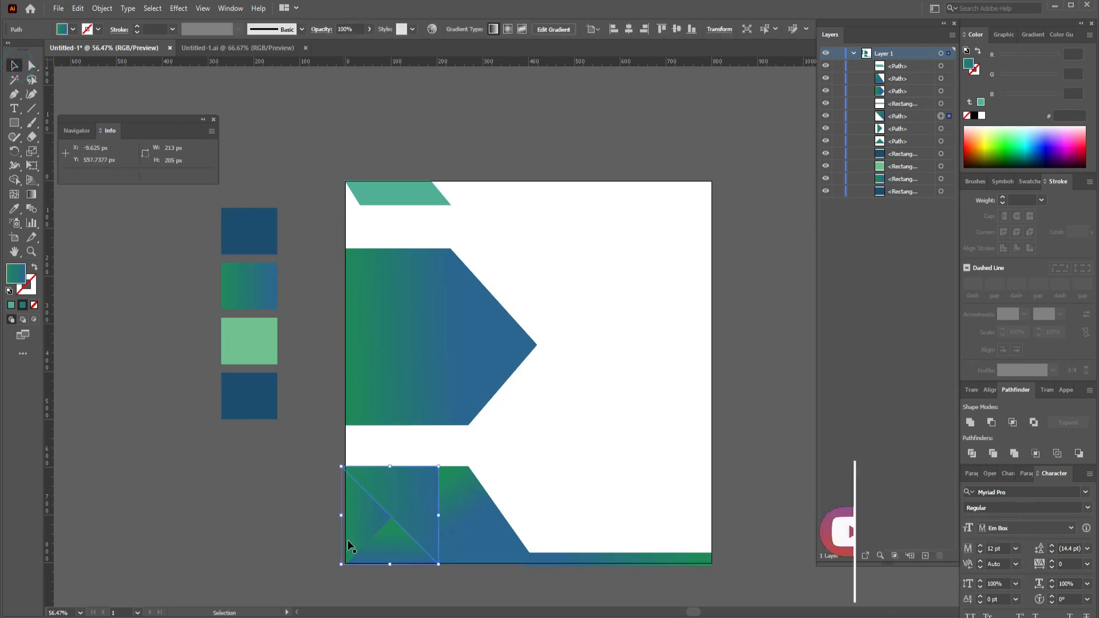
{"action": "left_click", "coordinate": [362, 523]}
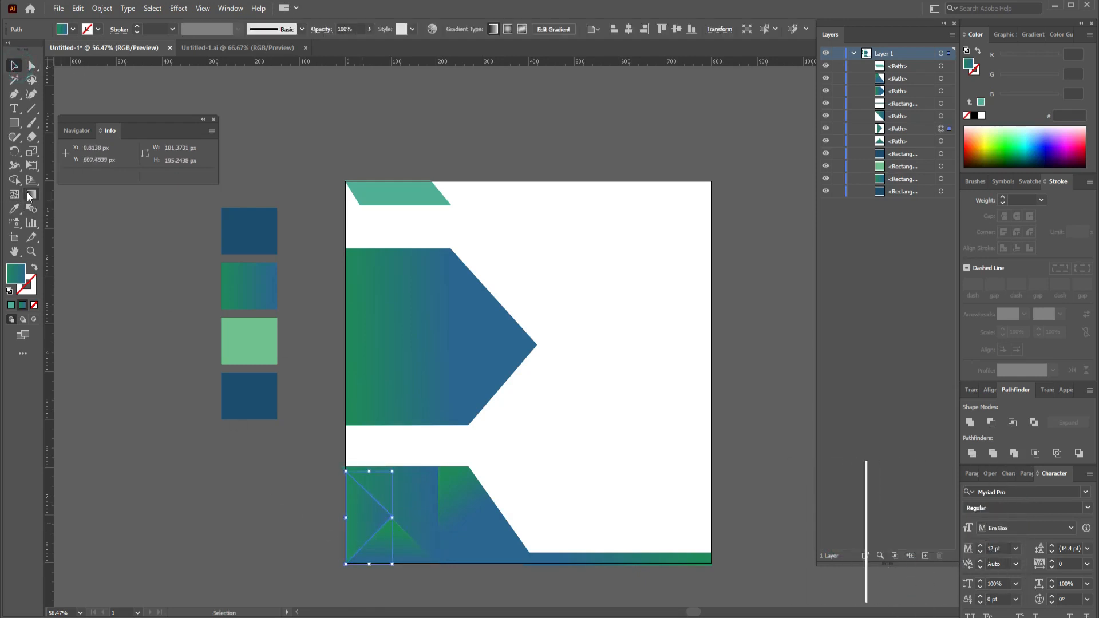
{"action": "left_click", "coordinate": [31, 195]}
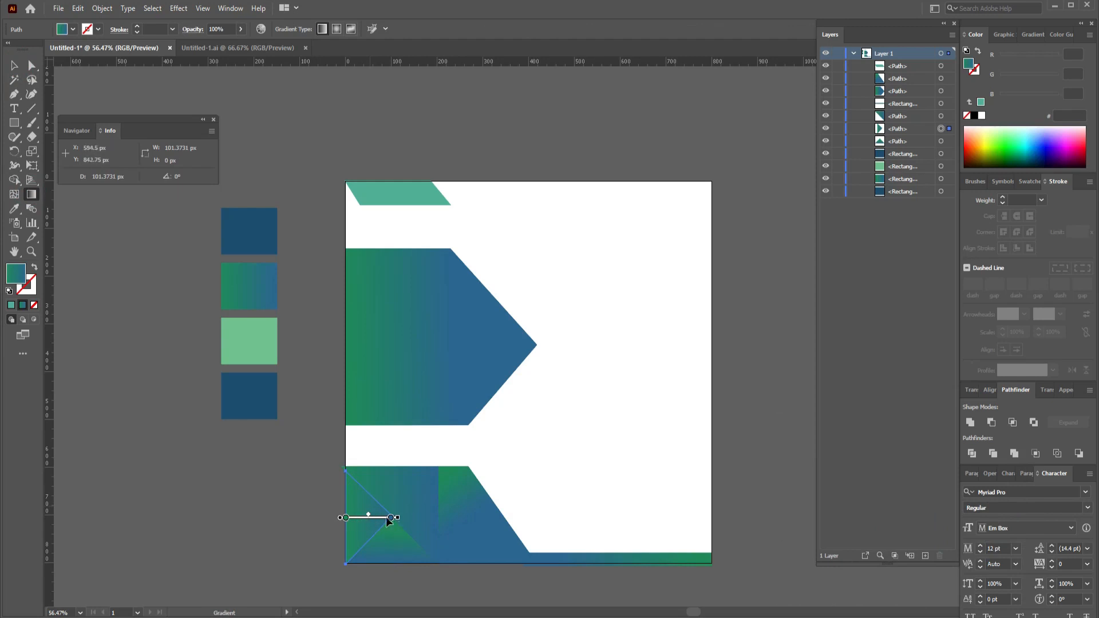
{"action": "key", "text": "v"}
{"action": "left_click", "coordinate": [411, 545]}
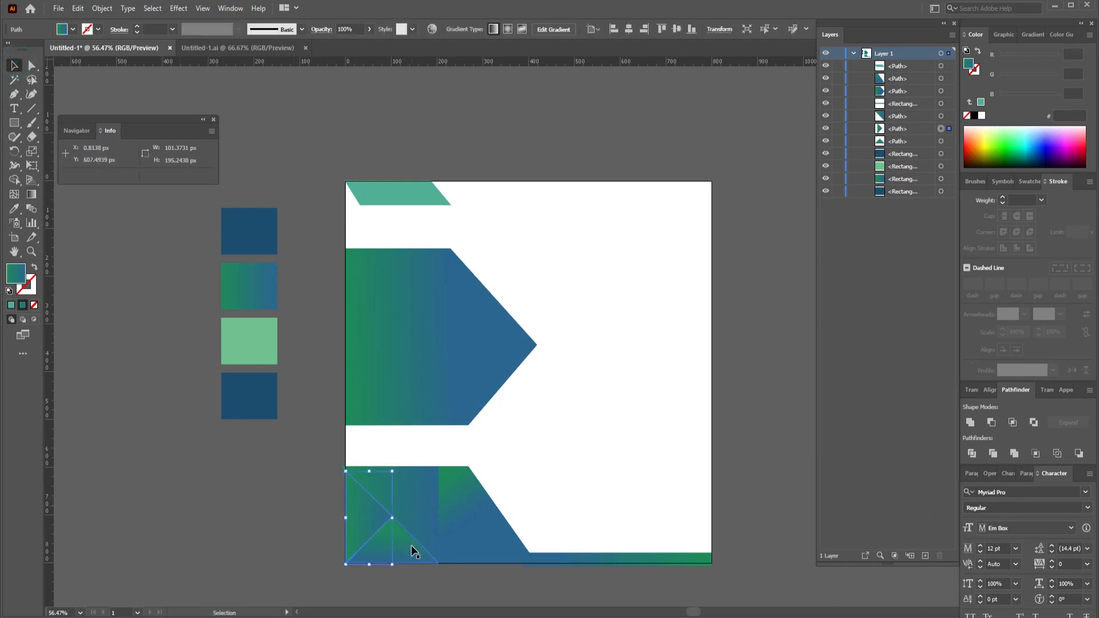
{"action": "left_click", "coordinate": [32, 194]}
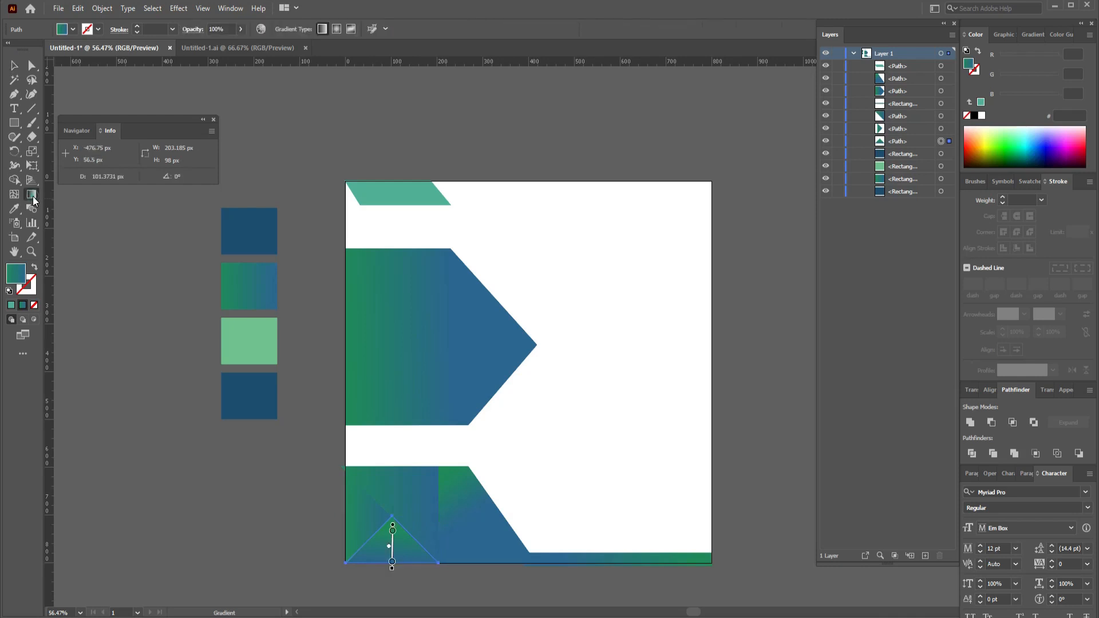
{"action": "left_click_drag", "start_coordinate": [392, 564], "coordinate": [392, 525]}
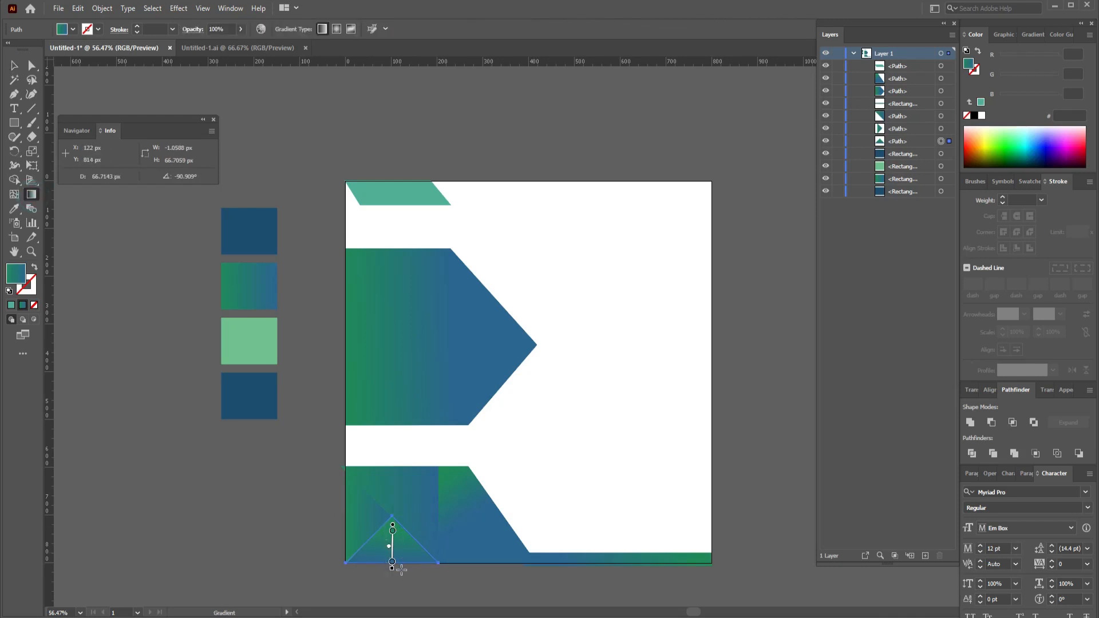
{"action": "left_click", "coordinate": [14, 65]}
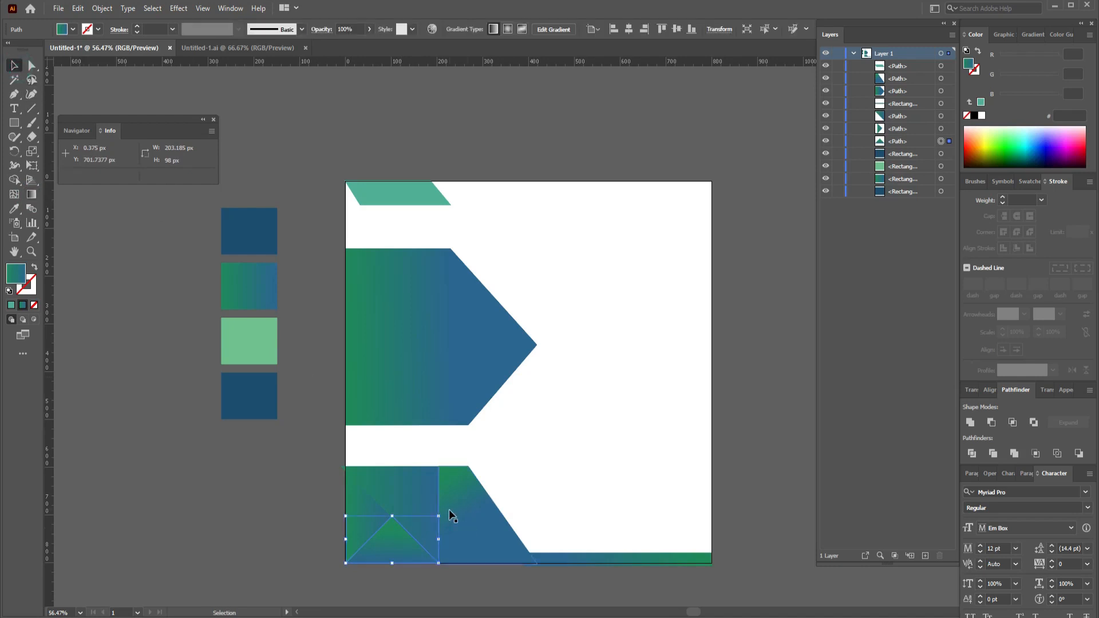
Step: Examine the gradient direction on the slanted four-sided shape and on the thin strip along the lower edge
{"action": "left_click", "coordinate": [449, 510]}
{"action": "left_click", "coordinate": [32, 194]}
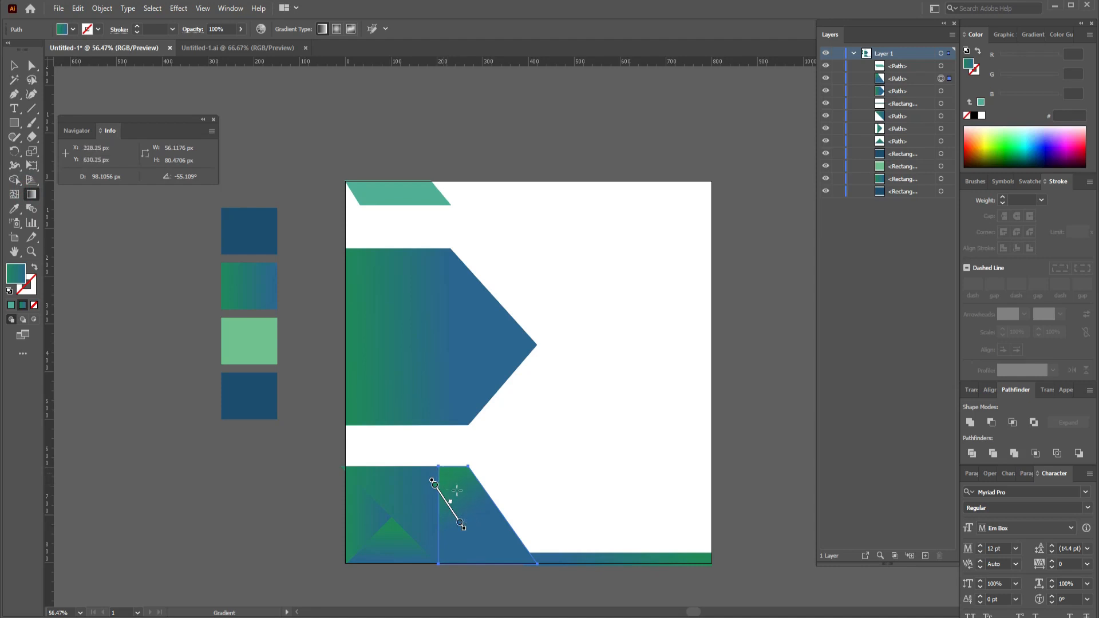
{"action": "key", "text": "v"}
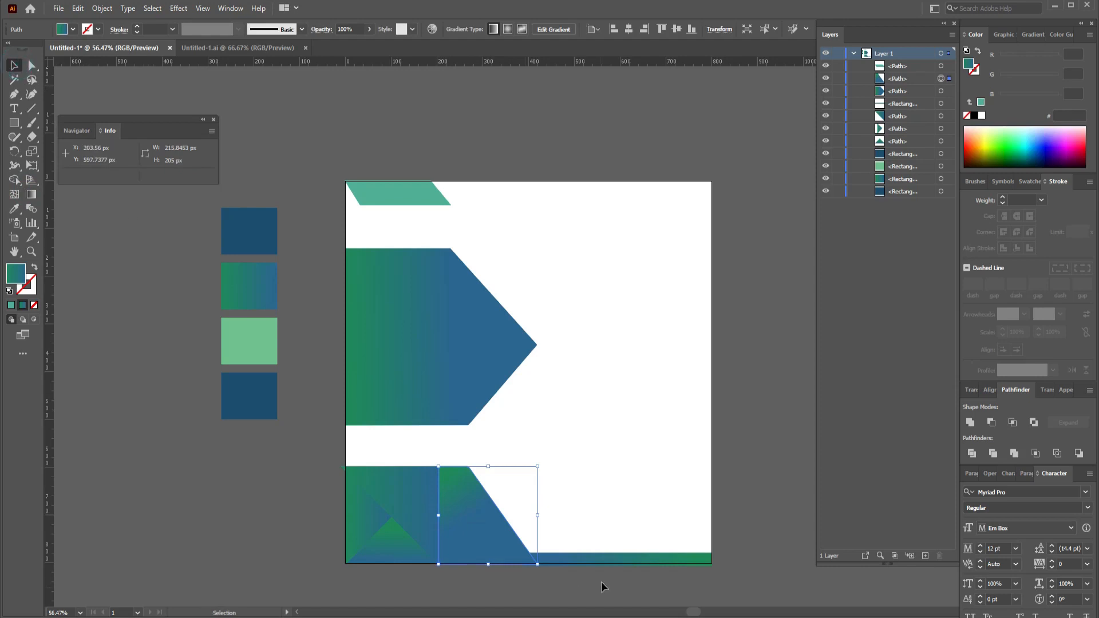
{"action": "left_click", "coordinate": [601, 559]}
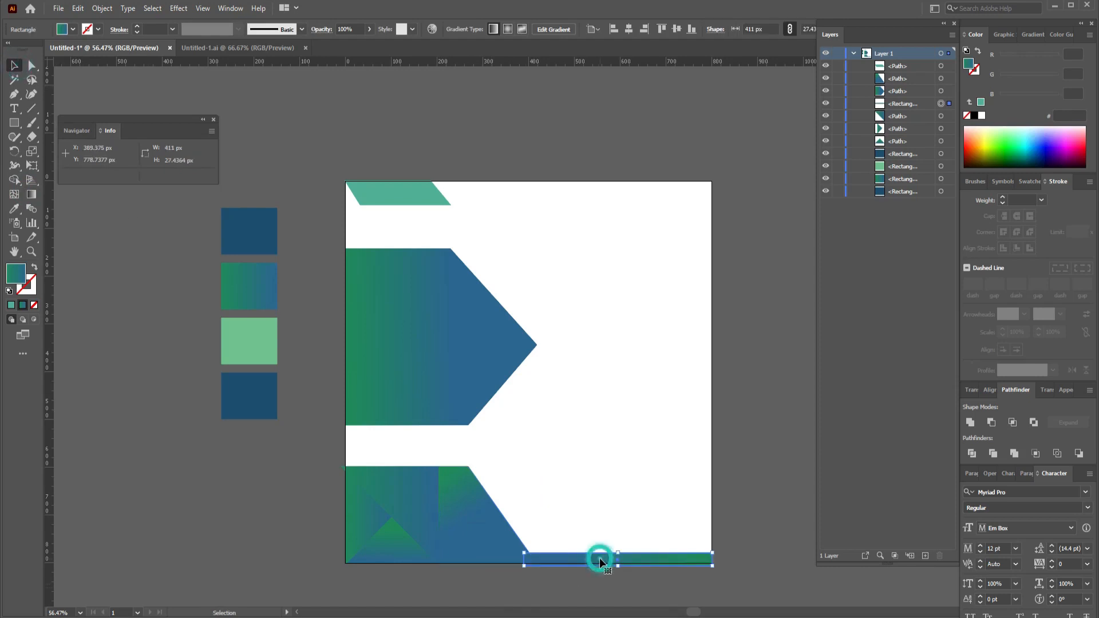
{"action": "left_click", "coordinate": [32, 194]}
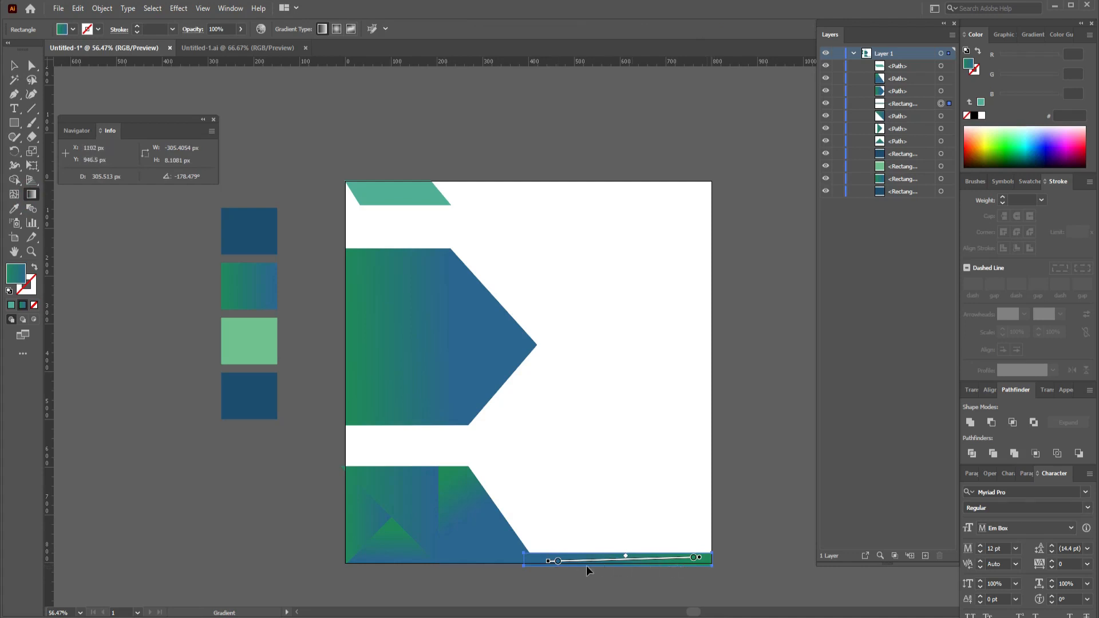
{"action": "left_click", "coordinate": [14, 65]}
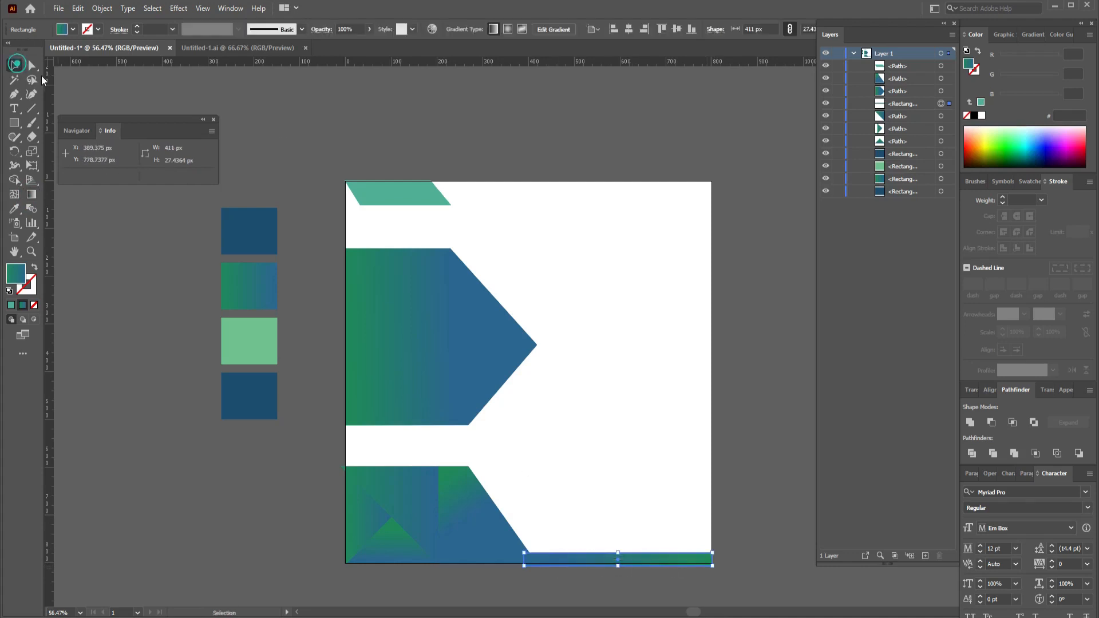
{"action": "left_click", "coordinate": [291, 122]}
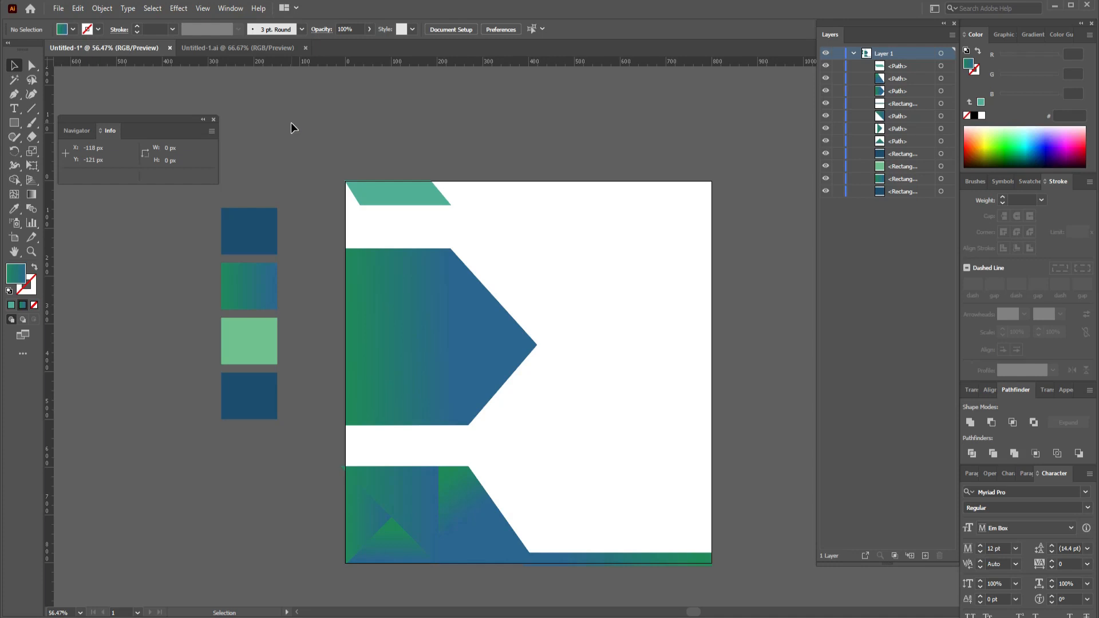
Step: Set both fill and stroke to none for drawing with the Pen tool
{"action": "left_click", "coordinate": [14, 94]}
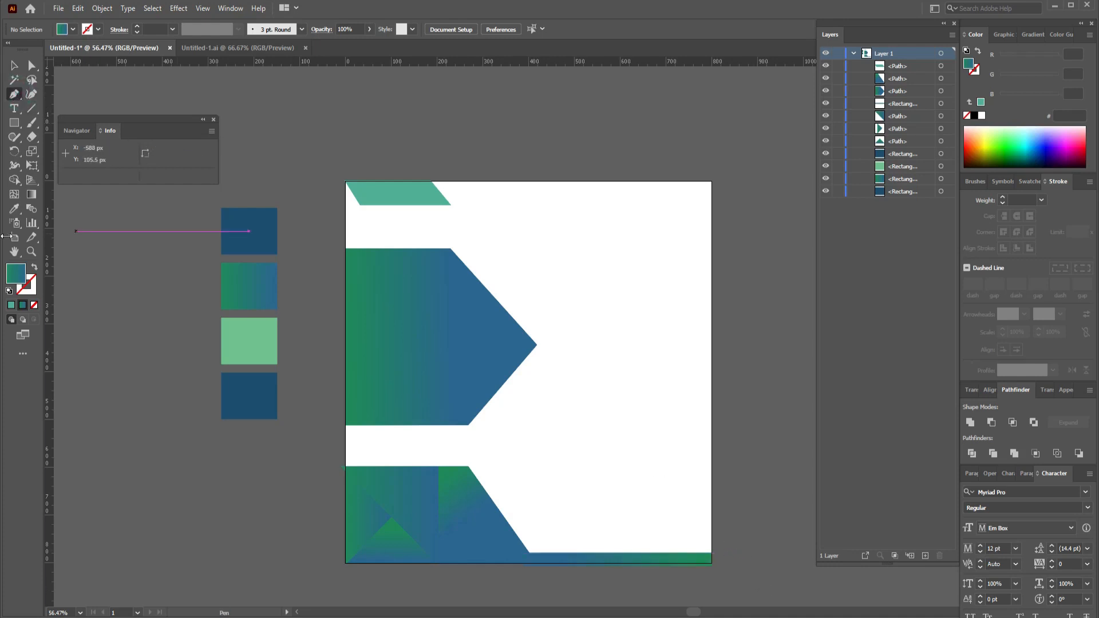
{"action": "left_click", "coordinate": [34, 268]}
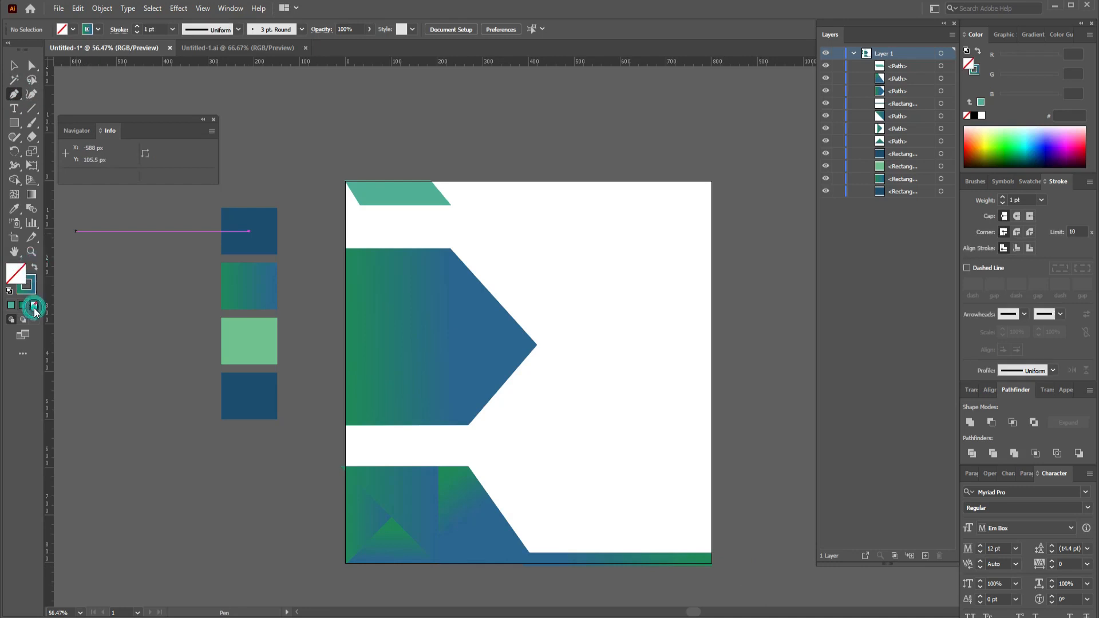
{"action": "left_click", "coordinate": [26, 284]}
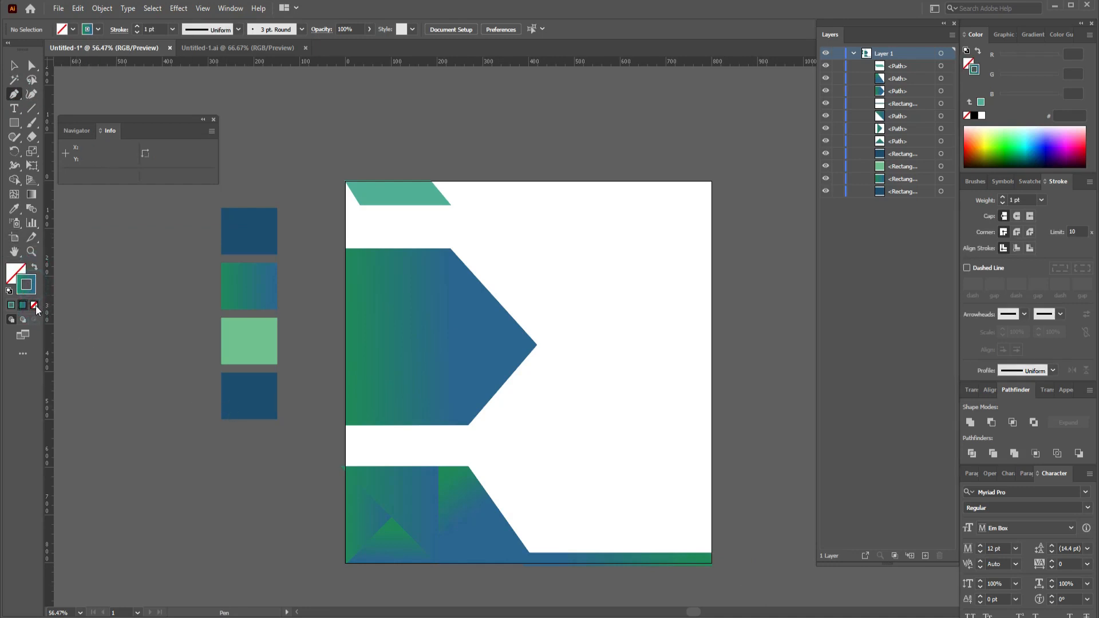
{"action": "left_click", "coordinate": [34, 305]}
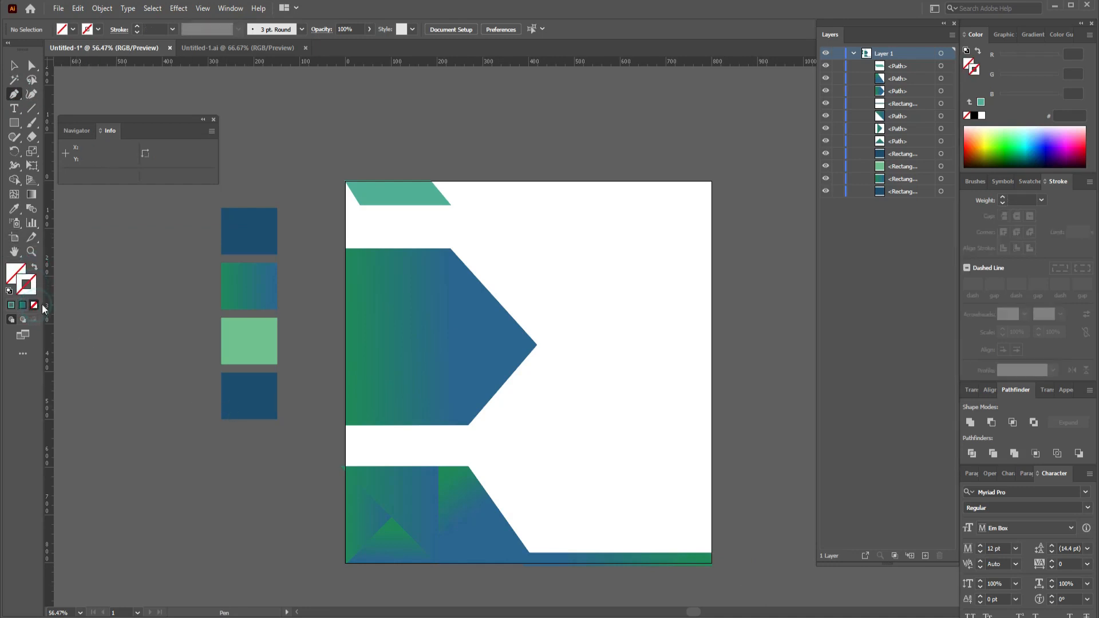
Step: Draw an open Pen path from the artboard's right edge to its left edge, running just above the lower strip, slanted side and triangles
{"action": "left_click", "coordinate": [711, 551]}
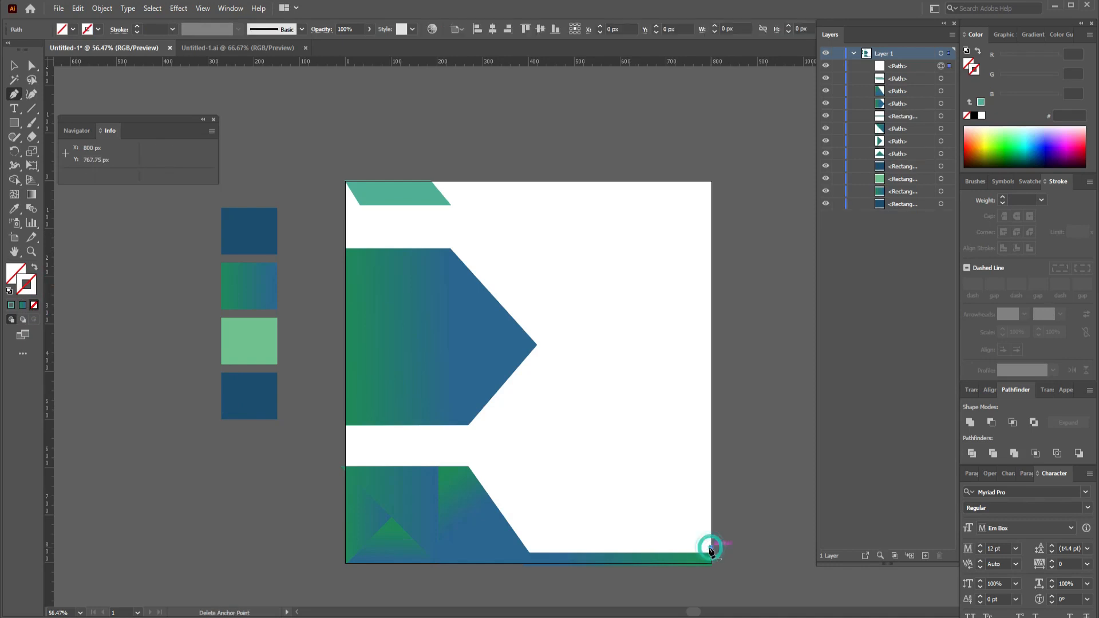
{"action": "left_click", "coordinate": [534, 548]}
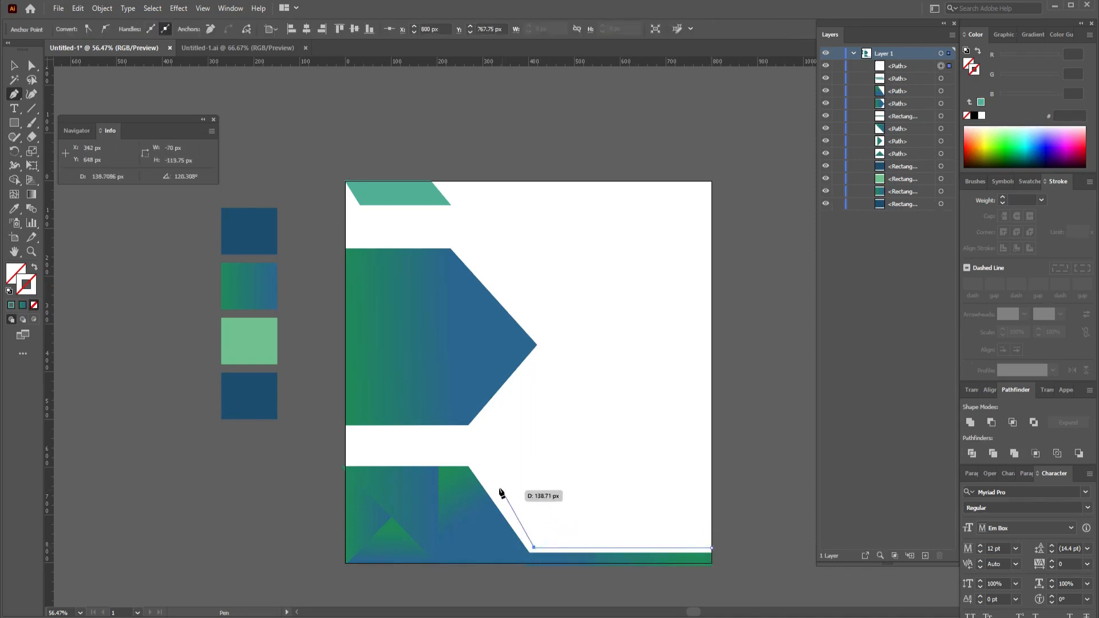
{"action": "left_click", "coordinate": [471, 460]}
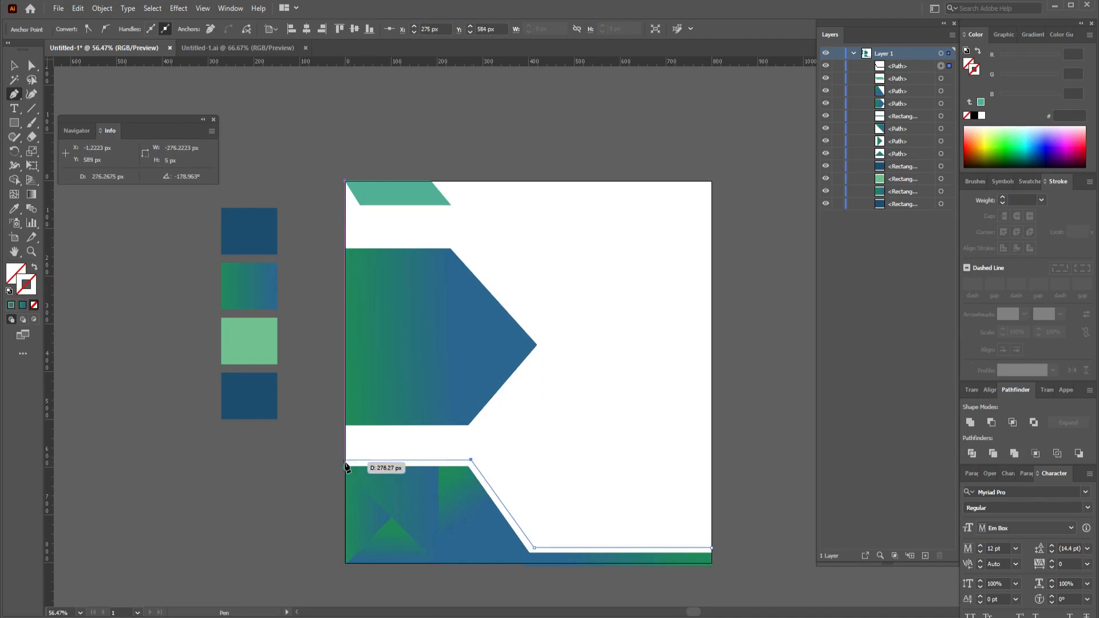
{"action": "left_click", "coordinate": [345, 460]}
{"action": "left_click", "coordinate": [14, 67]}
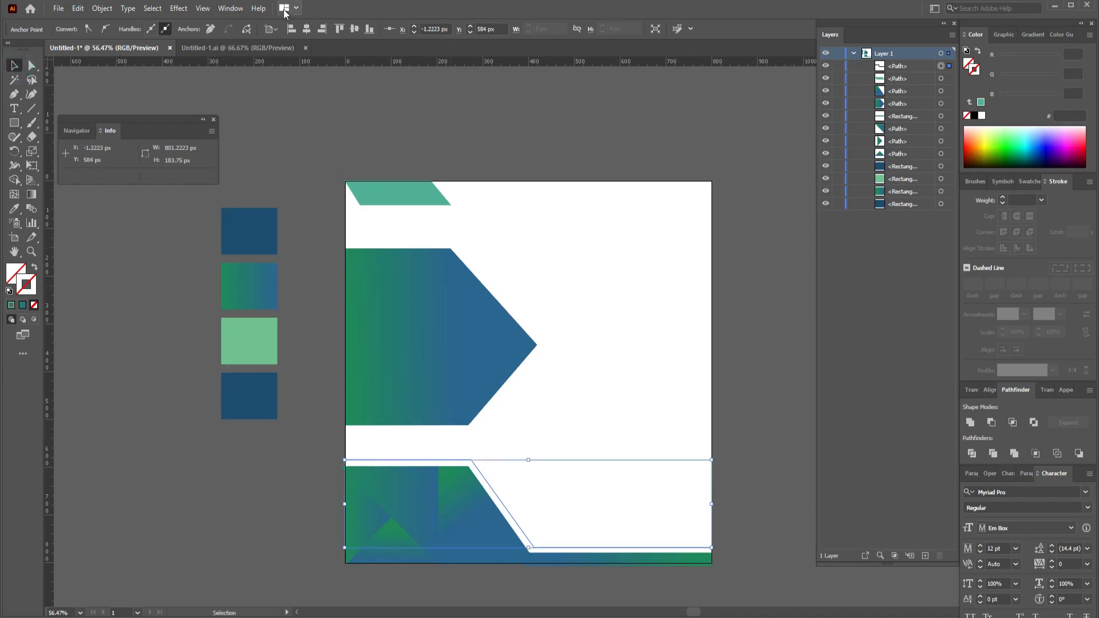
Step: Give the path above the lower shapes a 3 pt stroke in the green-to-blue gradient
{"action": "left_click", "coordinate": [225, 9]}
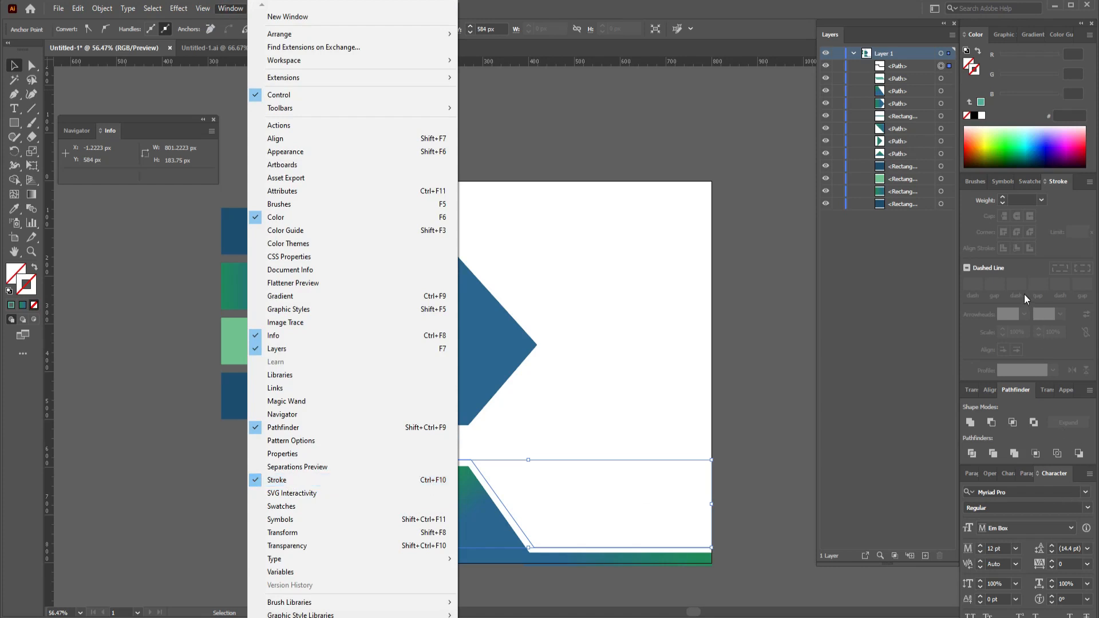
{"action": "left_click", "coordinate": [1057, 186]}
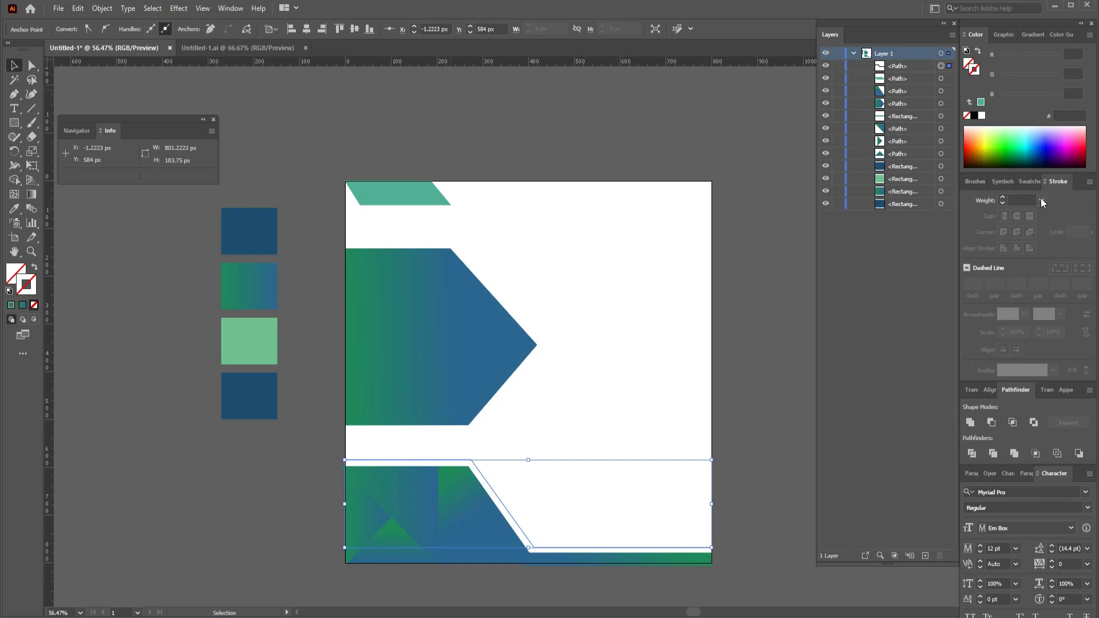
{"action": "left_click", "coordinate": [786, 237]}
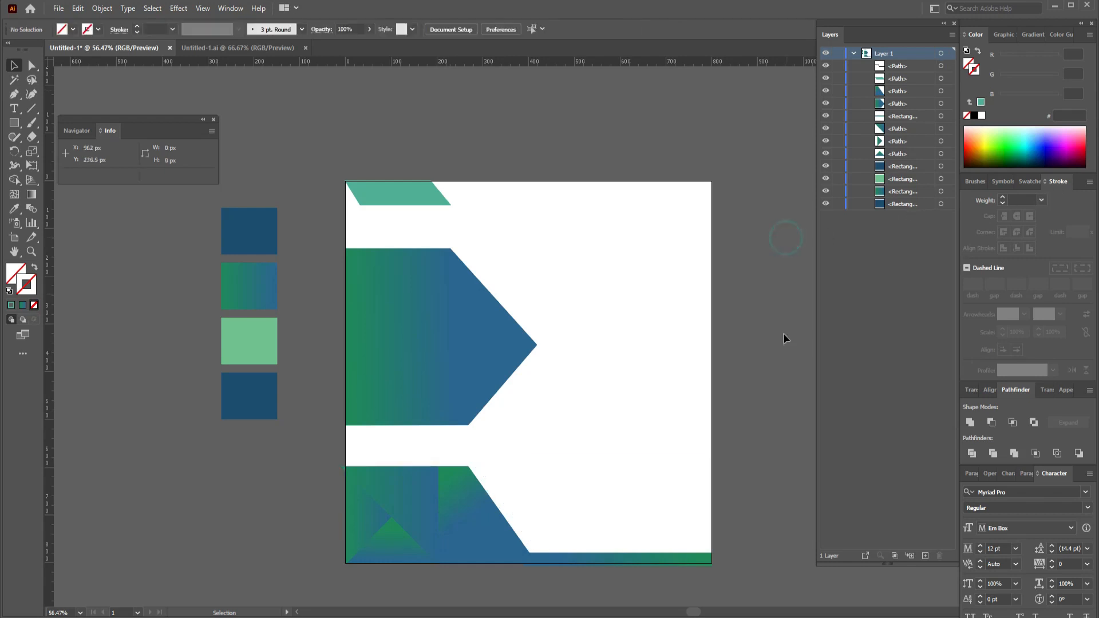
{"action": "left_click", "coordinate": [527, 535]}
{"action": "left_click", "coordinate": [1042, 200]}
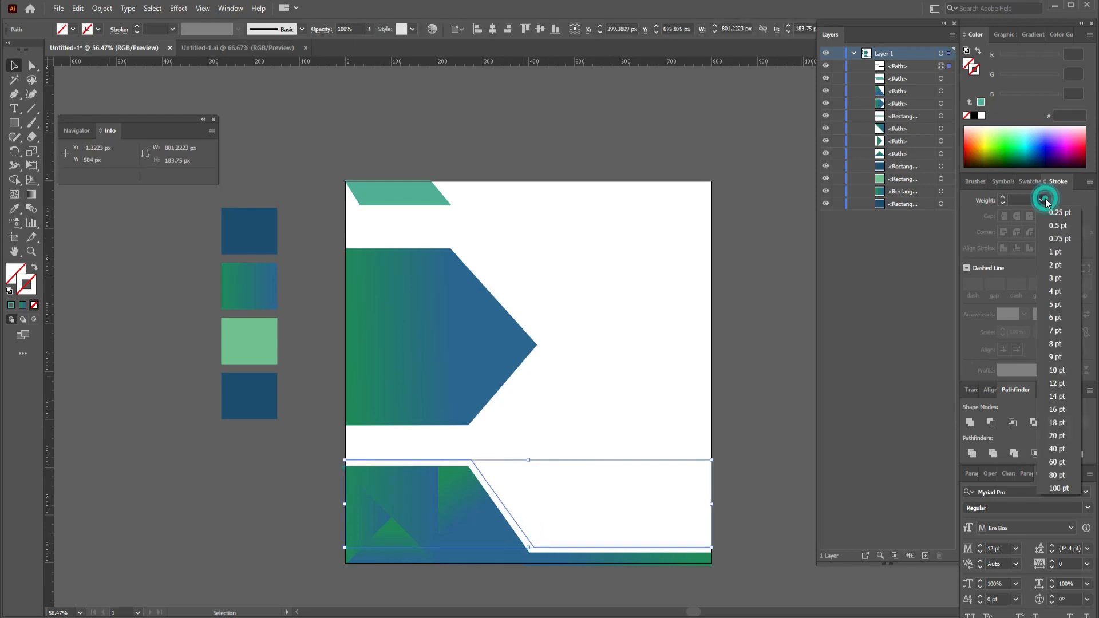
{"action": "left_click", "coordinate": [1057, 279]}
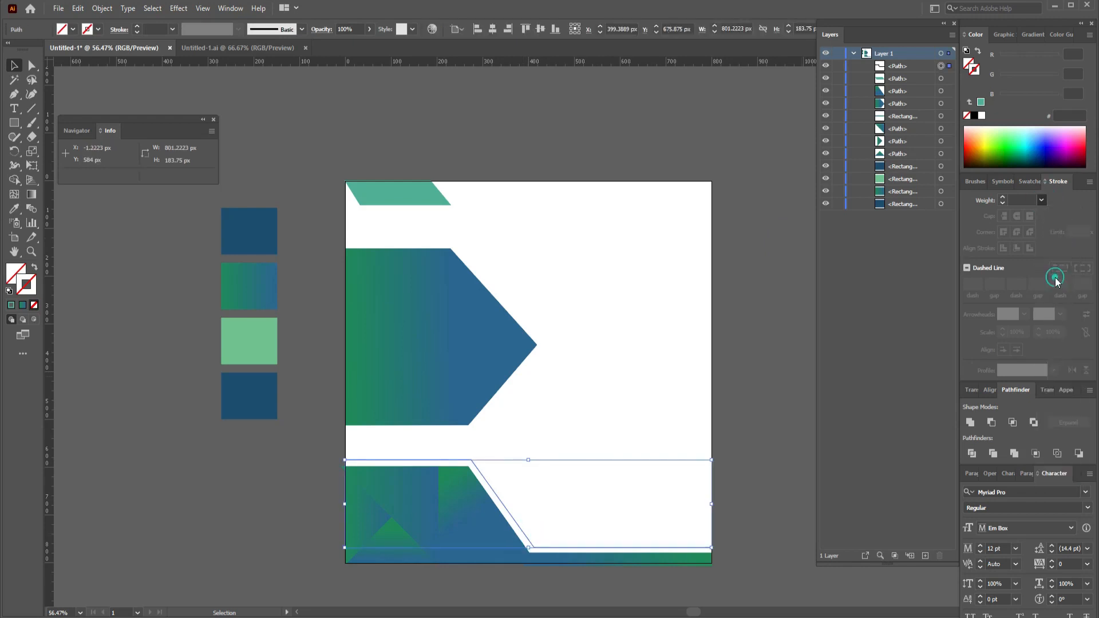
{"action": "left_click", "coordinate": [184, 278]}
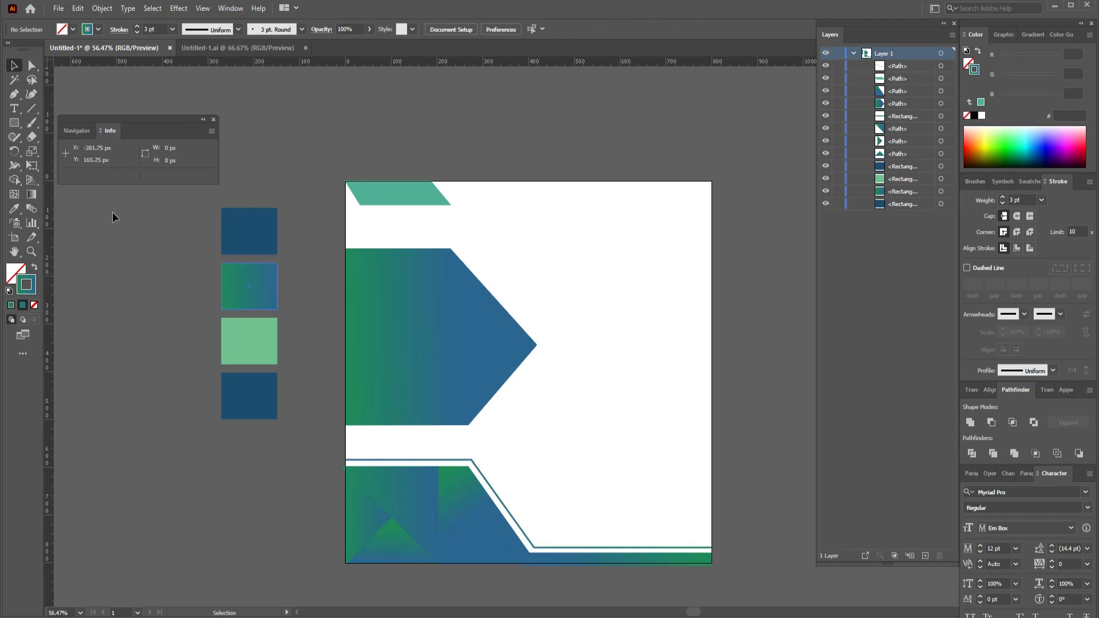
Step: Draw a matching gradient Pen line from the artboard's left edge, under the large arrow shape and up its slanted side to the tip
{"action": "left_click", "coordinate": [14, 94]}
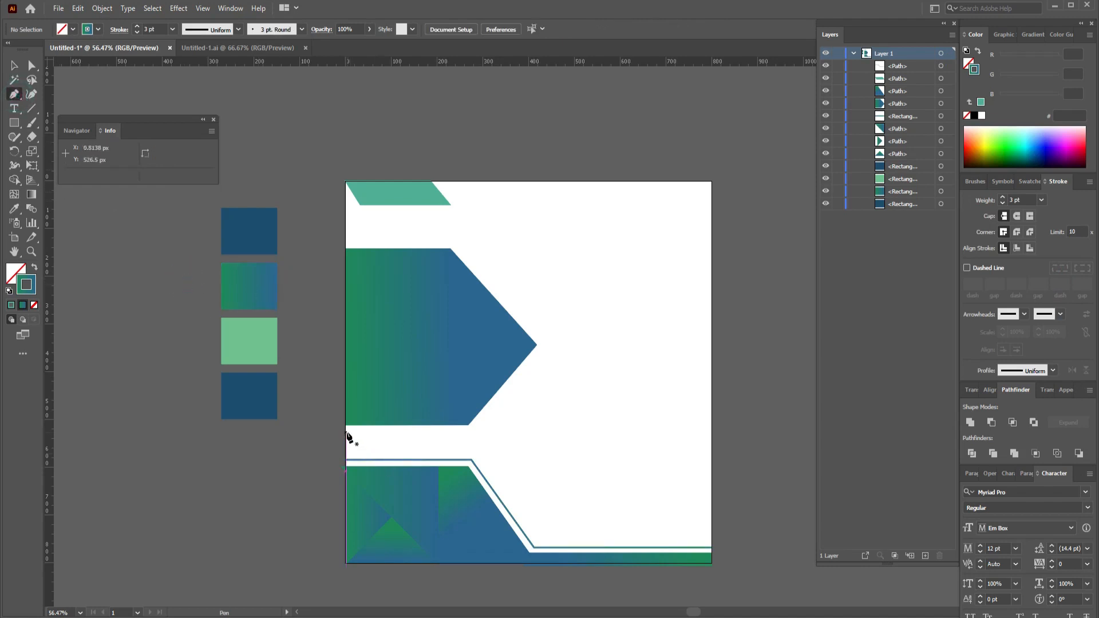
{"action": "left_click", "coordinate": [345, 433]}
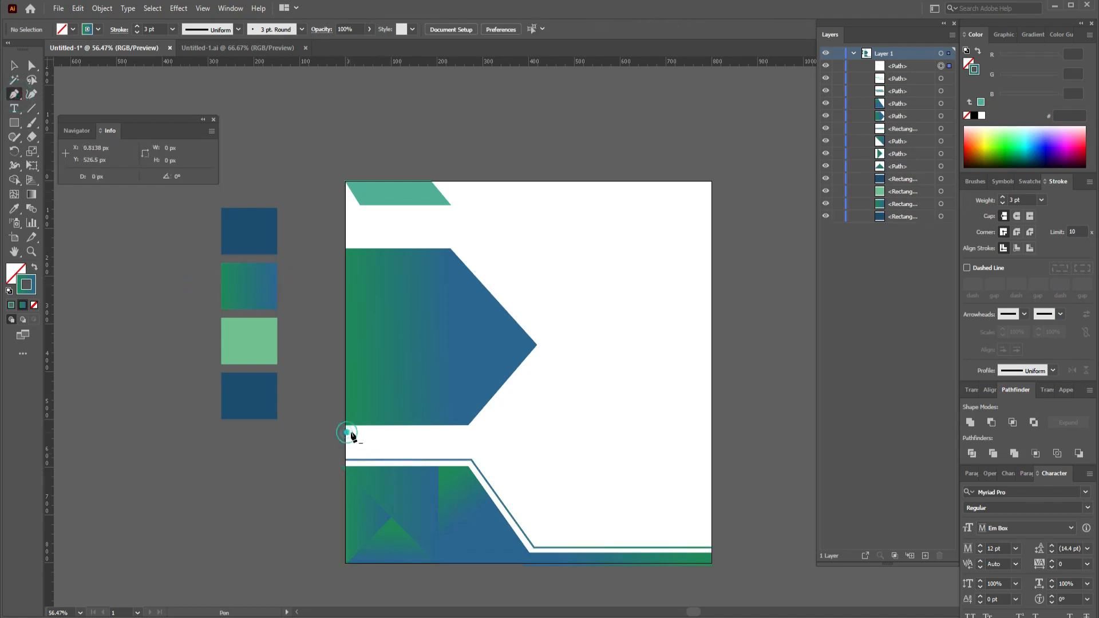
{"action": "left_click", "coordinate": [474, 432]}
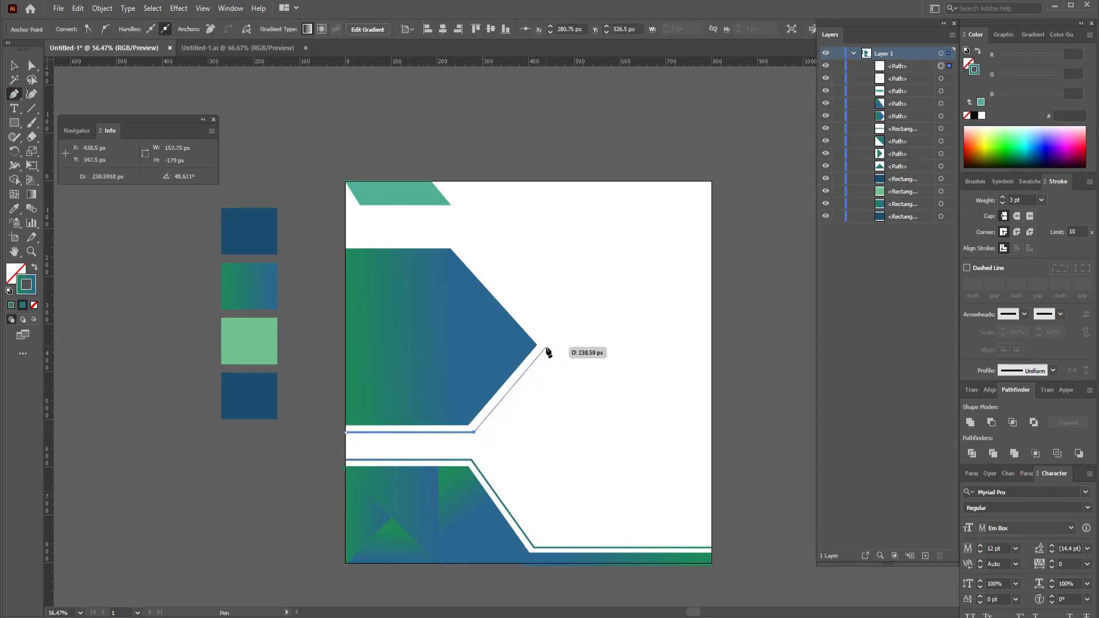
{"action": "left_click", "coordinate": [545, 345]}
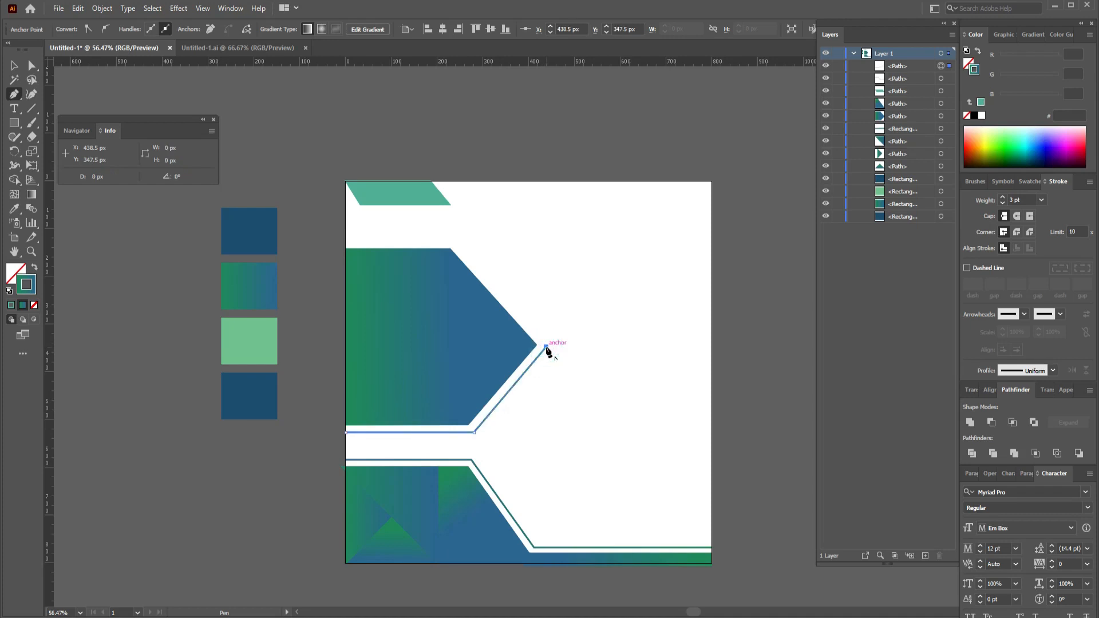
{"action": "key", "text": "Escape"}
{"action": "left_click", "coordinate": [14, 65]}
{"action": "left_click", "coordinate": [341, 122]}
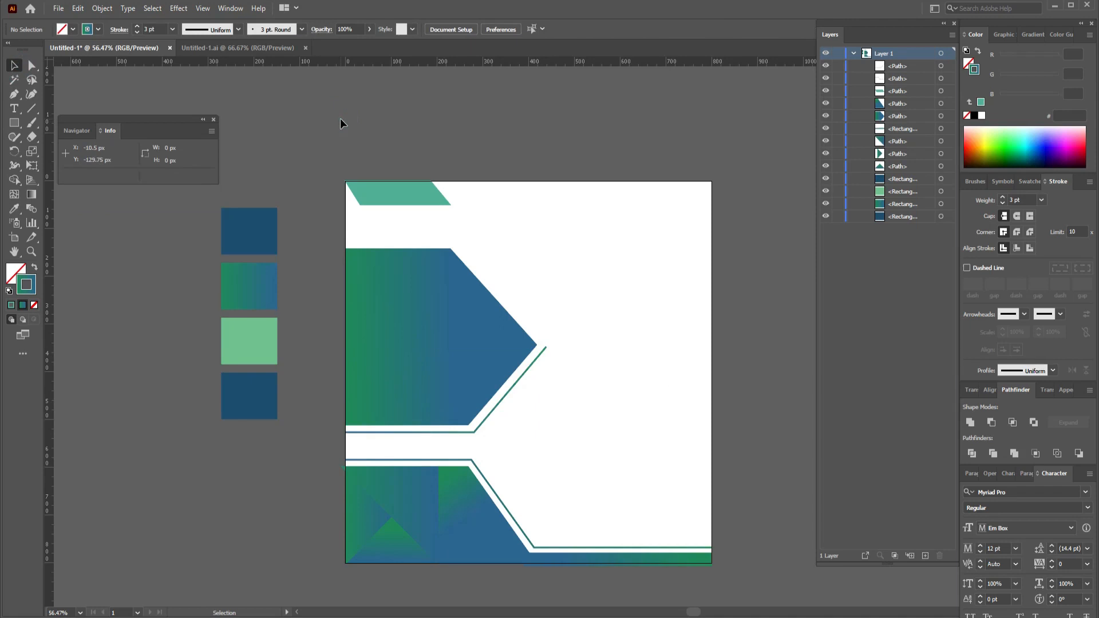
Step: Add the heading "ABOUT US :" on the empty canvas beside the artboard and set its size to 21 pt
{"action": "left_click_drag", "start_coordinate": [775, 253], "coordinate": [112, 359]}
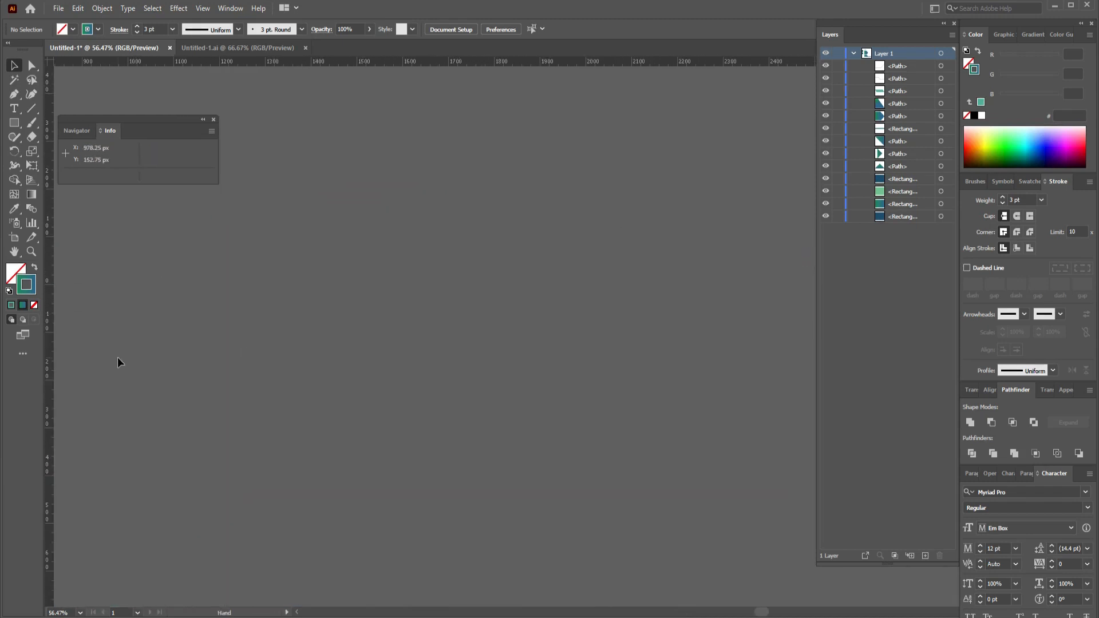
{"action": "left_click", "coordinate": [16, 108]}
{"action": "left_click", "coordinate": [348, 366]}
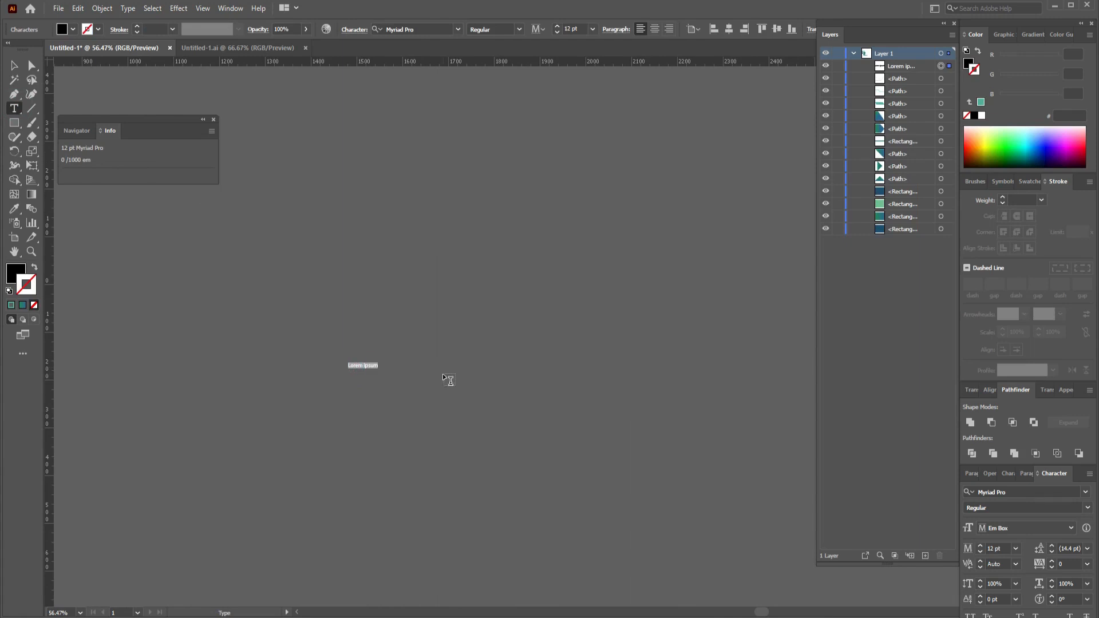
{"action": "type", "text": "ABOUT US"}
{"action": "left_click", "coordinate": [13, 66]}
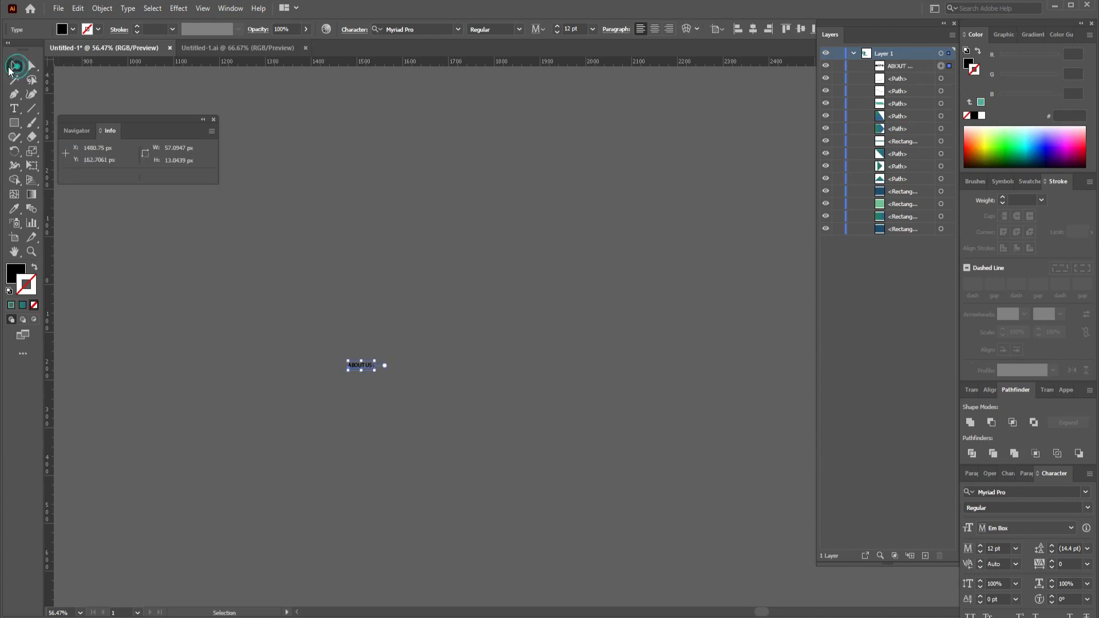
{"action": "left_click", "coordinate": [594, 31]}
{"action": "left_click", "coordinate": [605, 170]}
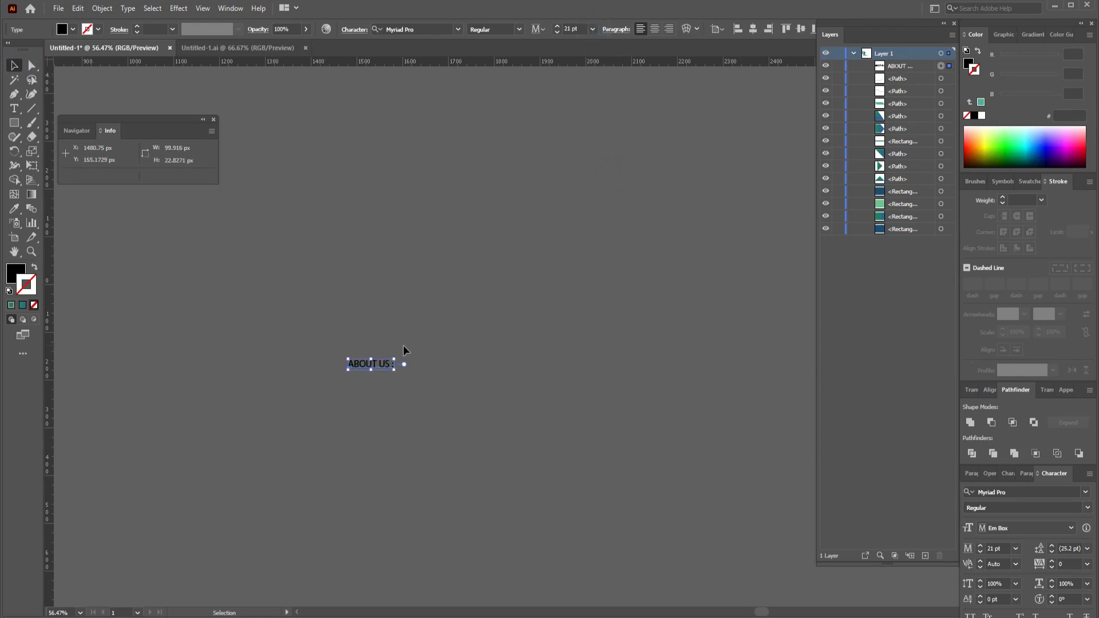
{"action": "left_click", "coordinate": [423, 366]}
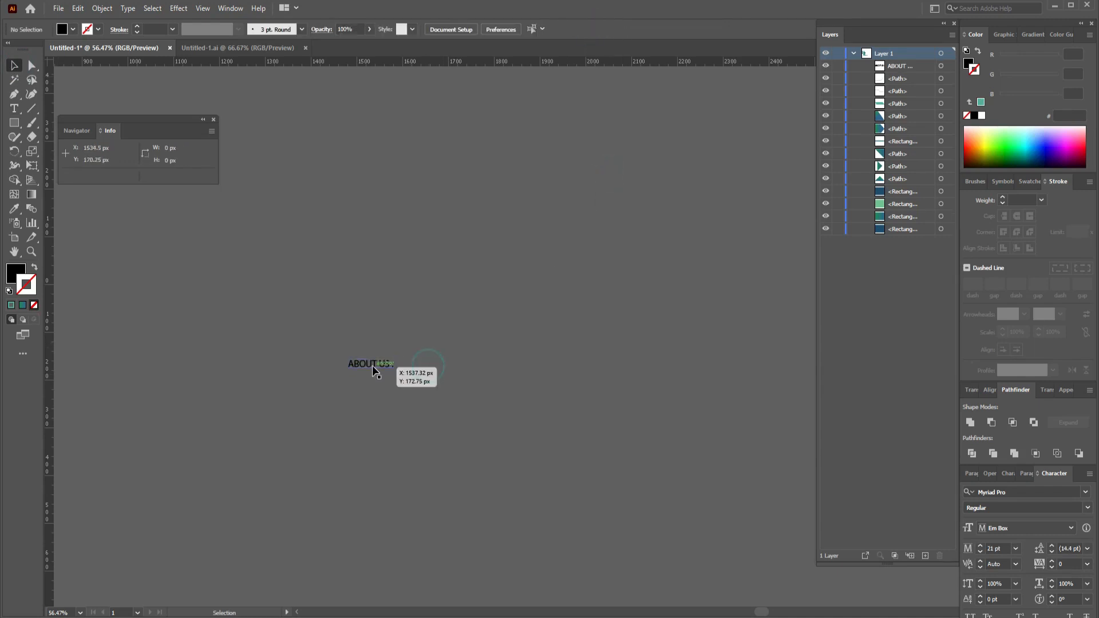
Step: Draw a rounded rectangle about 357 by 183 px below the heading and swap its fill and stroke, leaving only a black outline
{"action": "left_click", "coordinate": [13, 126]}
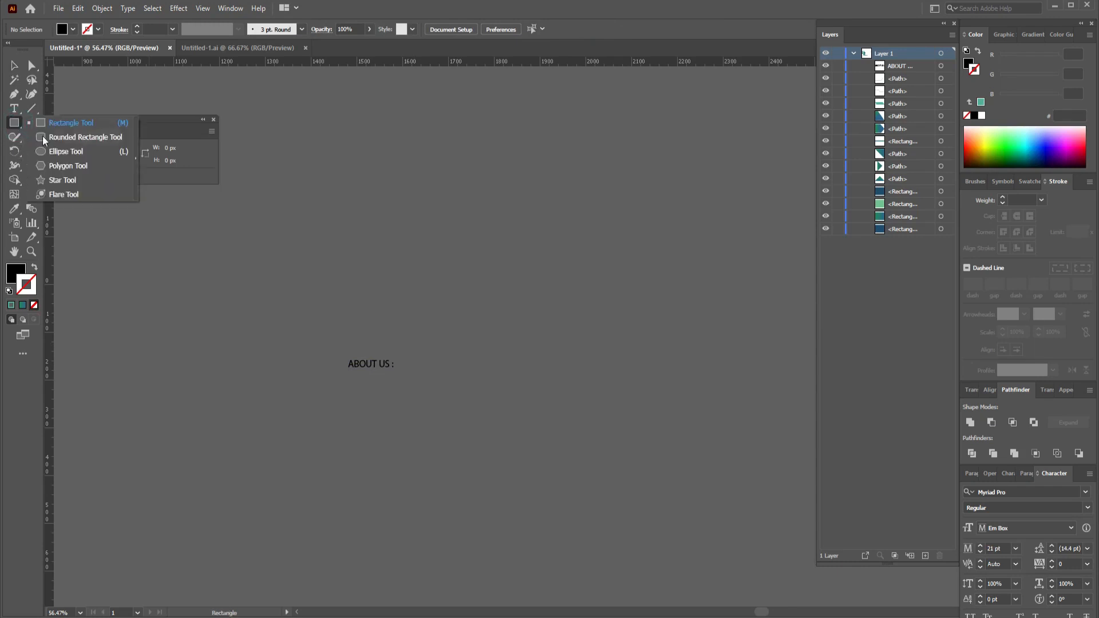
{"action": "left_click", "coordinate": [43, 137]}
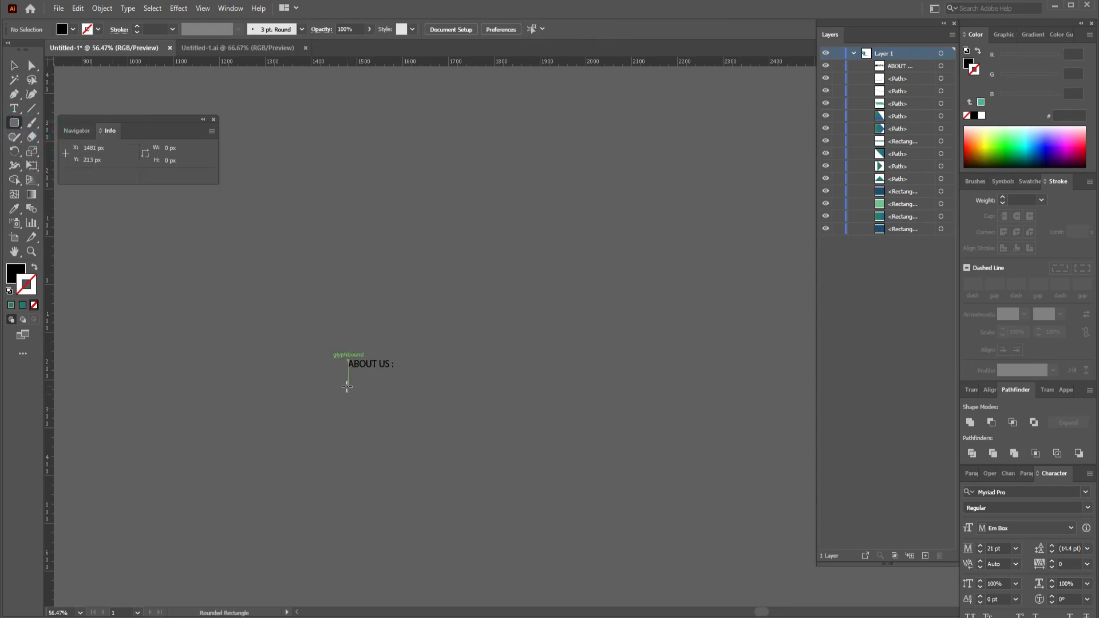
{"action": "mouse_move", "coordinate": [349, 386]}
{"action": "left_mouse_down"}
{"action": "mouse_move", "coordinate": [432, 474]}
{"action": "mouse_move", "coordinate": [513, 474]}
{"action": "left_mouse_up"}
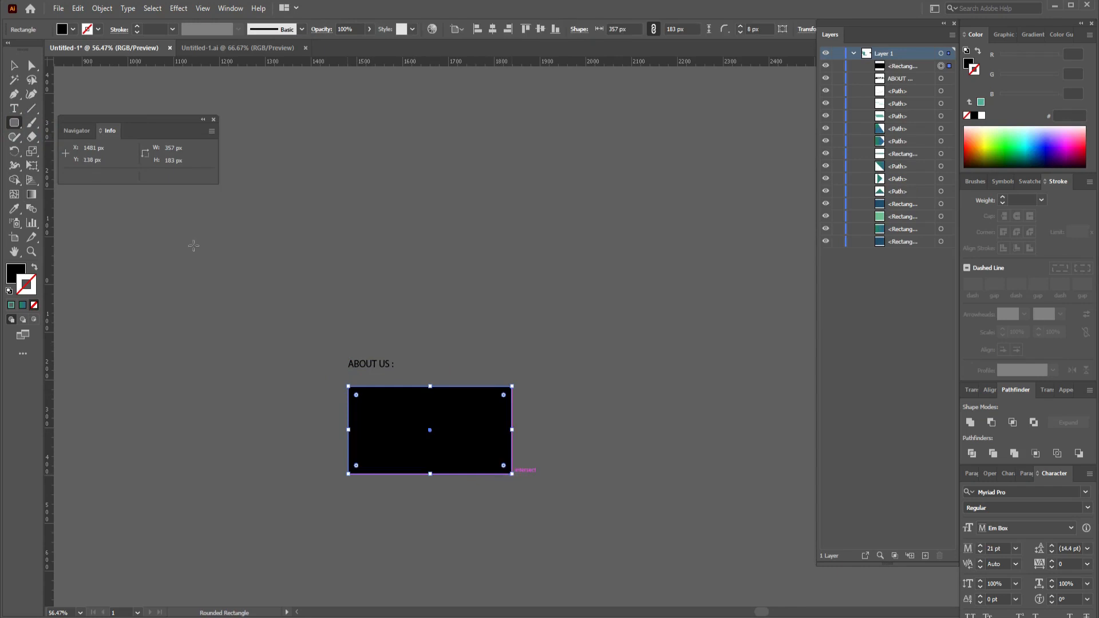
{"action": "left_click", "coordinate": [34, 267]}
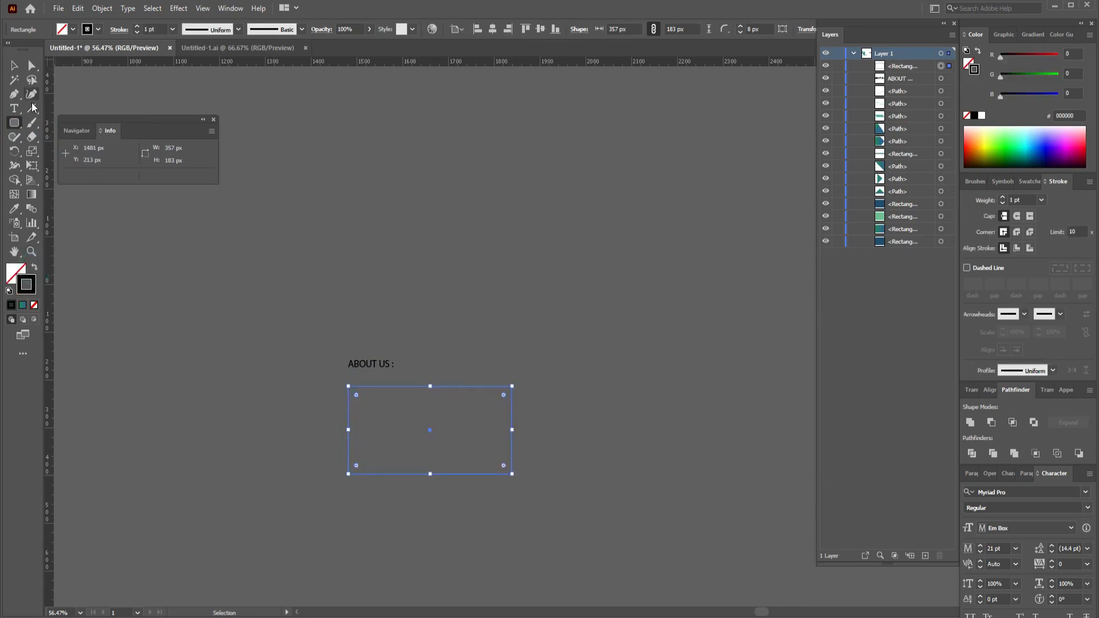
Step: Convert the rounded rectangle into an area text frame with Lorem ipsum placeholder text and set the text size to 16 pt
{"action": "left_click_drag", "start_coordinate": [15, 108], "coordinate": [57, 112]}
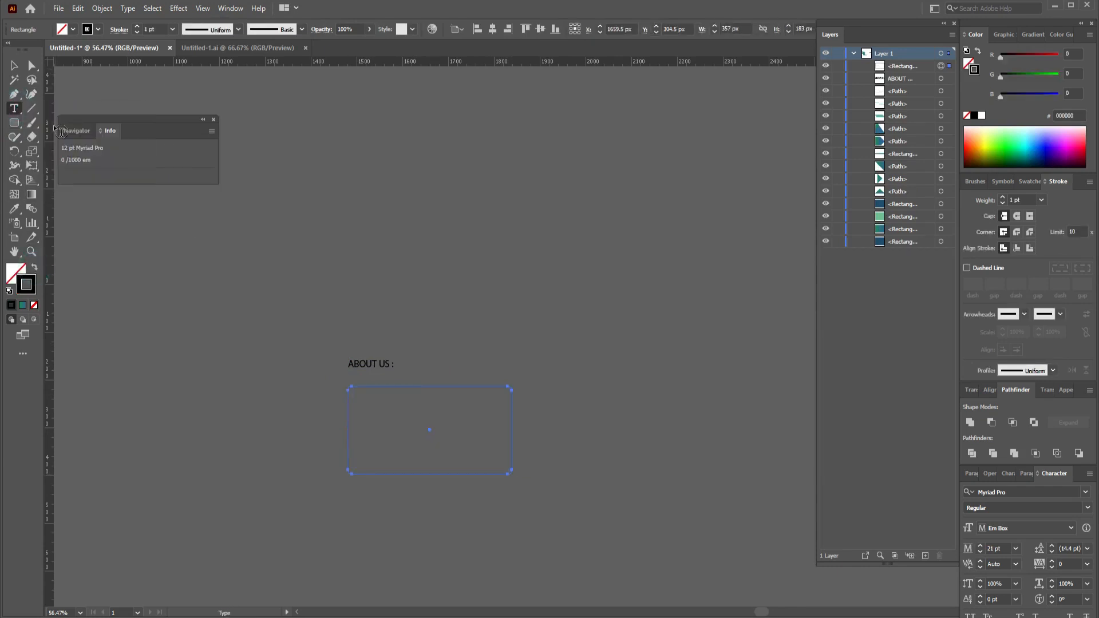
{"action": "left_click", "coordinate": [362, 386]}
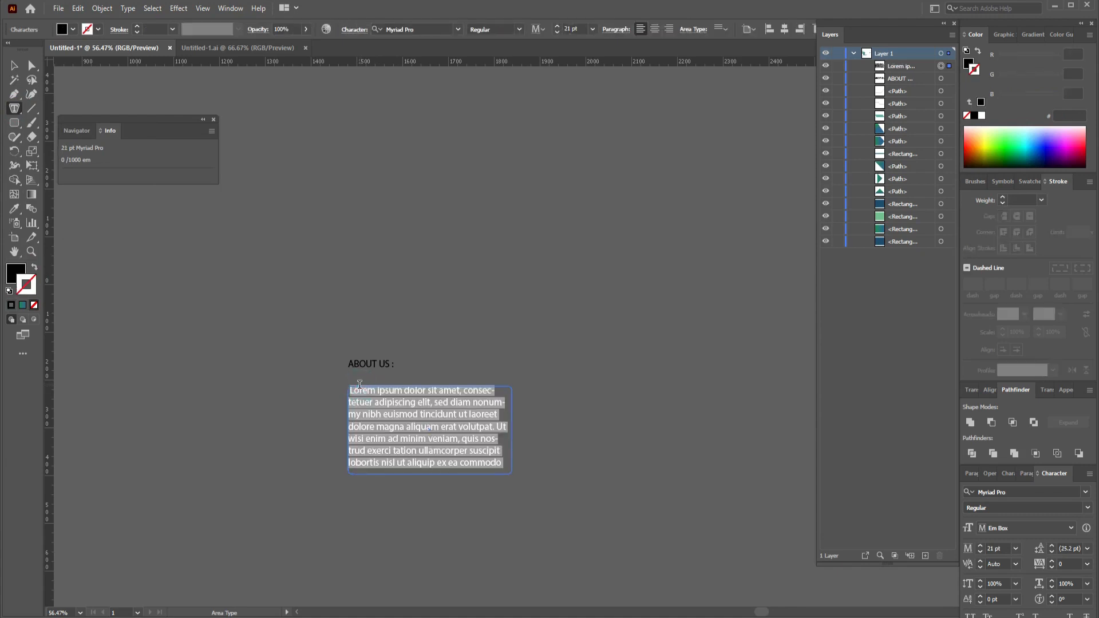
{"action": "left_click", "coordinate": [557, 32]}
{"action": "left_click", "coordinate": [558, 32]}
{"action": "left_click", "coordinate": [558, 32]}
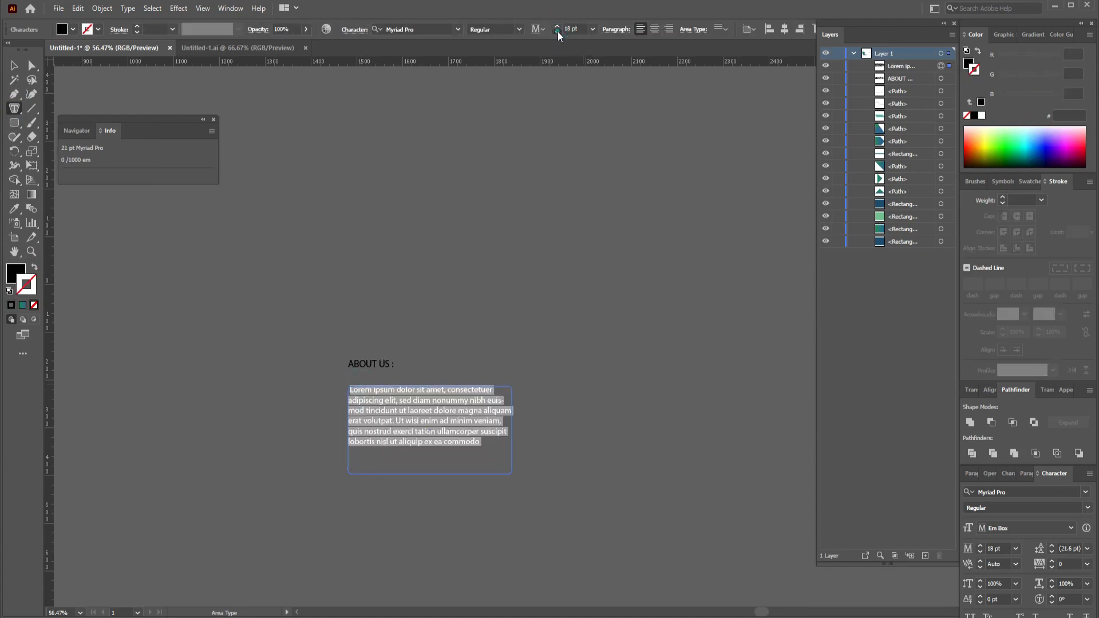
{"action": "left_click", "coordinate": [558, 32]}
{"action": "left_click", "coordinate": [557, 32]}
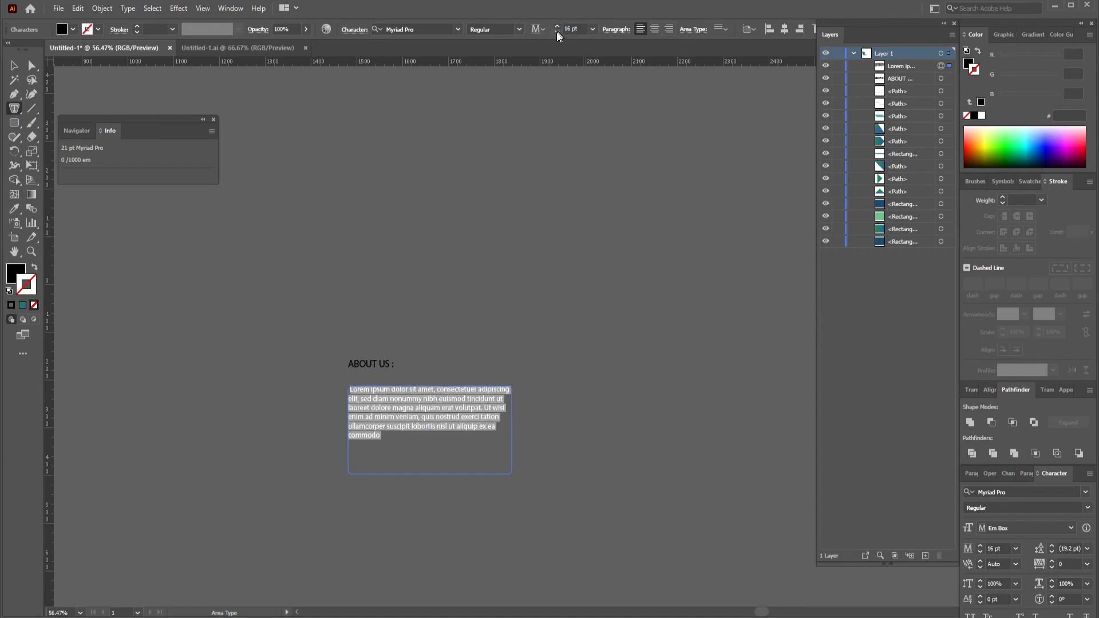
Step: Copy the placeholder paragraph and paste it again at the end of the text
{"action": "left_click_drag", "start_coordinate": [383, 437], "coordinate": [349, 392]}
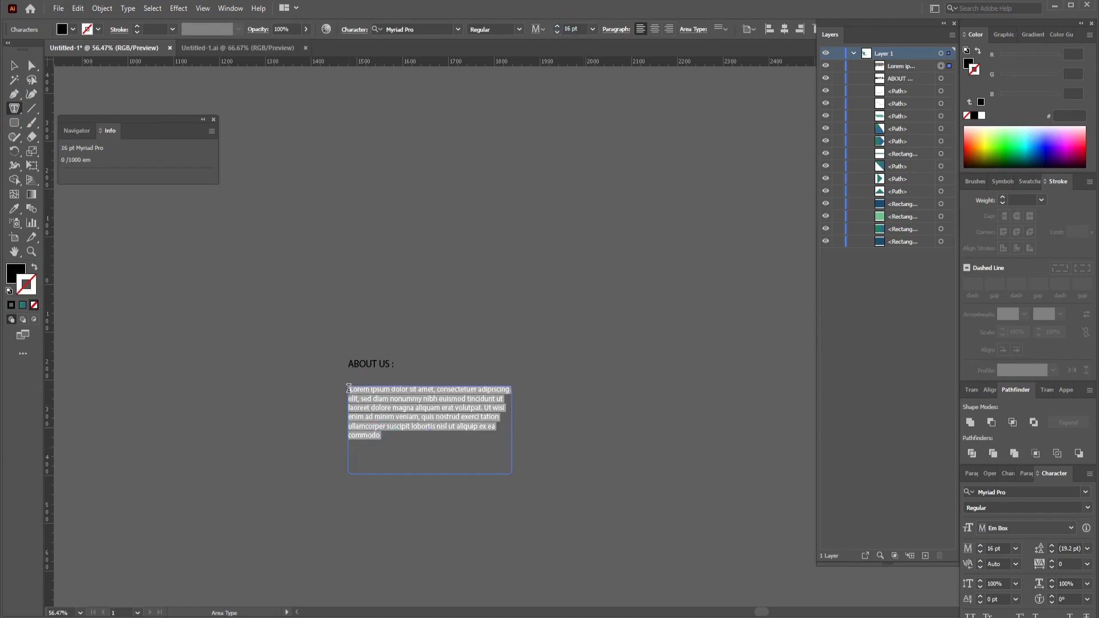
{"action": "left_click", "coordinate": [391, 436]}
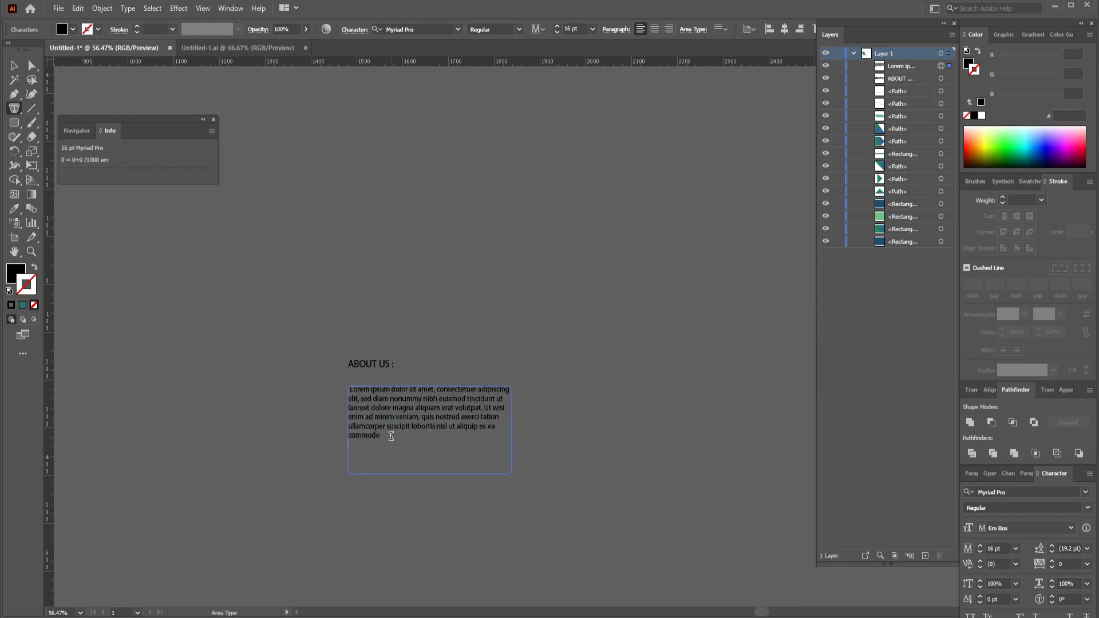
{"action": "key", "text": "ctrl+v"}
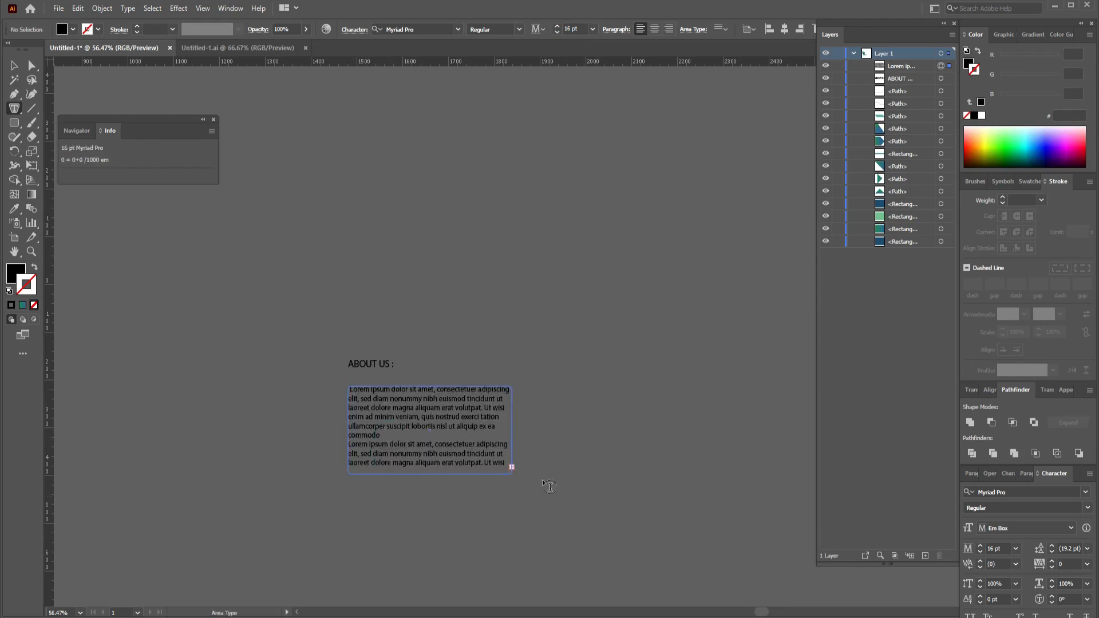
Step: Enlarge the text frame to about 391 by 215 px and center-align its paragraphs
{"action": "left_click", "coordinate": [511, 468]}
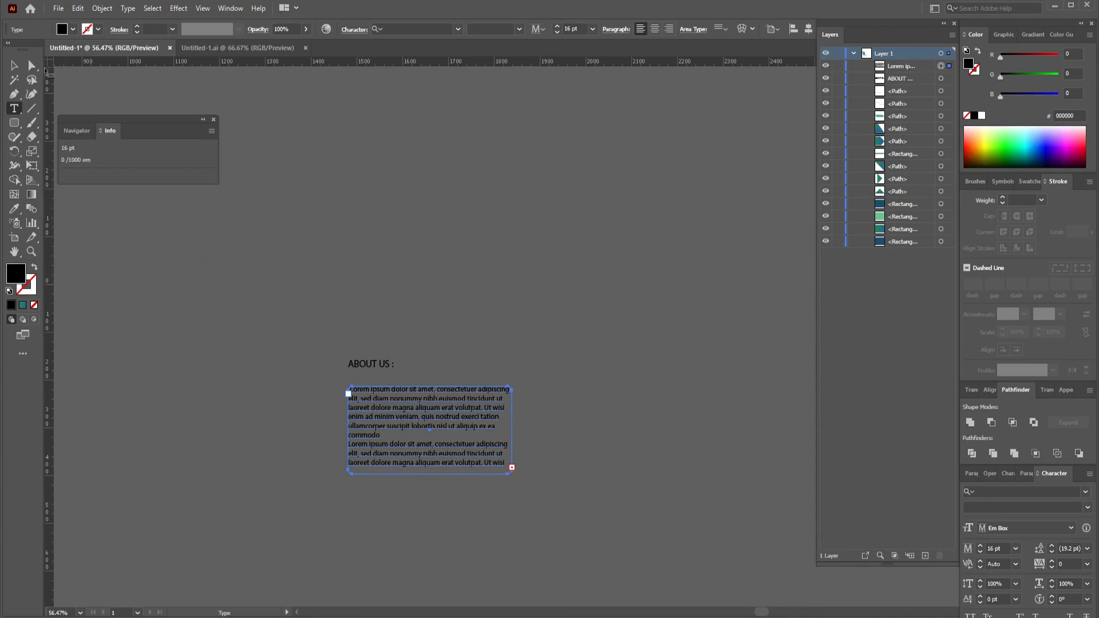
{"action": "left_click", "coordinate": [14, 66]}
{"action": "left_click_drag", "start_coordinate": [344, 475], "coordinate": [341, 481]}
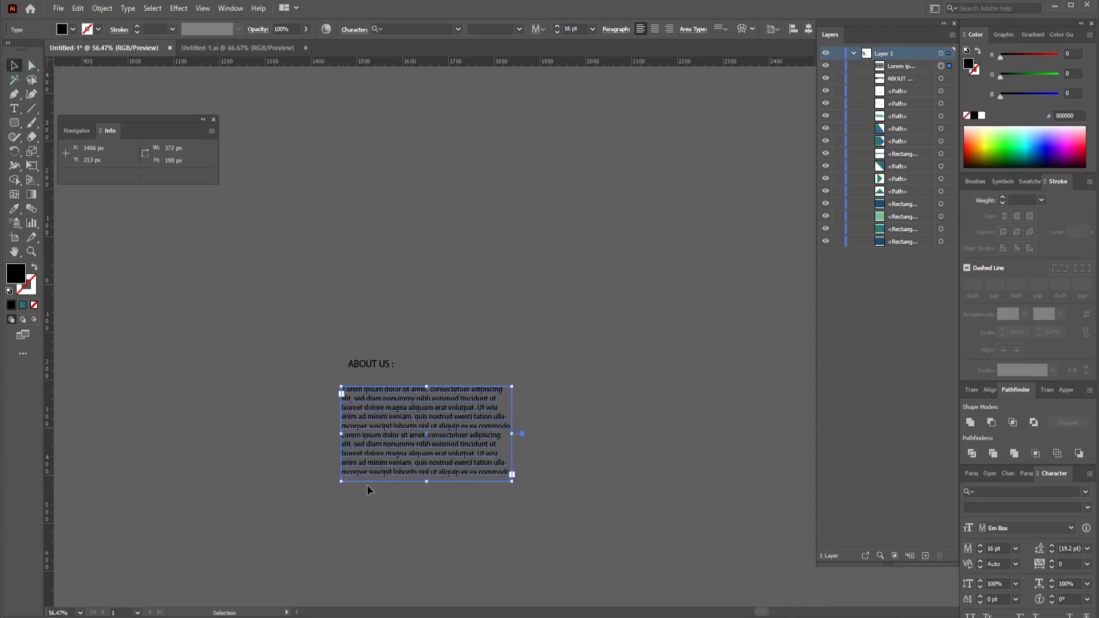
{"action": "left_click_drag", "start_coordinate": [512, 482], "coordinate": [520, 489]}
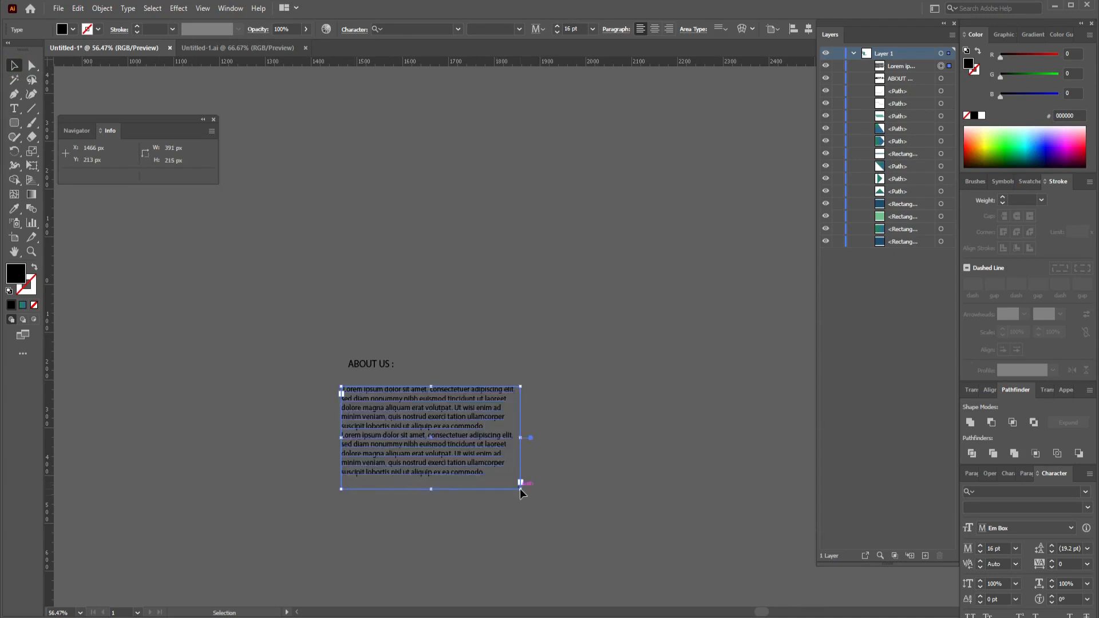
{"action": "left_click", "coordinate": [657, 29]}
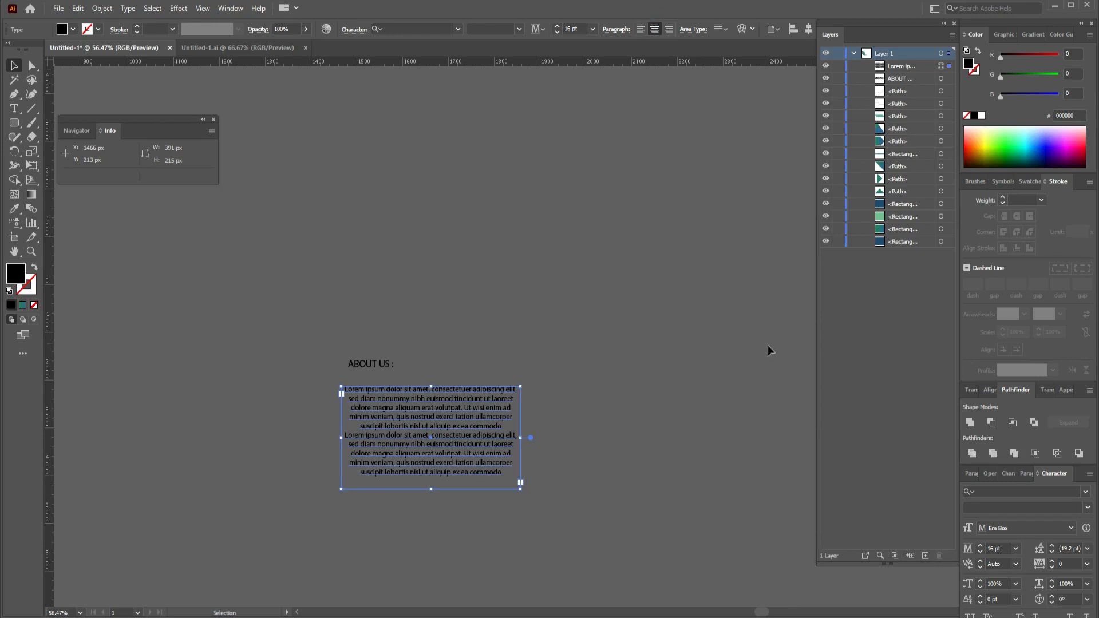
Step: Set the placeholder text's tracking to 10 and right-align it, then move its frame directly beneath the "ABOUT US :" heading
{"action": "left_click", "coordinate": [1087, 564]}
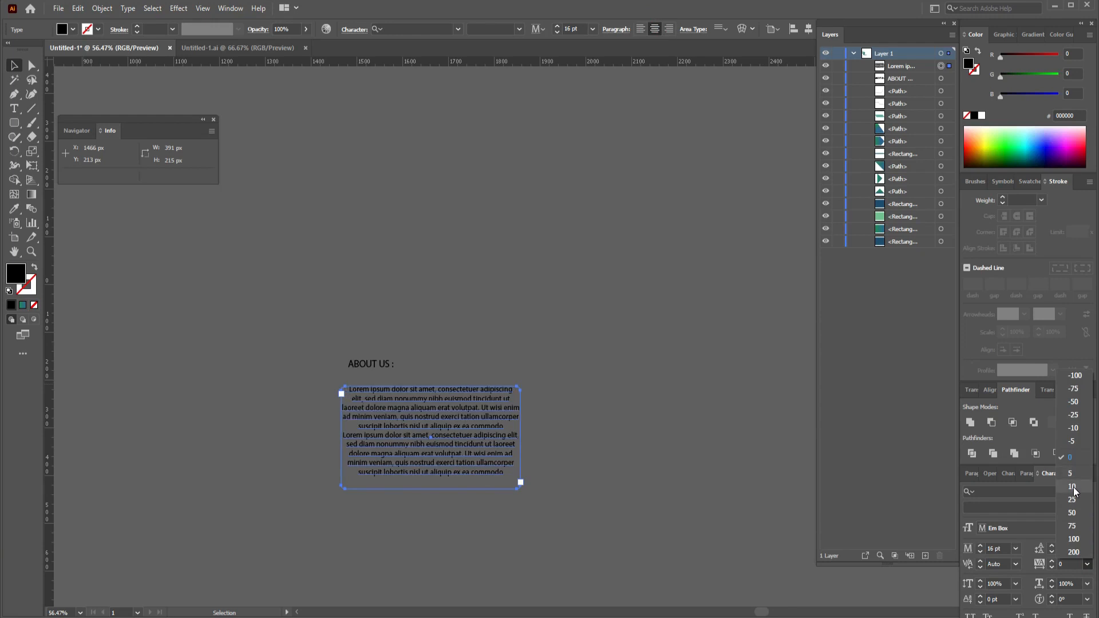
{"action": "left_click", "coordinate": [1073, 488]}
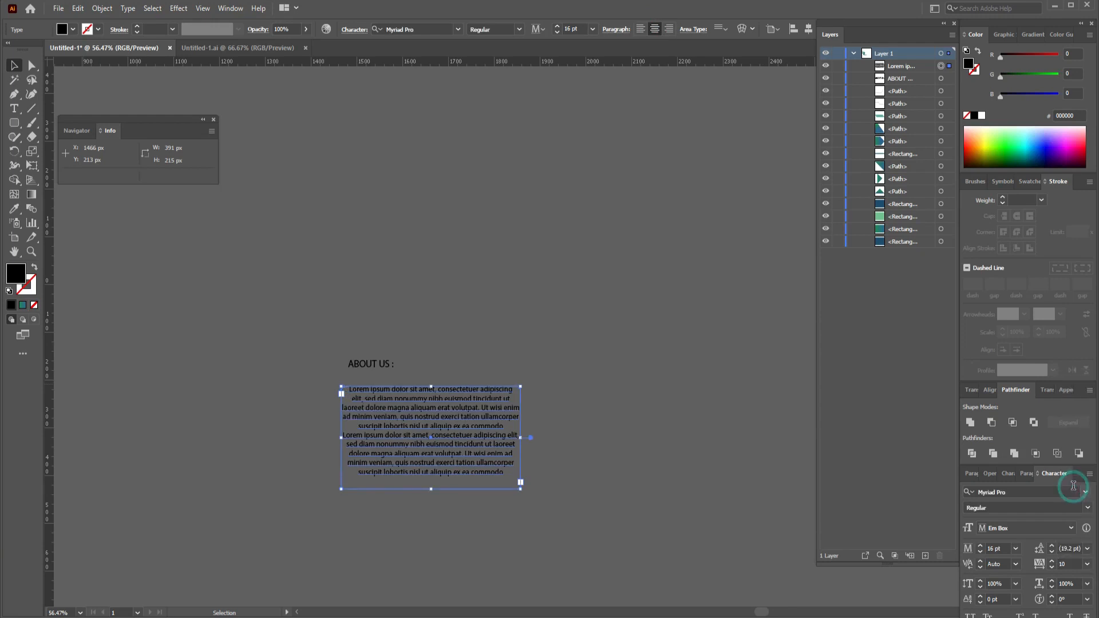
{"action": "left_click", "coordinate": [668, 29]}
{"action": "left_click", "coordinate": [603, 449]}
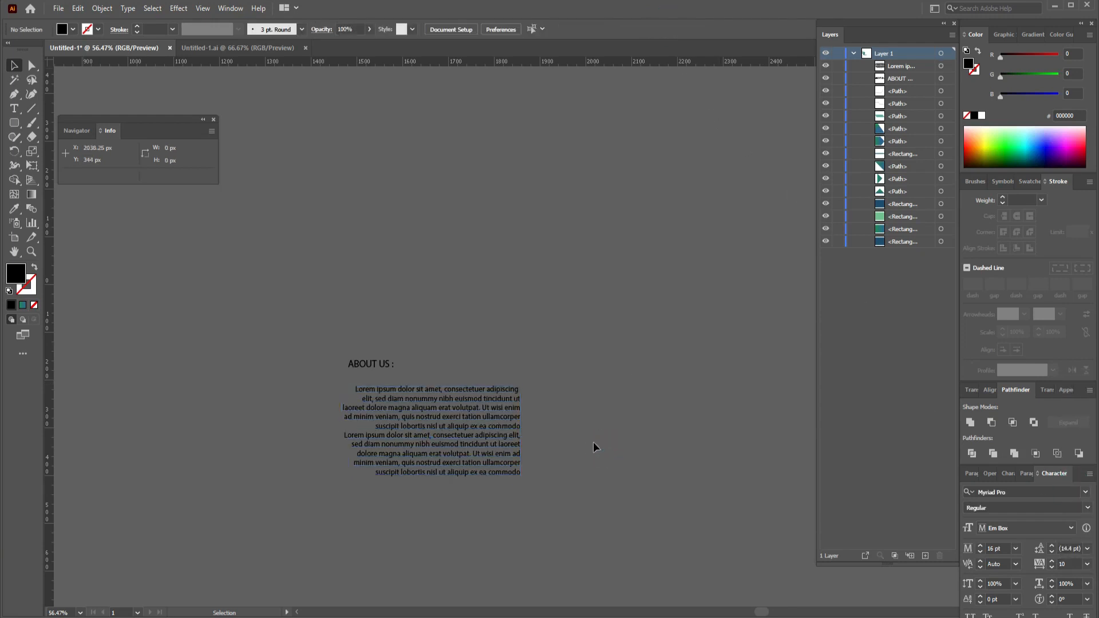
{"action": "left_click_drag", "start_coordinate": [465, 423], "coordinate": [402, 411]}
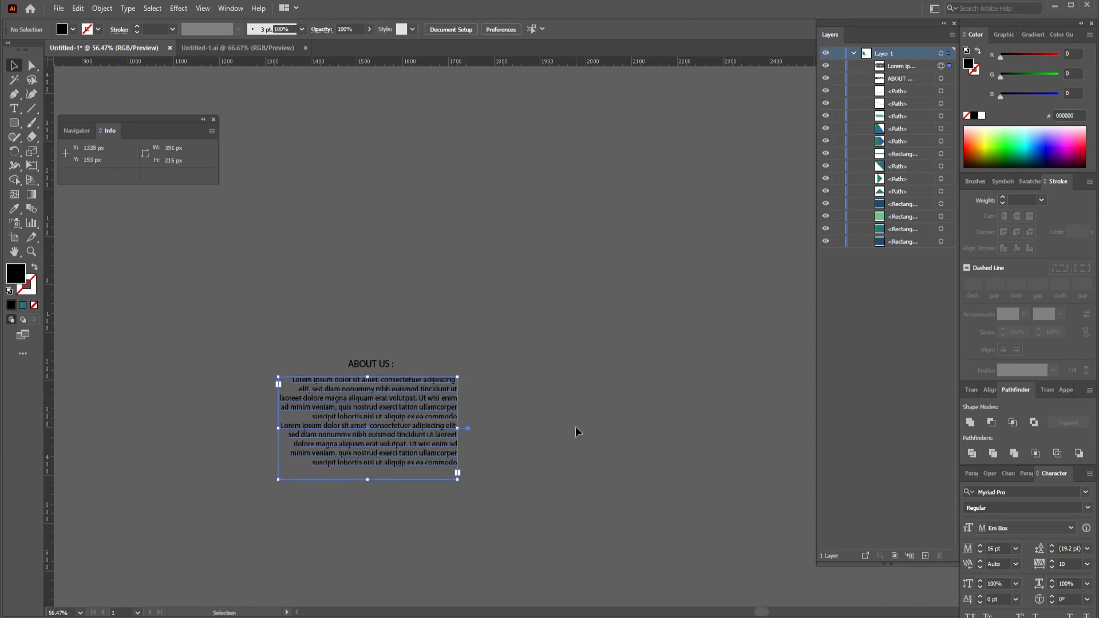
{"action": "scroll", "coordinate": [576, 427], "scroll_direction": "down", "scroll_amount": 1}
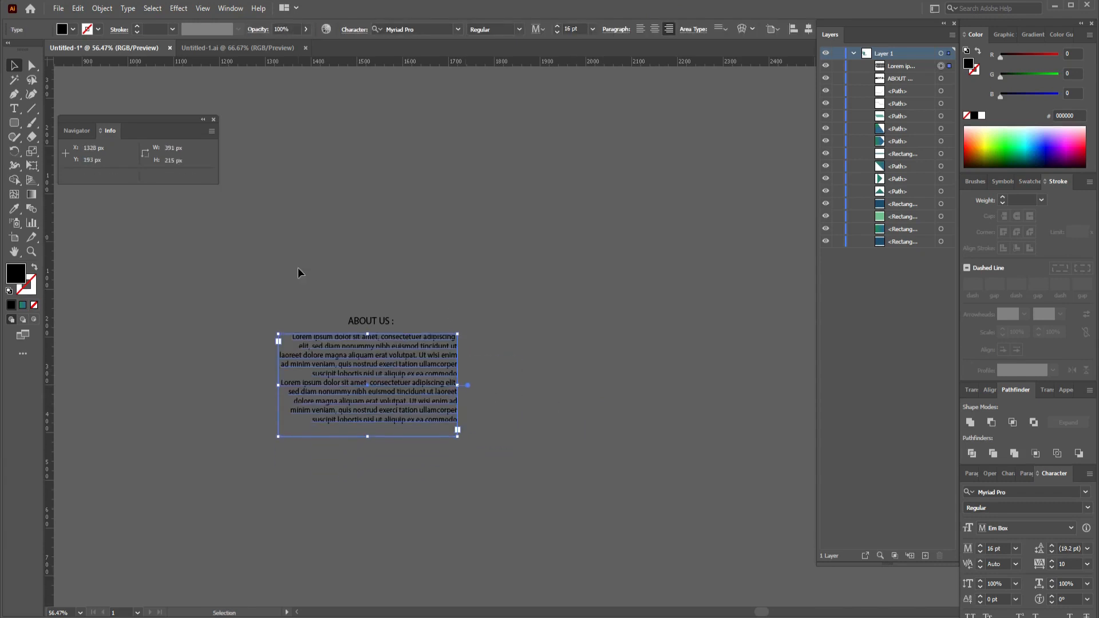
Step: Recolor the "ABOUT US :" heading and the placeholder text with the light green sampled from the palette square beside the artboard
{"action": "left_click_drag", "start_coordinate": [298, 272], "coordinate": [464, 492]}
{"action": "left_click", "coordinate": [73, 30]}
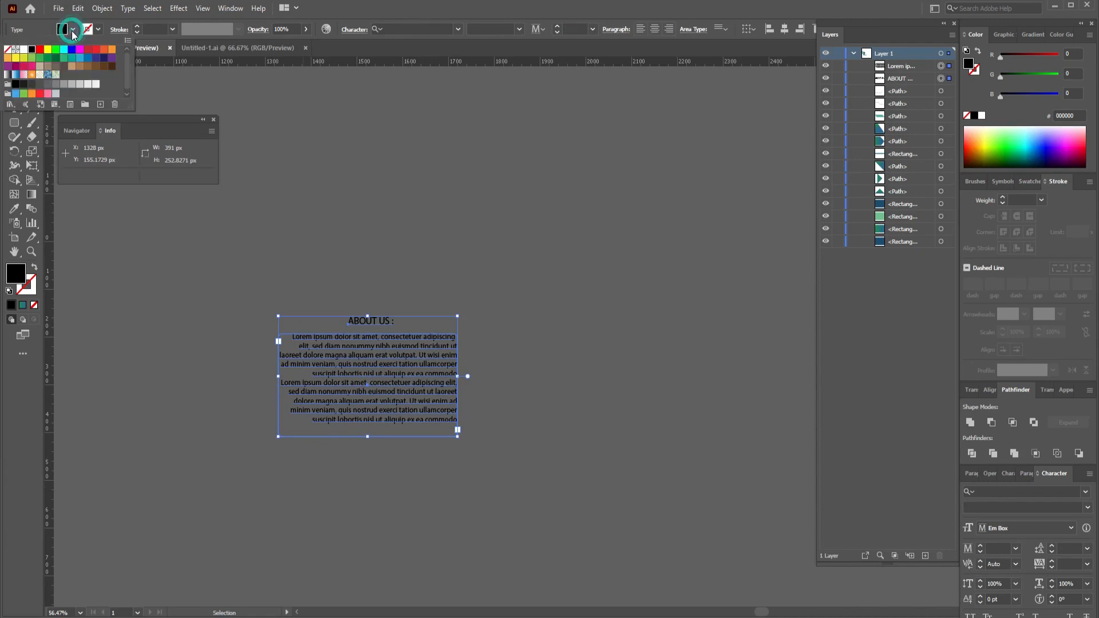
{"action": "left_click", "coordinate": [24, 50]}
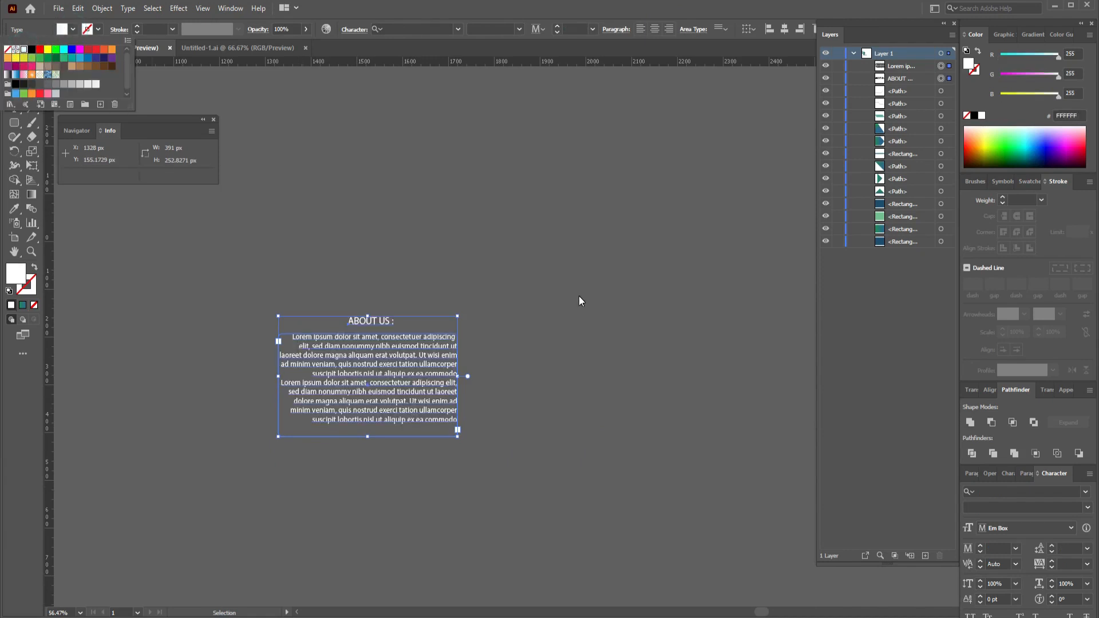
{"action": "scroll", "coordinate": [578, 301], "scroll_direction": "down", "scroll_amount": 4}
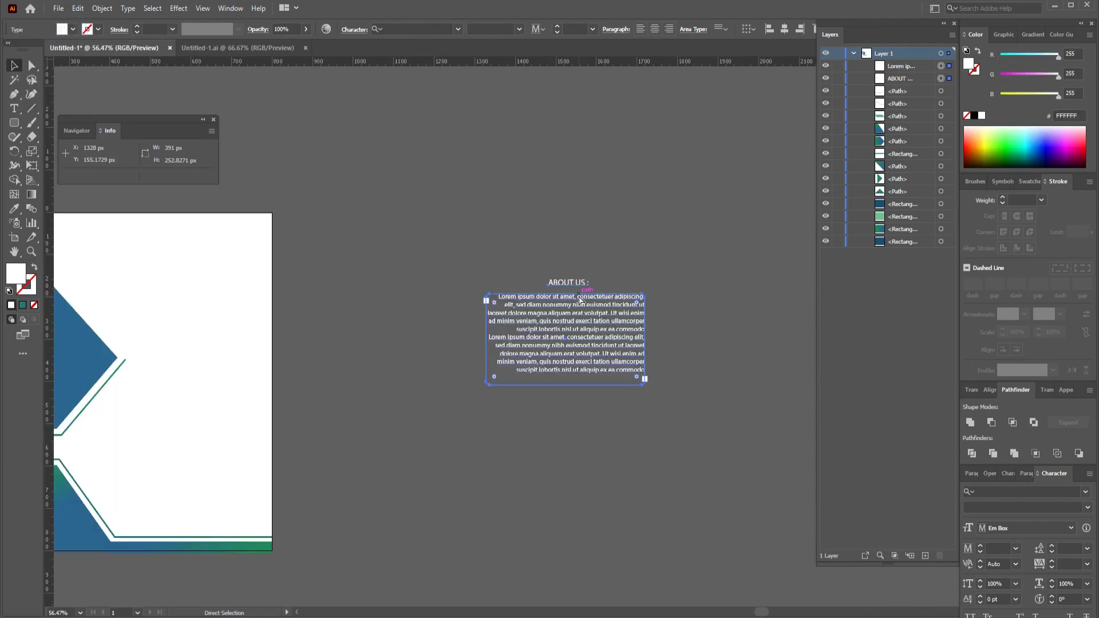
{"action": "key", "text": "i"}
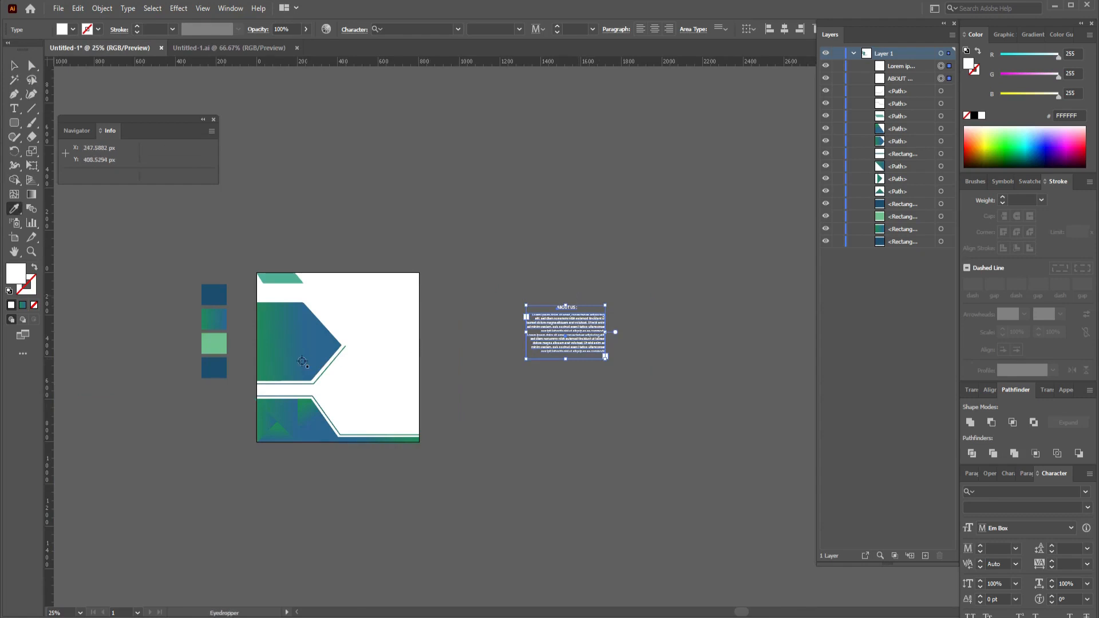
{"action": "left_click", "coordinate": [214, 342]}
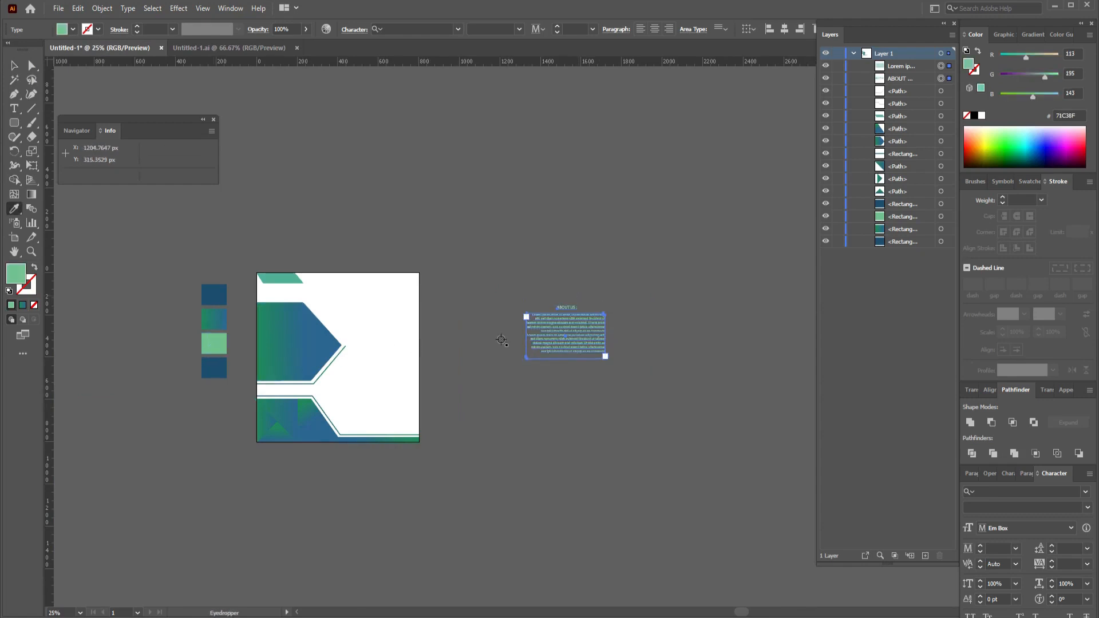
{"action": "key", "text": "v"}
{"action": "scroll", "coordinate": [500, 339], "scroll_direction": "up", "scroll_amount": 5}
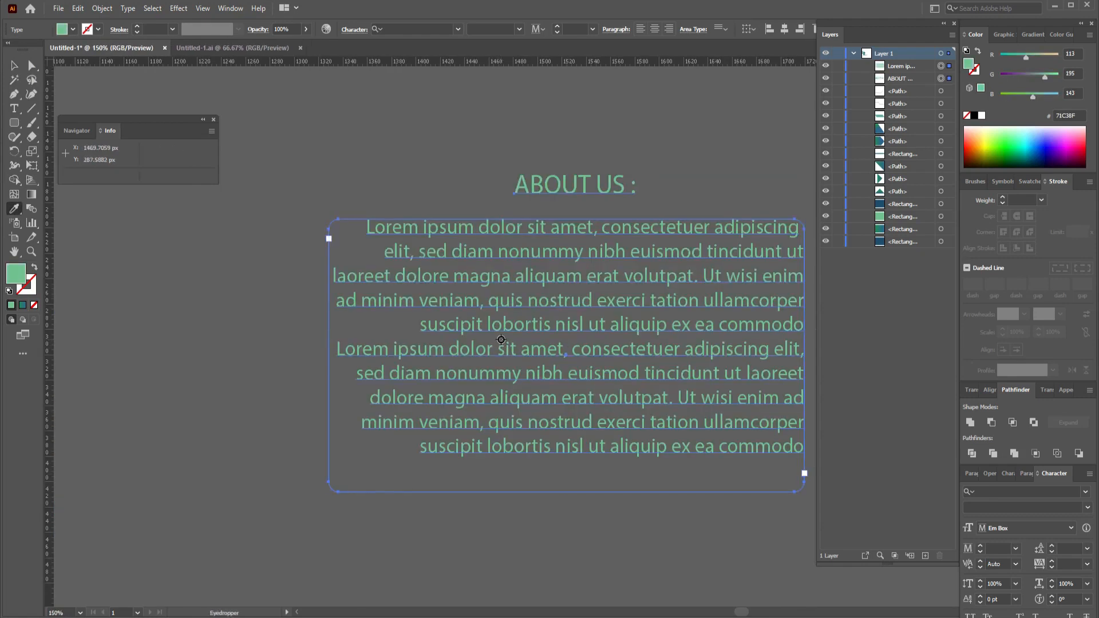
{"action": "left_click_drag", "start_coordinate": [681, 346], "coordinate": [553, 323]}
{"action": "scroll", "coordinate": [553, 324], "scroll_direction": "down", "scroll_amount": 2}
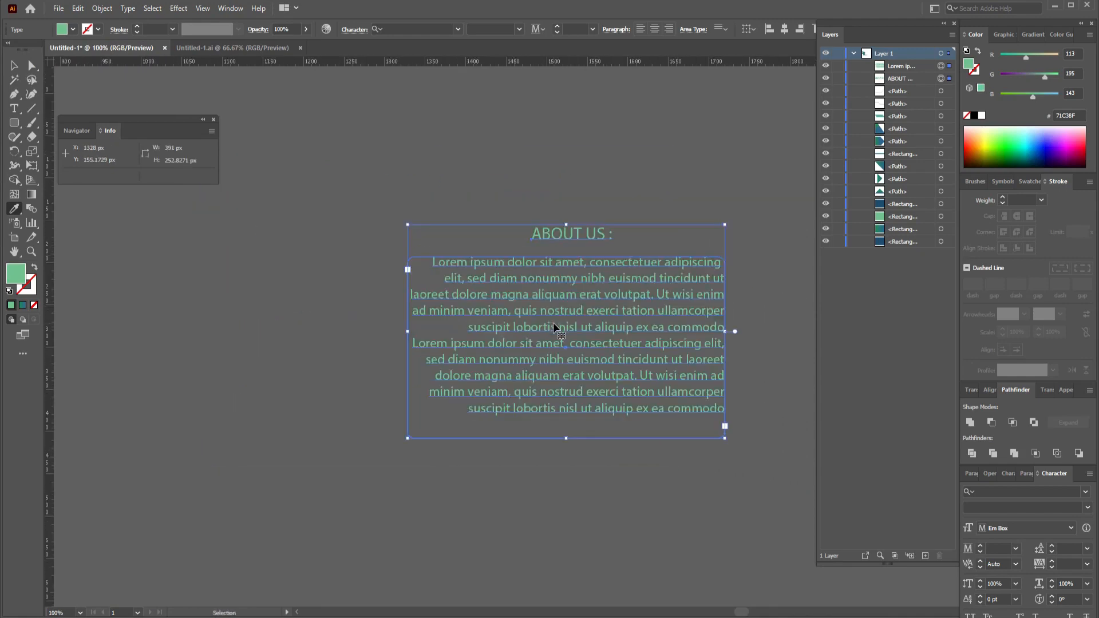
{"action": "left_click_drag", "start_coordinate": [589, 360], "coordinate": [472, 272]}
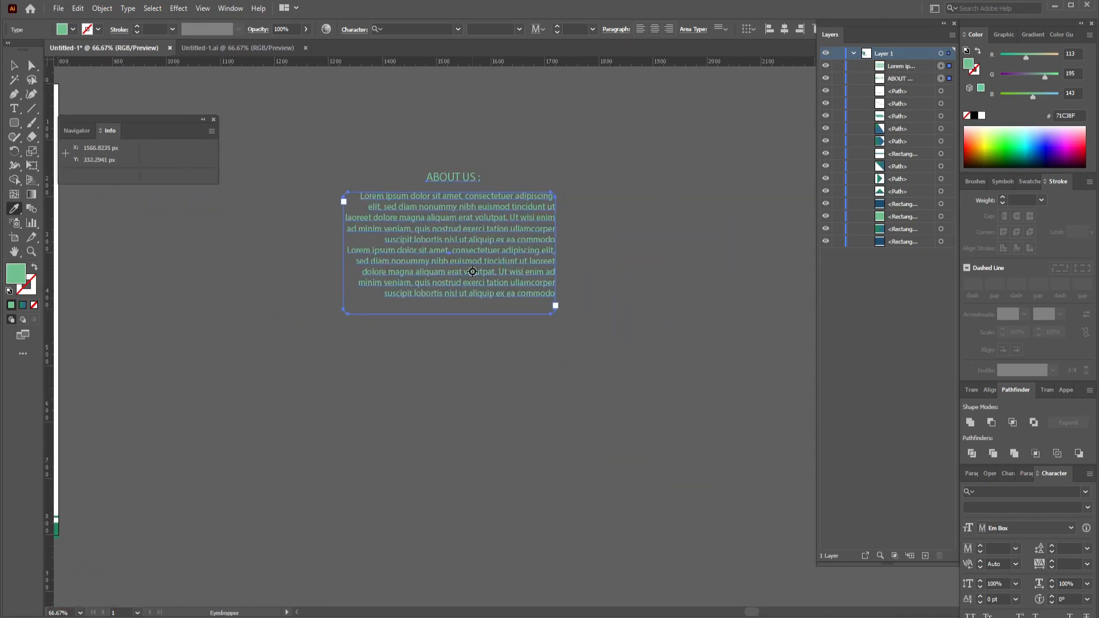
{"action": "key", "text": "v"}
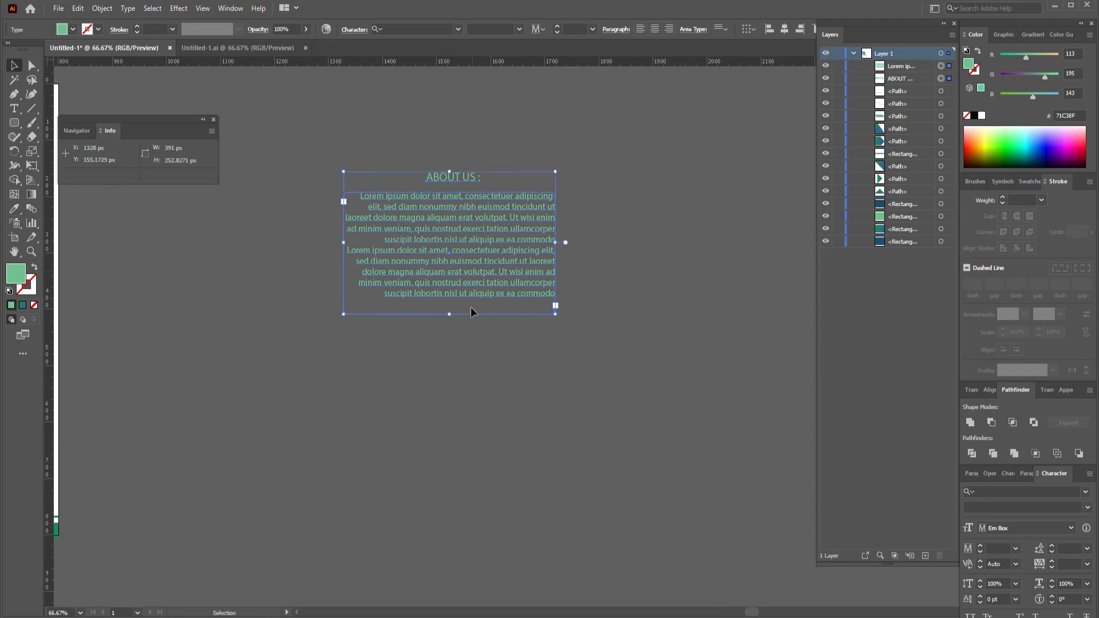
Step: Draw a light green rounded rectangle about 153 by 42 px below the placeholder text
{"action": "left_click", "coordinate": [421, 355]}
{"action": "left_click_drag", "start_coordinate": [14, 122], "coordinate": [46, 139]}
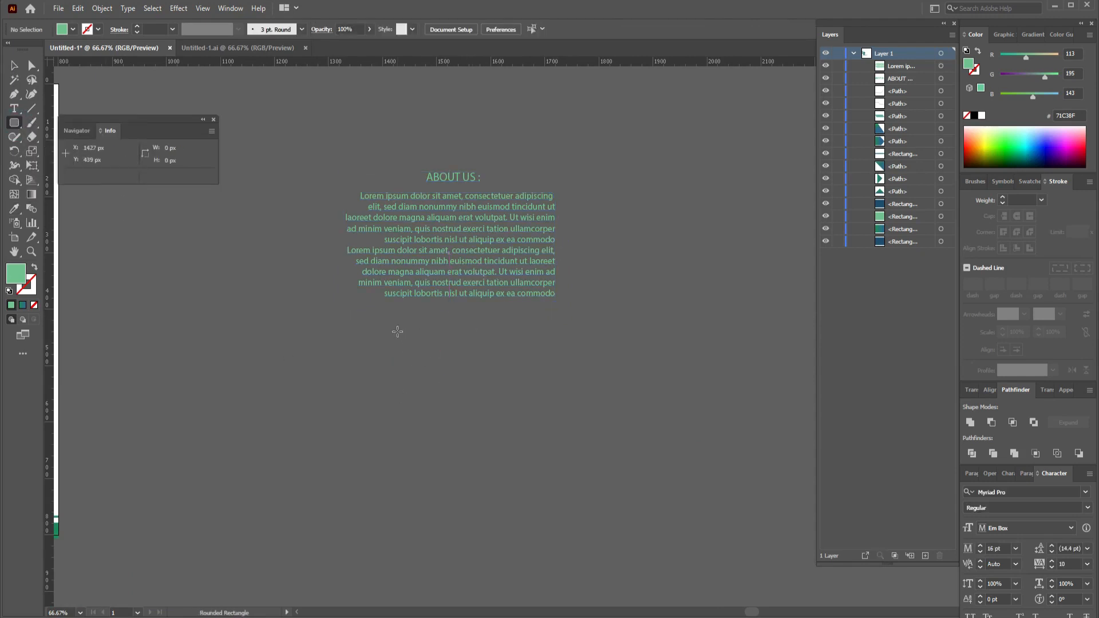
{"action": "left_click_drag", "start_coordinate": [397, 332], "coordinate": [480, 355]}
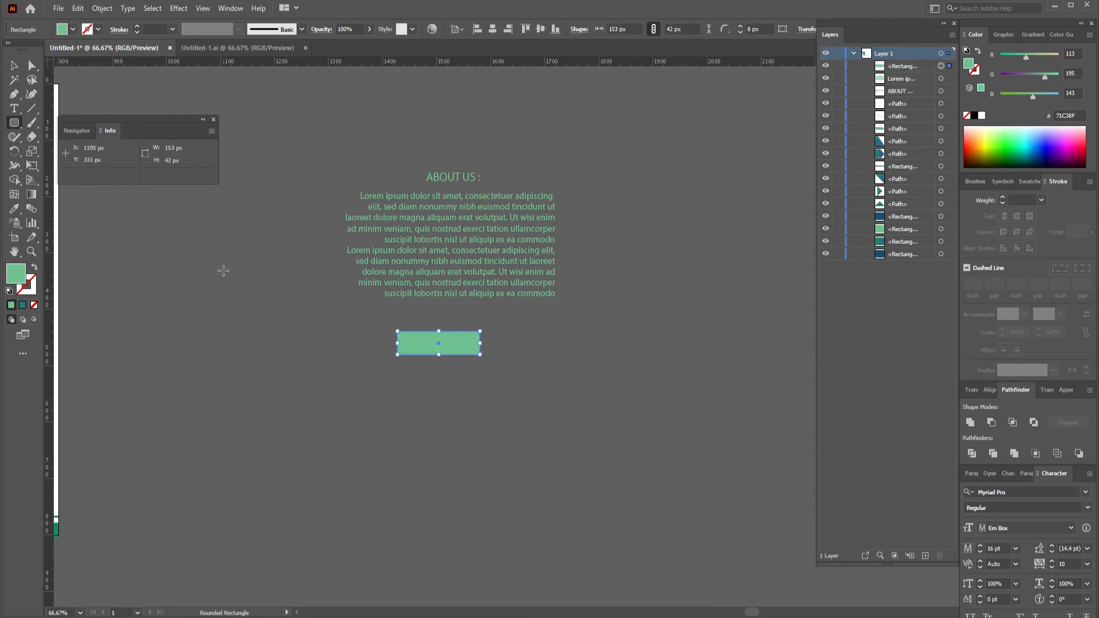
Step: Add the text "GET STARTED" below the green rounded rectangle
{"action": "left_click", "coordinate": [19, 110]}
{"action": "left_click", "coordinate": [399, 400]}
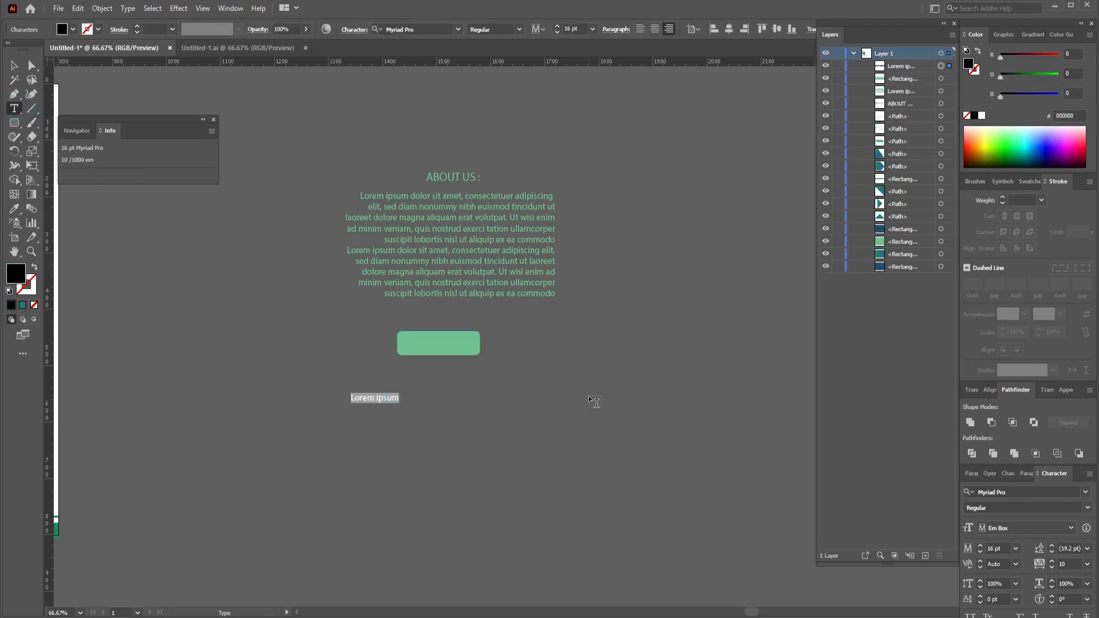
{"action": "type", "text": "GET S"}
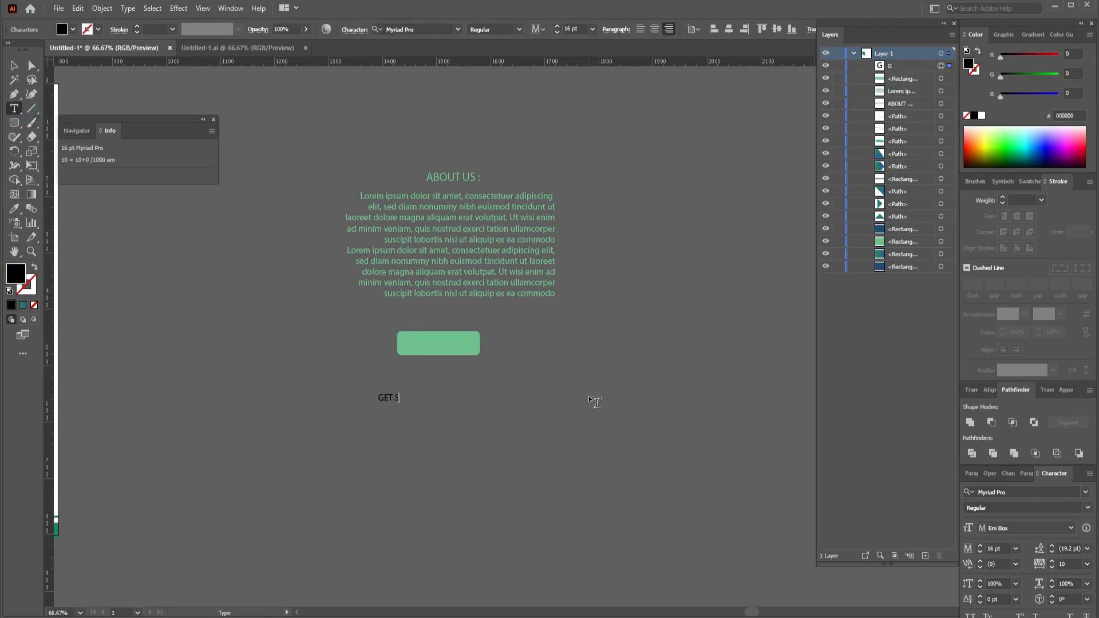
{"action": "type", "text": "TARTED"}
{"action": "left_click", "coordinate": [14, 65]}
Step: Change the "GET STARTED" text's fill to white
{"action": "key", "text": "i"}
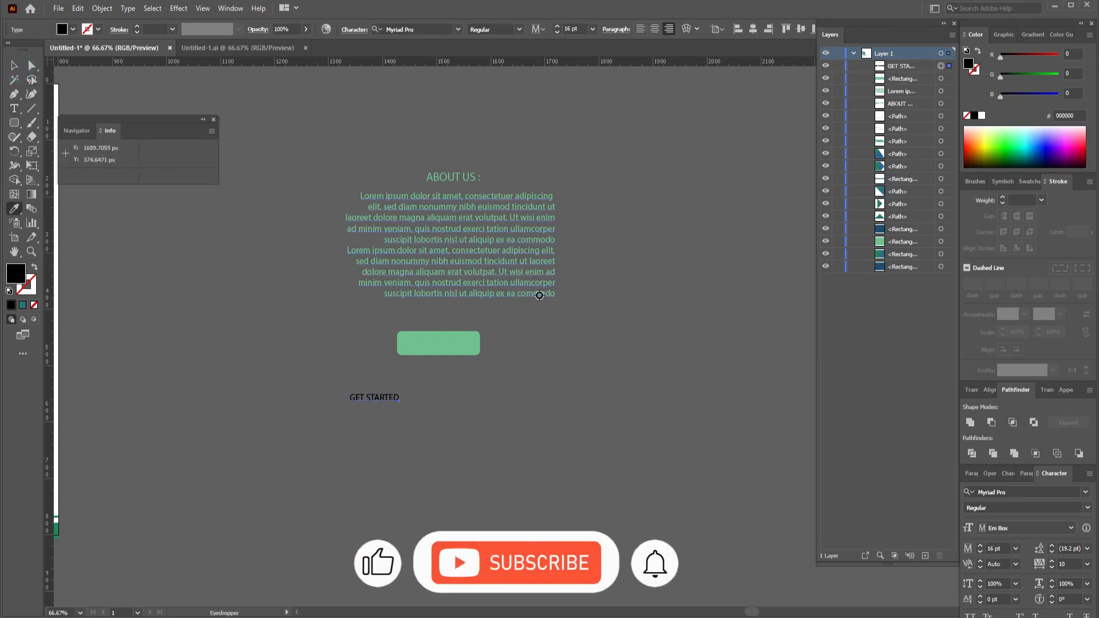
{"action": "left_click", "coordinate": [537, 295]}
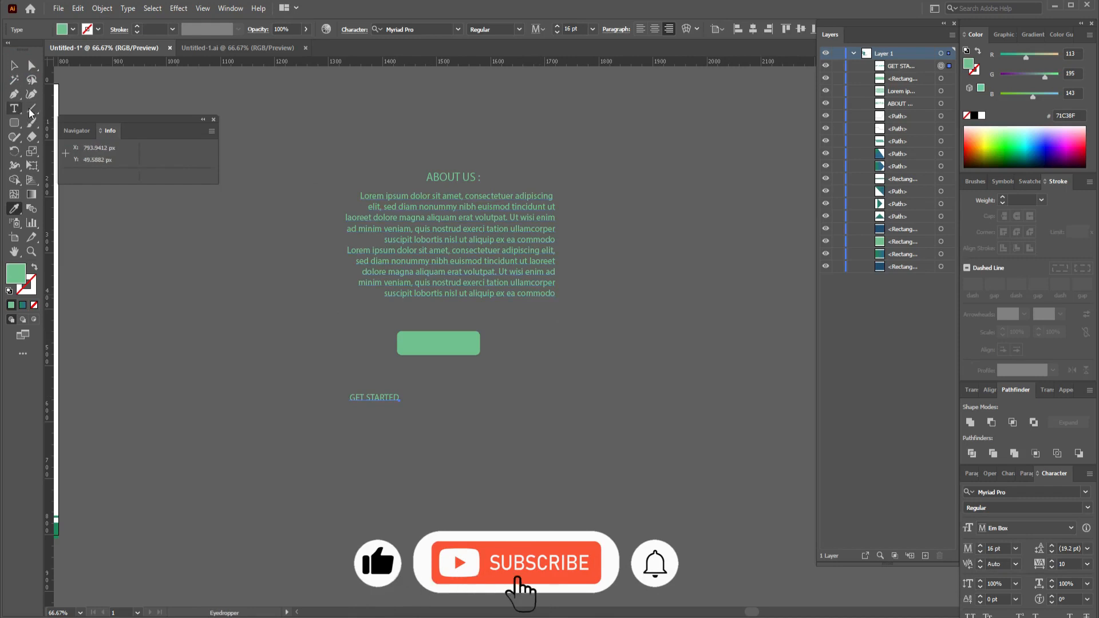
{"action": "left_click", "coordinate": [62, 29]}
{"action": "left_click", "coordinate": [23, 49]}
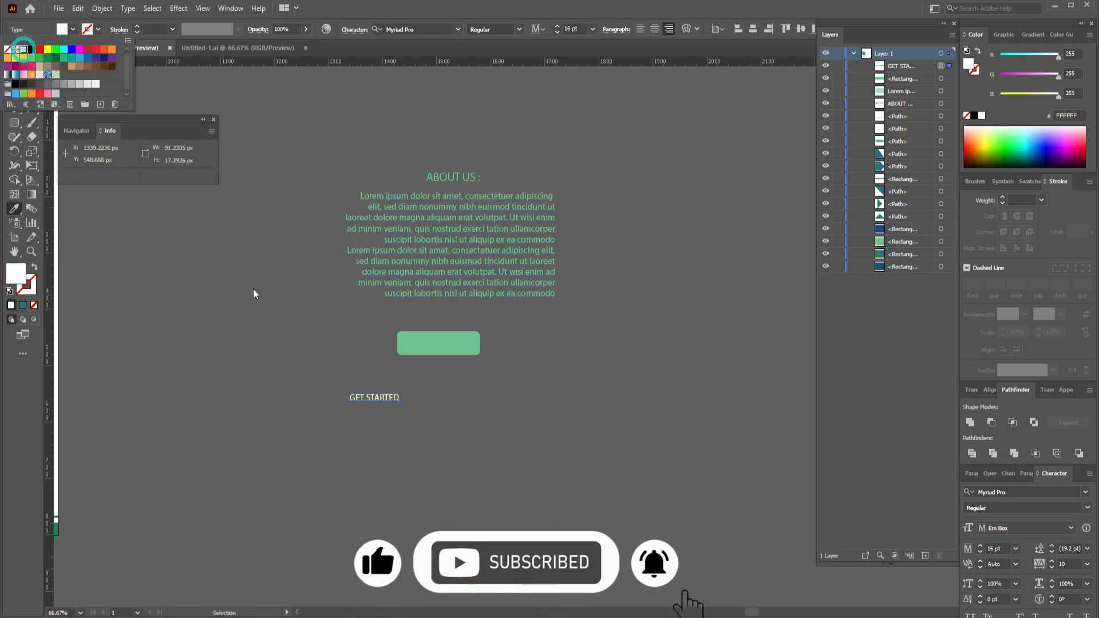
{"action": "left_click", "coordinate": [290, 324]}
{"action": "key", "text": "v"}
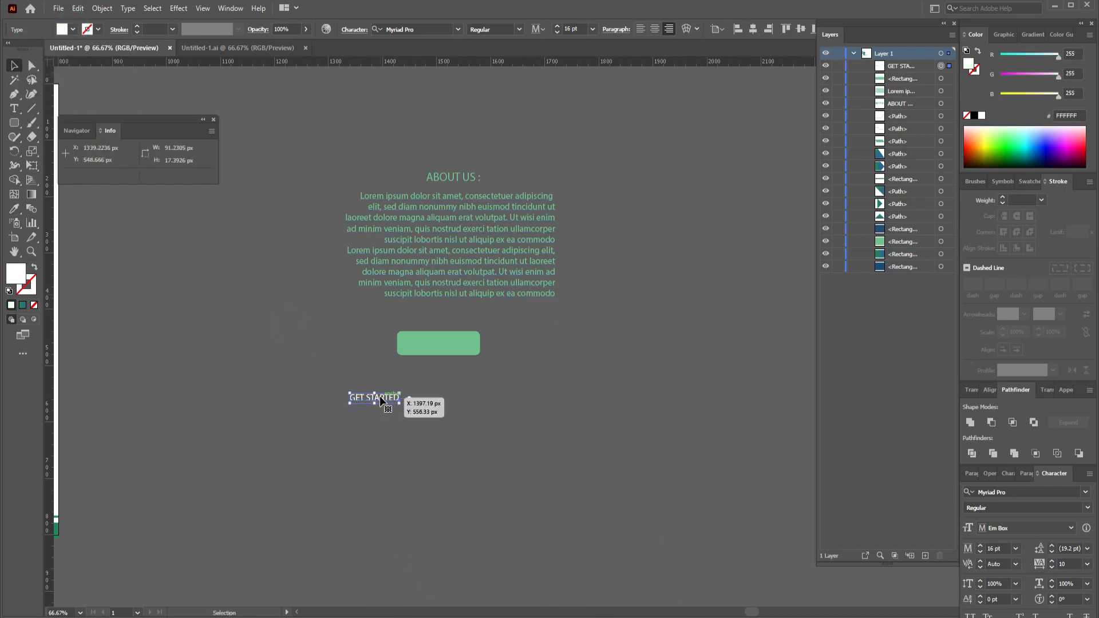
Step: Place the "GET STARTED" text on the green rounded rectangle and set its size to 19 pt
{"action": "left_click_drag", "start_coordinate": [381, 399], "coordinate": [444, 346]}
{"action": "left_click", "coordinate": [558, 27]}
{"action": "left_click", "coordinate": [558, 27]}
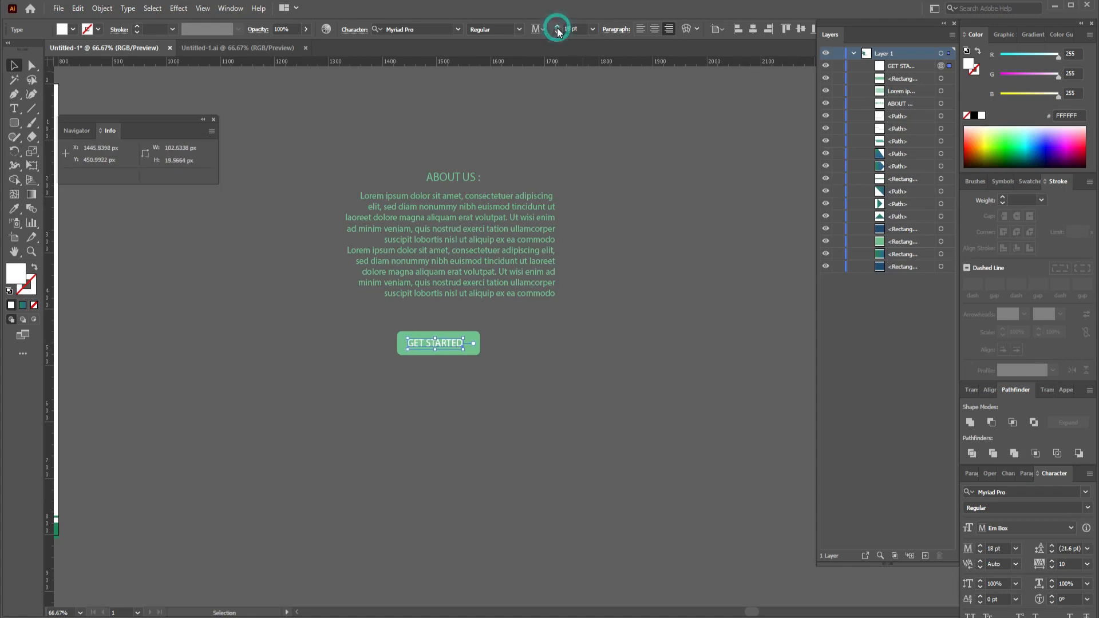
{"action": "left_click", "coordinate": [557, 27]}
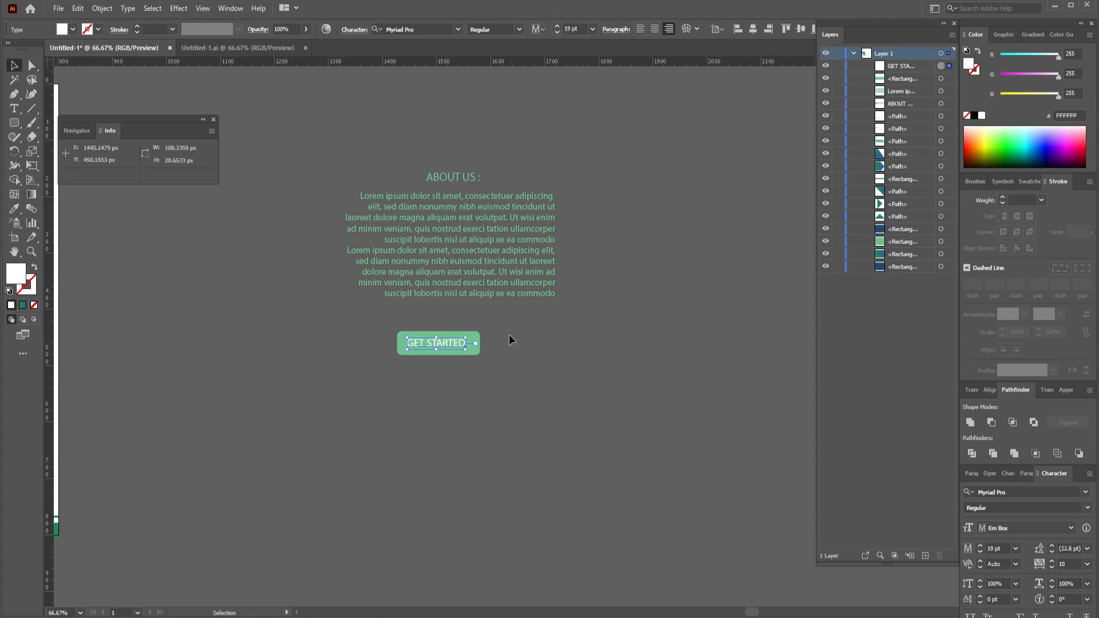
Step: Center the "GET STARTED" text and the rounded rectangle on each other horizontally and vertically
{"action": "left_click_drag", "start_coordinate": [510, 335], "coordinate": [439, 344]}
{"action": "right_click", "coordinate": [447, 344]}
{"action": "left_click", "coordinate": [555, 335]}
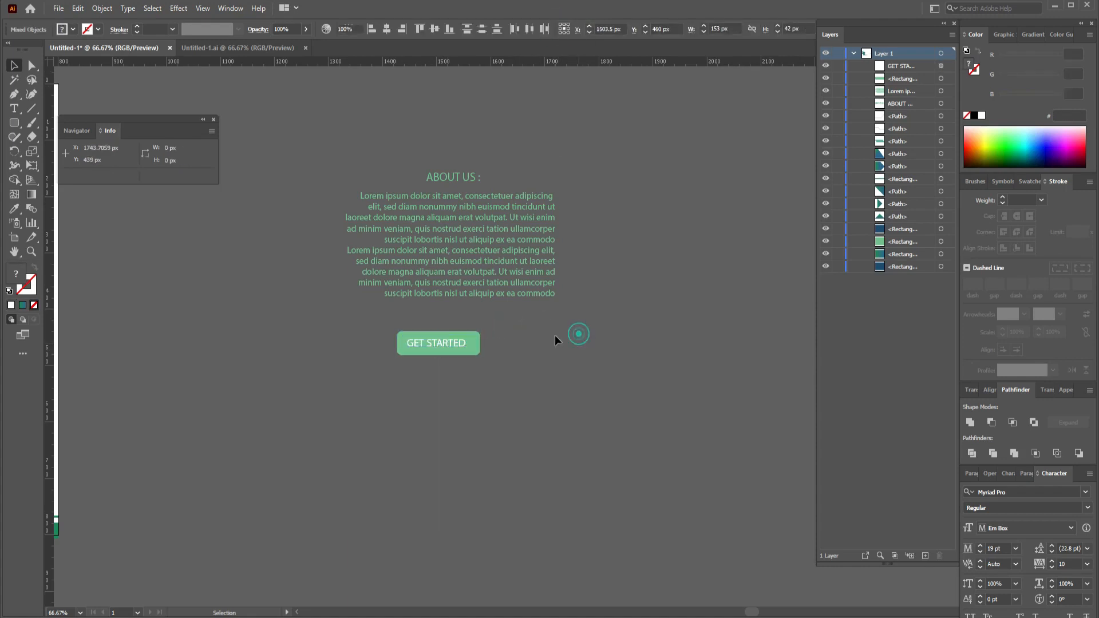
{"action": "left_click", "coordinate": [386, 29]}
{"action": "left_click", "coordinate": [435, 30]}
{"action": "left_click", "coordinate": [571, 365]}
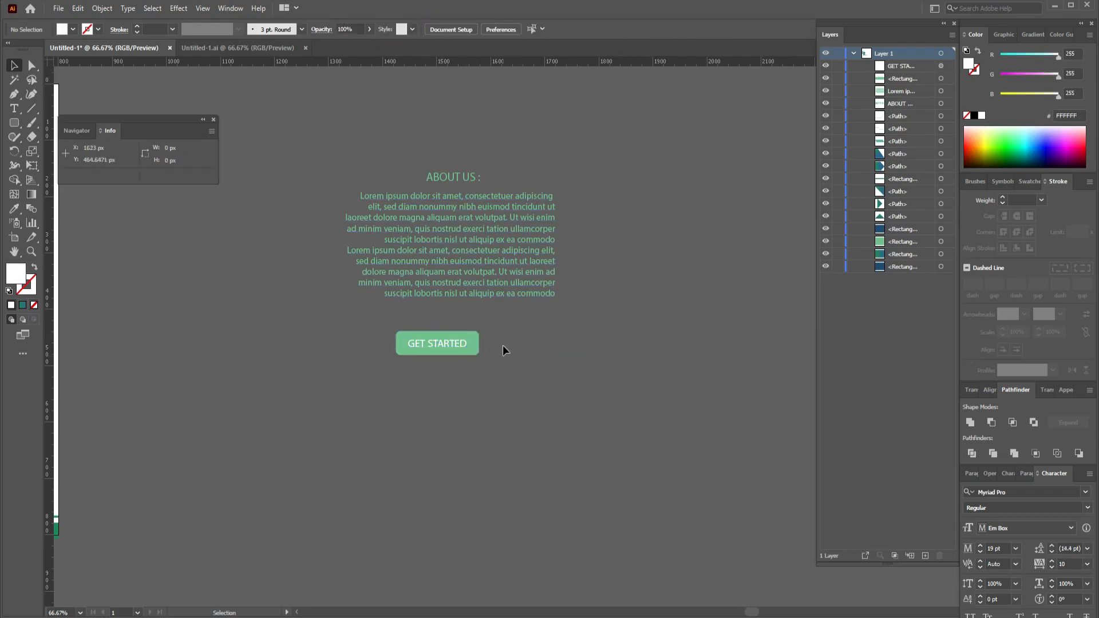
Step: Group the "GET STARTED" text with its rounded rectangle
{"action": "left_click", "coordinate": [448, 352]}
{"action": "left_click", "coordinate": [462, 343], "text": "shift"}
{"action": "right_click", "coordinate": [463, 344]}
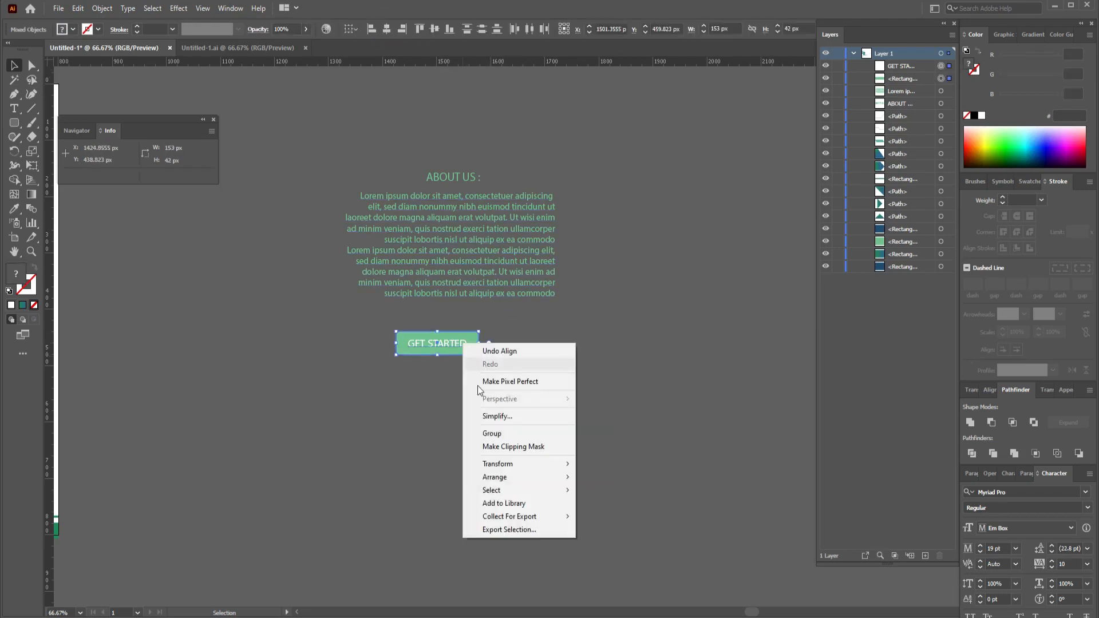
{"action": "left_click", "coordinate": [490, 433]}
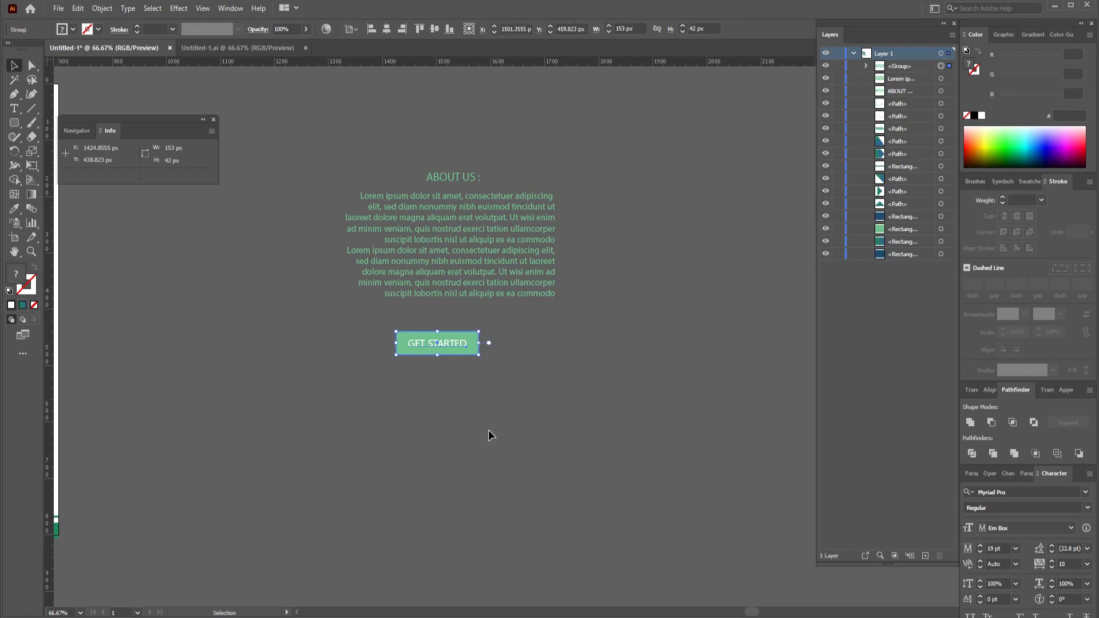
{"action": "left_click", "coordinate": [564, 382]}
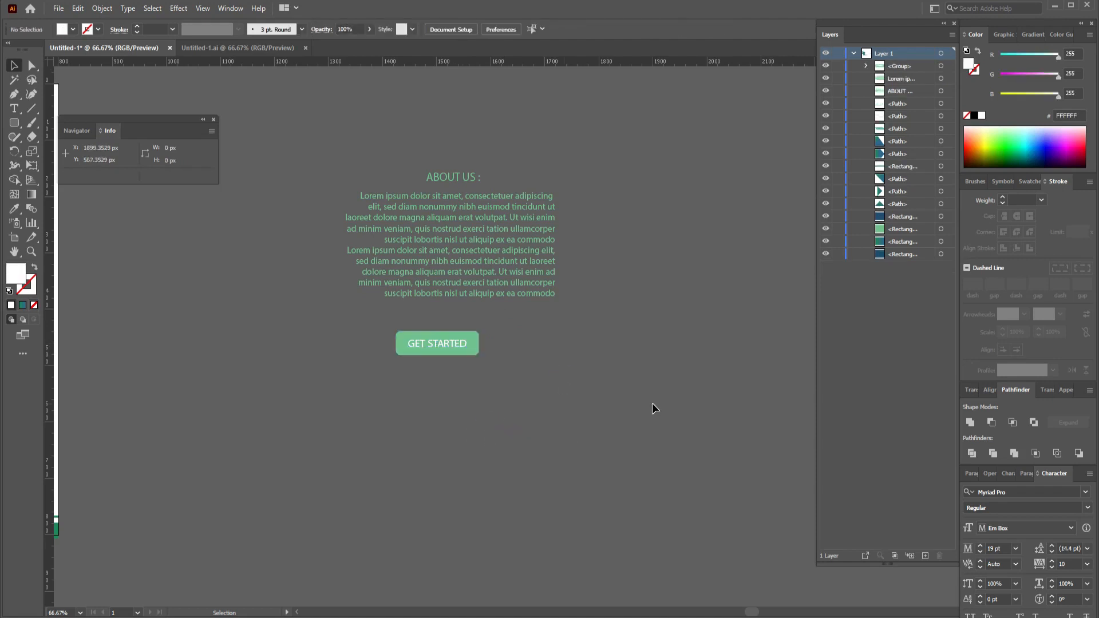
Step: Transfer the heading, placeholder text and "GET STARTED" button onto the artboard, beside the large arrow shape
{"action": "left_click_drag", "start_coordinate": [358, 149], "coordinate": [569, 422]}
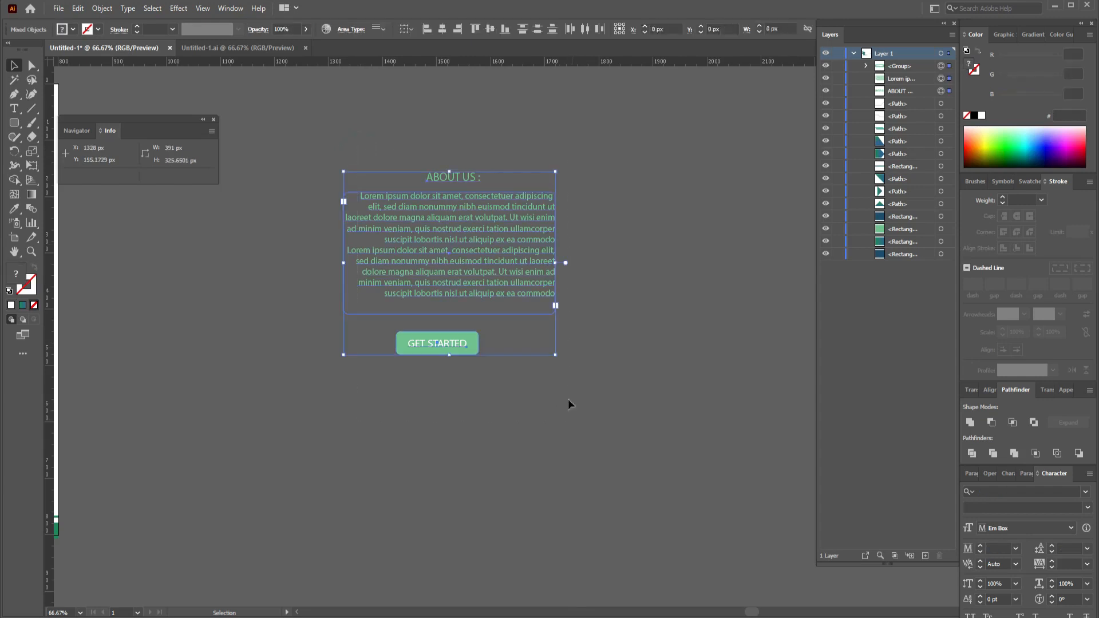
{"action": "left_click_drag", "start_coordinate": [476, 250], "coordinate": [203, 356]}
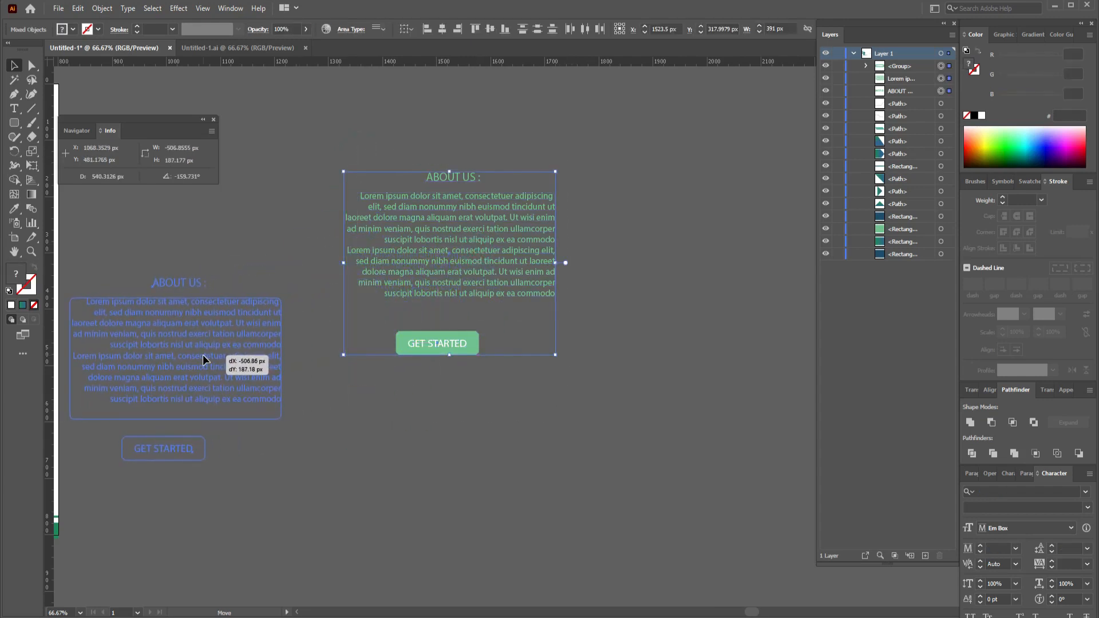
{"action": "left_click_drag", "start_coordinate": [351, 348], "coordinate": [442, 341]}
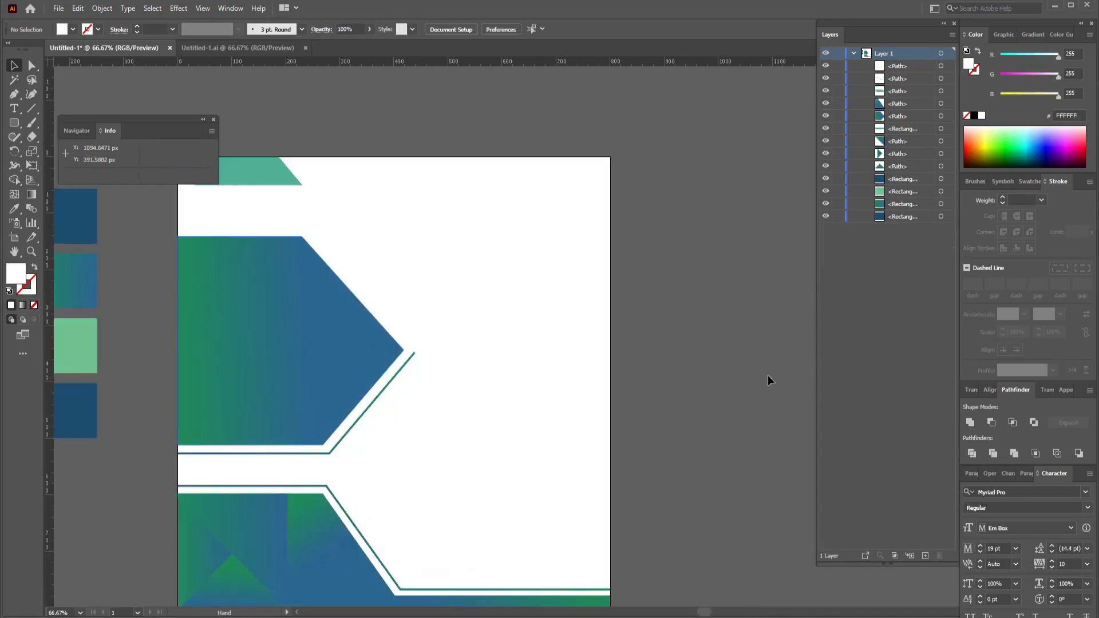
{"action": "key", "text": "ctrl+v"}
{"action": "left_click_drag", "start_coordinate": [585, 317], "coordinate": [513, 429]}
{"action": "left_click", "coordinate": [683, 426]}
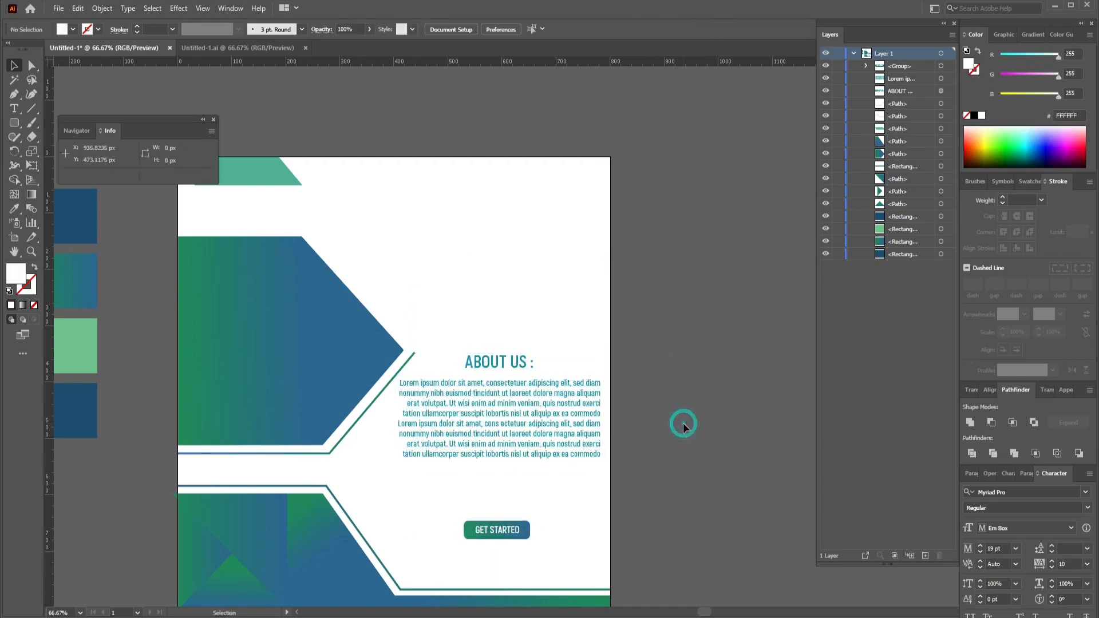
{"action": "left_click", "coordinate": [528, 526]}
{"action": "left_click_drag", "start_coordinate": [559, 509], "coordinate": [657, 398]}
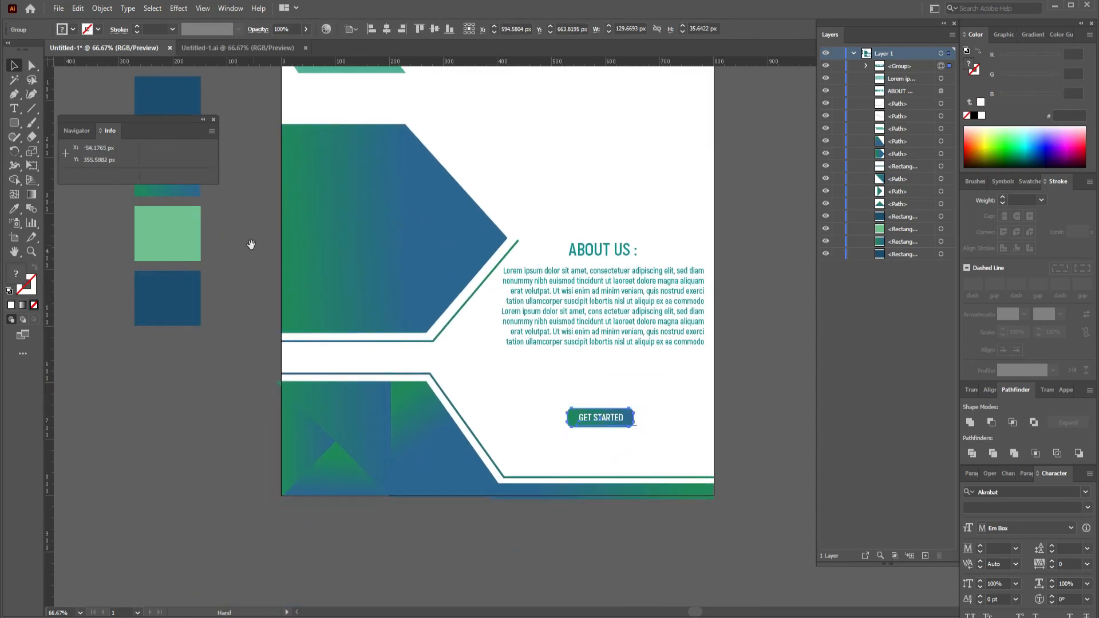
{"action": "left_click_drag", "start_coordinate": [248, 252], "coordinate": [252, 421]}
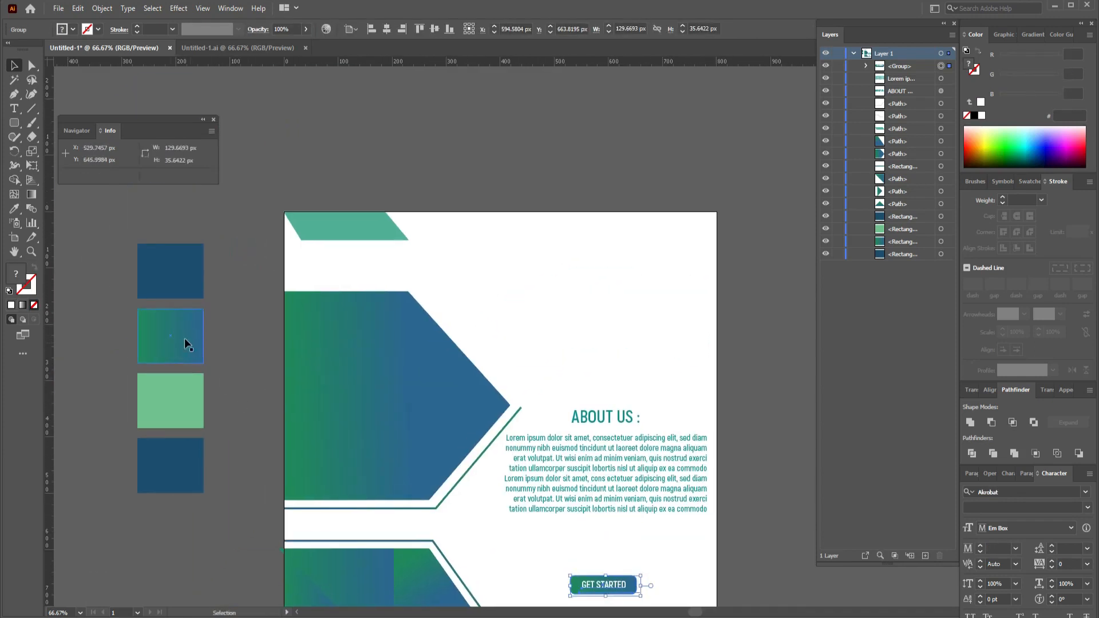
{"action": "left_click_drag", "start_coordinate": [227, 398], "coordinate": [226, 295]}
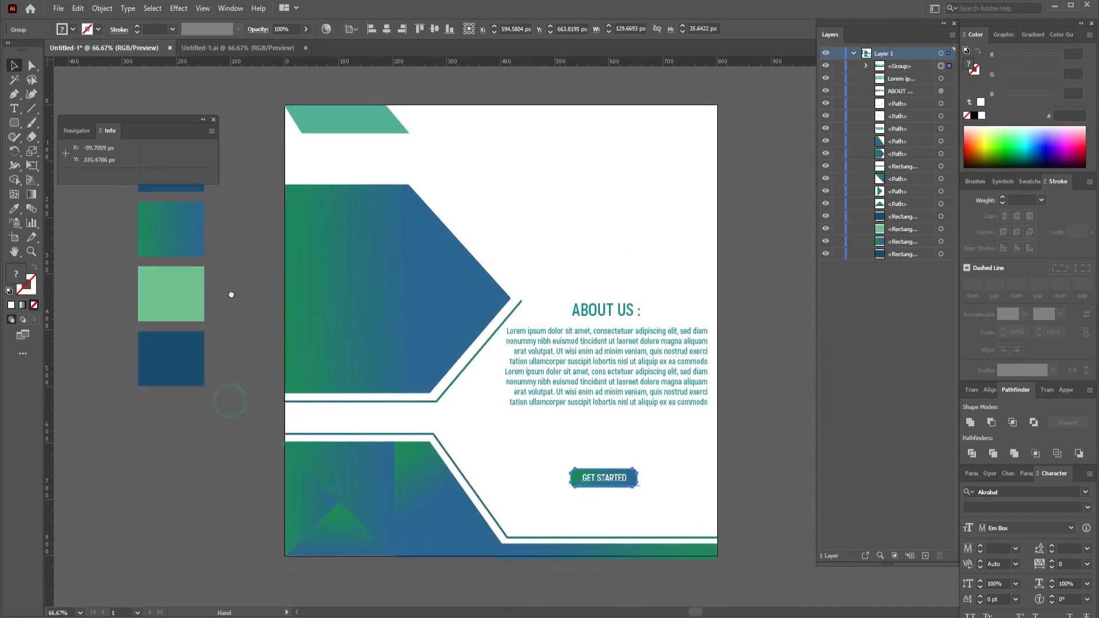
{"action": "left_click", "coordinate": [716, 369]}
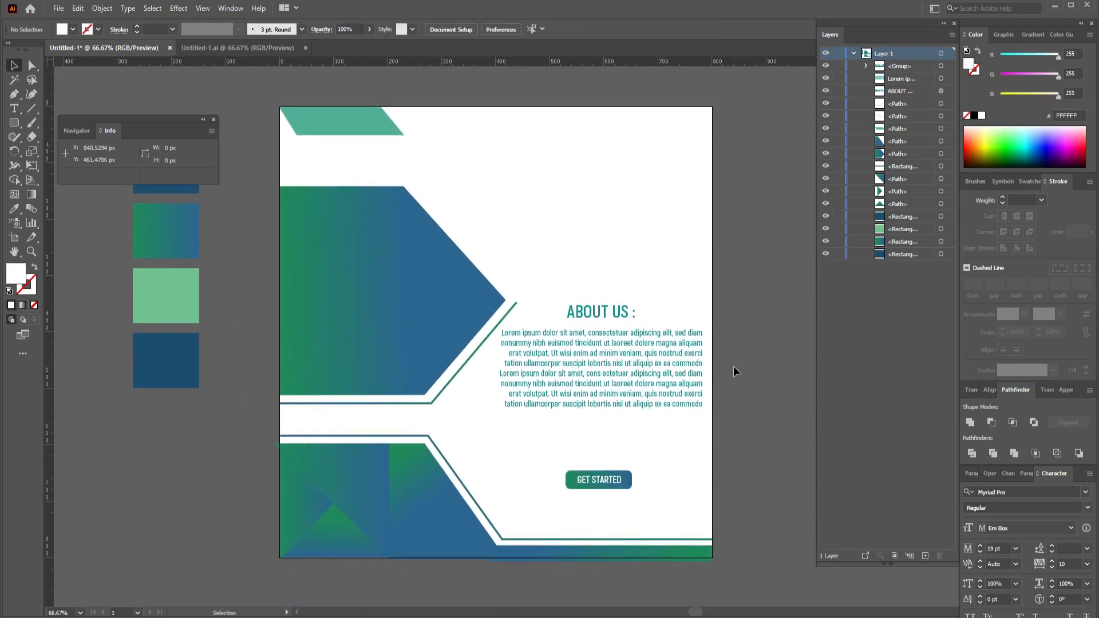
Step: Paste the "ABOUT US :" block with its phone and website lines and "GET STARTED" button onto the empty canvas away from the artboard
{"action": "left_click_drag", "start_coordinate": [733, 365], "coordinate": [284, 371]}
{"action": "key", "text": "ctrl+v"}
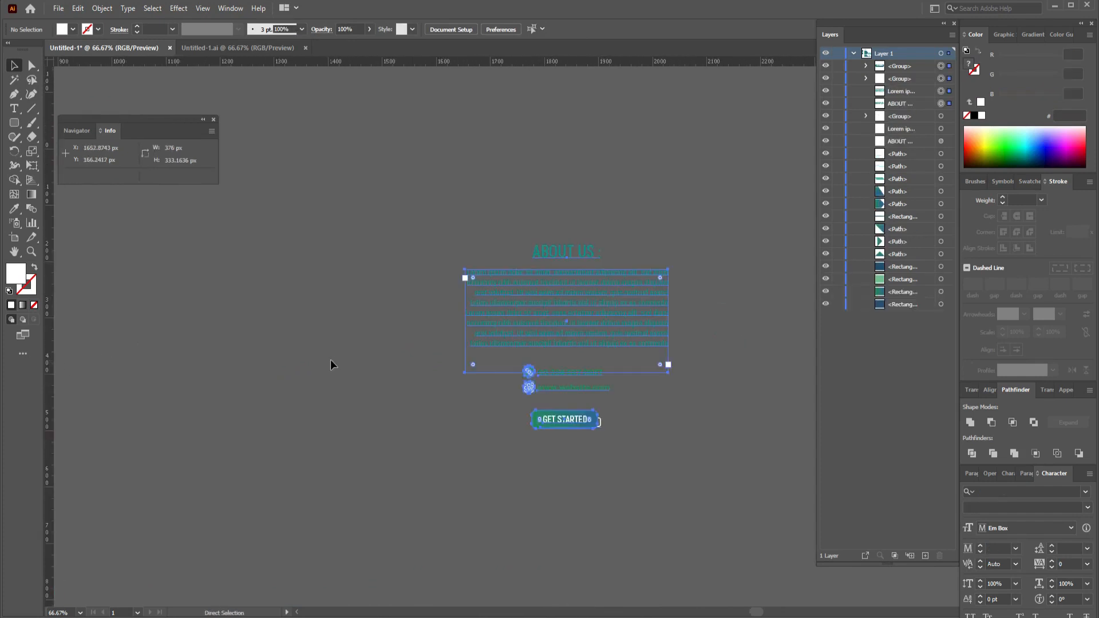
{"action": "left_click", "coordinate": [447, 386]}
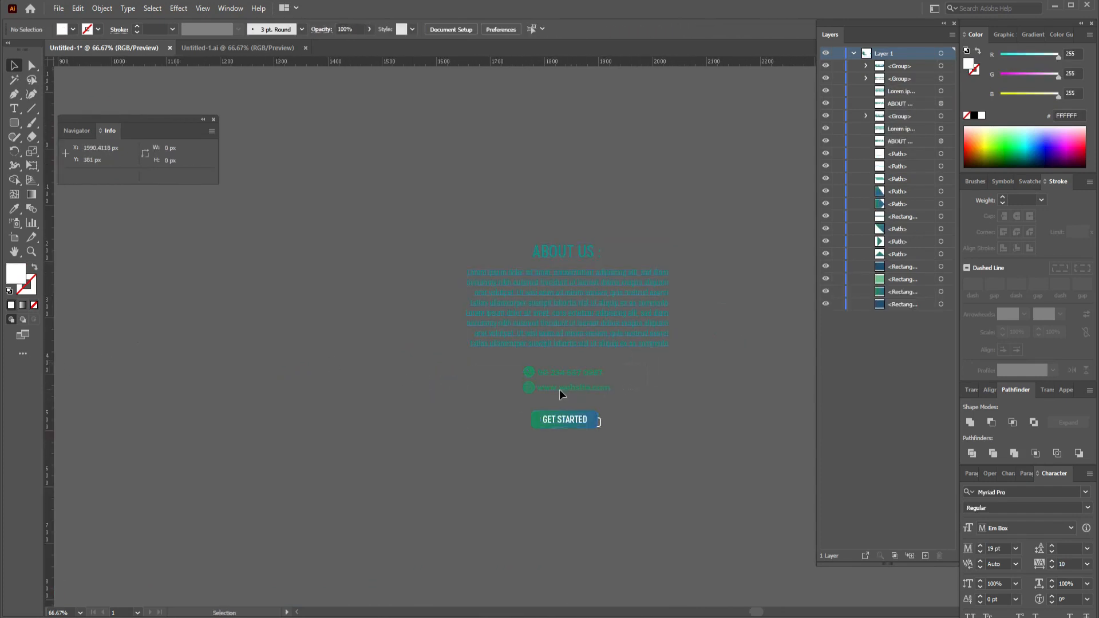
{"action": "left_click", "coordinate": [500, 393]}
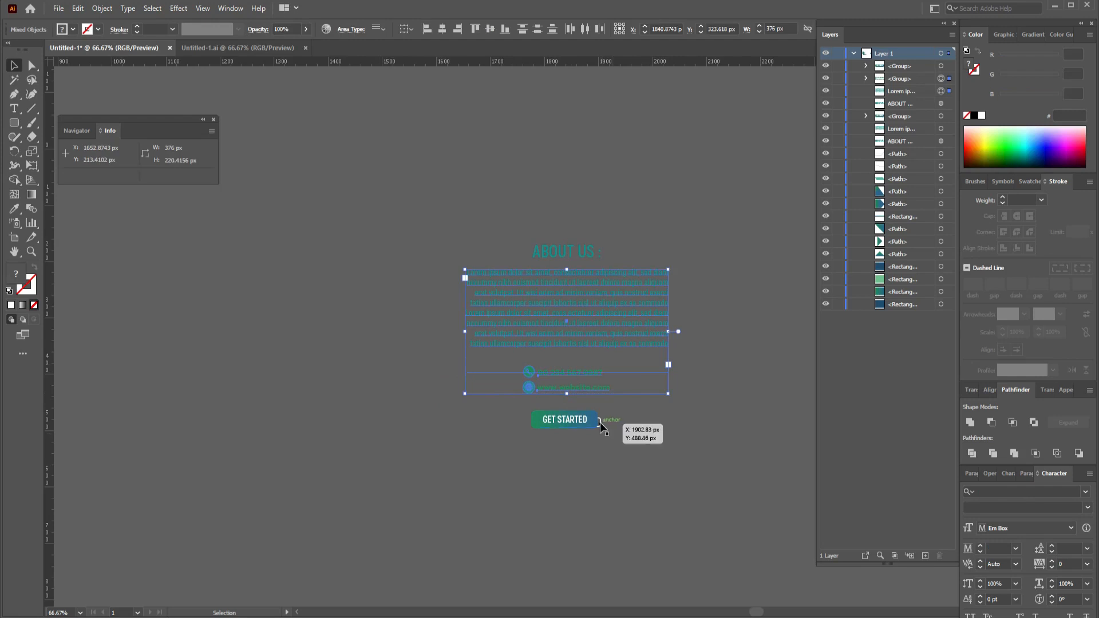
Step: Try to pull the stray text off the edge of the pasted "GET STARTED" button, and undo the resulting move
{"action": "left_click", "coordinate": [600, 421]}
{"action": "left_click_drag", "start_coordinate": [600, 421], "coordinate": [540, 425]}
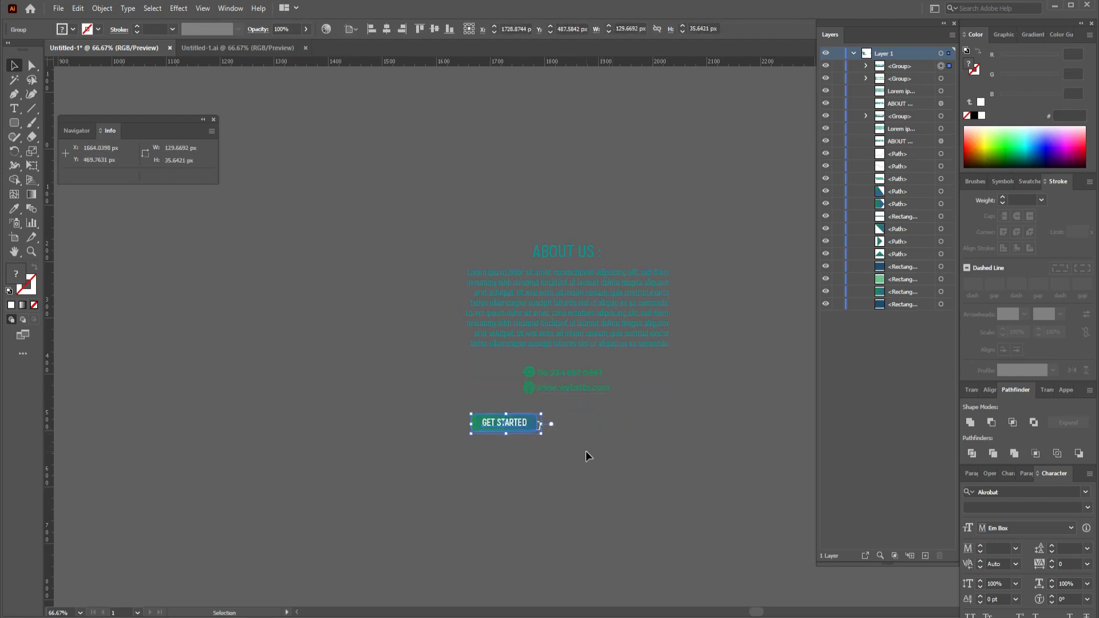
{"action": "key", "text": "a"}
{"action": "key", "text": "ctrl+z"}
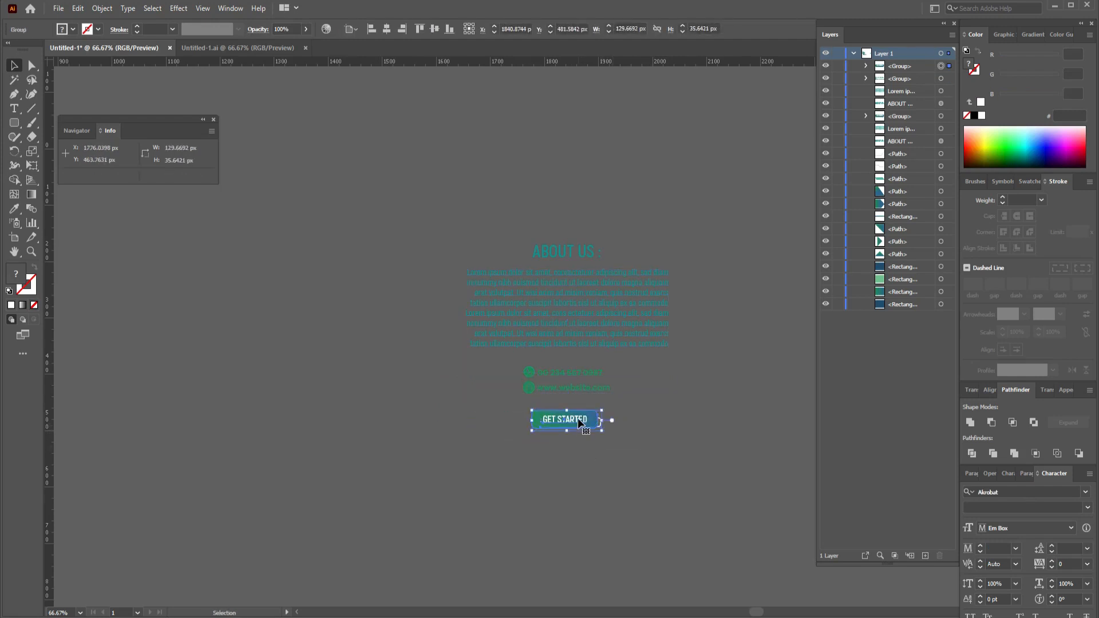
Step: Ungroup the pasted "GET STARTED" button and delete the stray narrow duplicate of its text
{"action": "key", "text": "ctrl+shift+g"}
{"action": "left_click", "coordinate": [653, 455]}
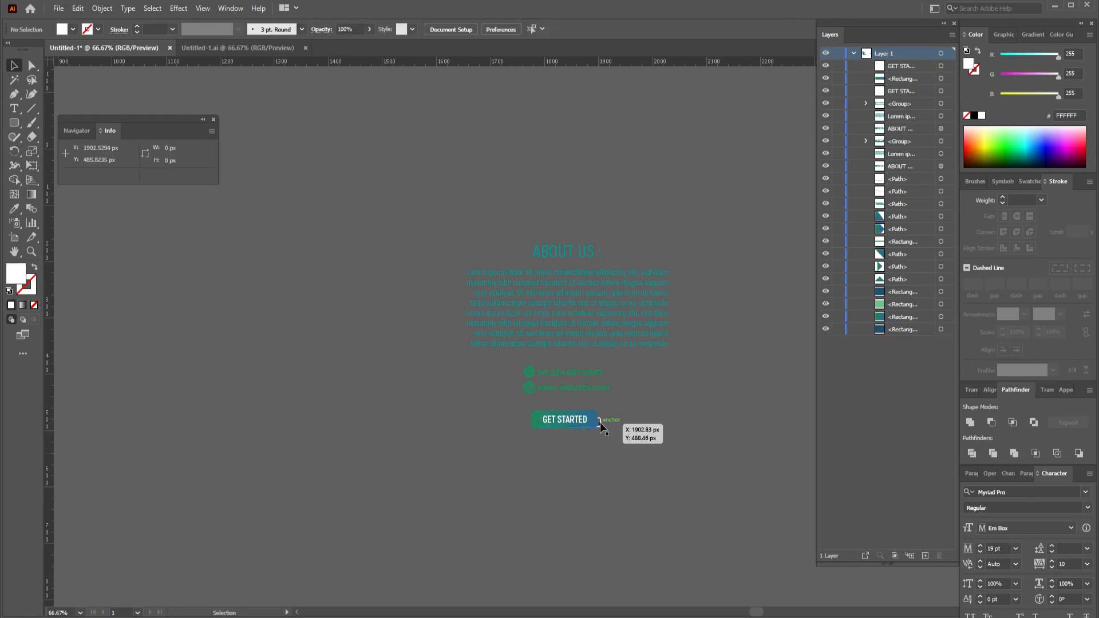
{"action": "left_click_drag", "start_coordinate": [601, 426], "coordinate": [595, 461]}
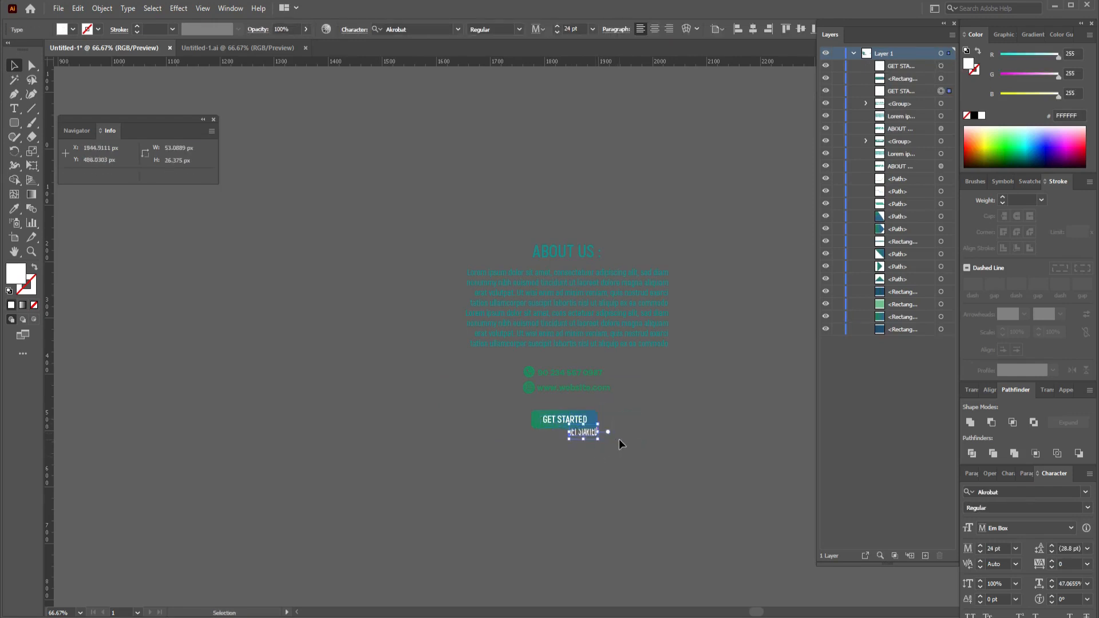
{"action": "key", "text": "Delete"}
Step: Move the whole pasted block, including the contact lines and button, closer to the artboard
{"action": "left_click_drag", "start_coordinate": [453, 227], "coordinate": [645, 497]}
{"action": "left_click_drag", "start_coordinate": [622, 325], "coordinate": [473, 379]}
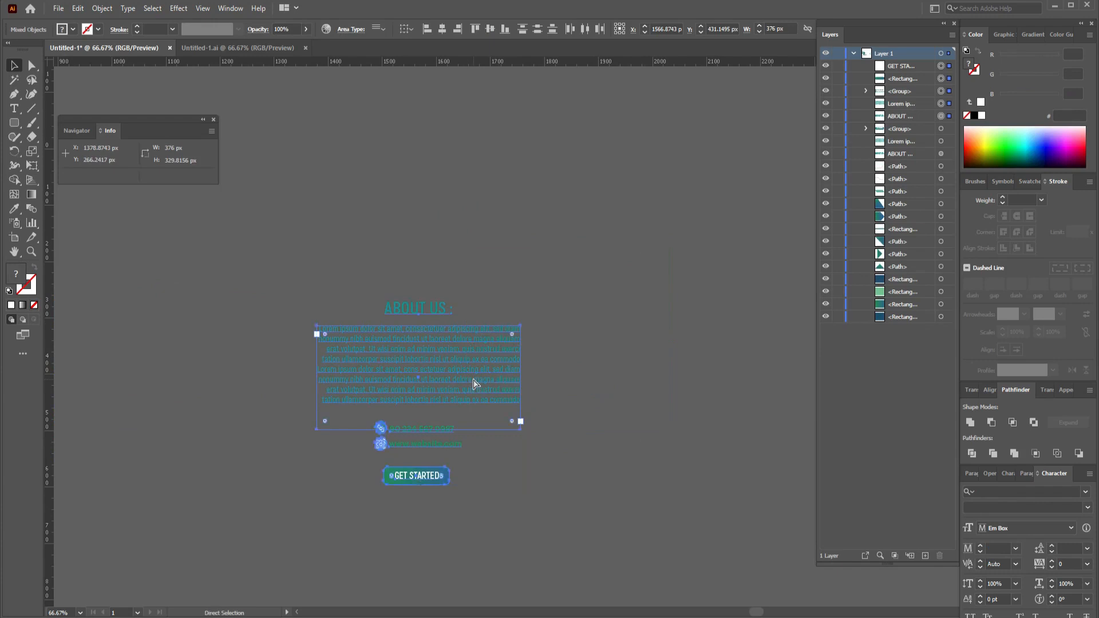
{"action": "key", "text": "ctrl+minus"}
{"action": "key", "text": "ctrl+minus"}
{"action": "left_click_drag", "start_coordinate": [453, 325], "coordinate": [551, 356]}
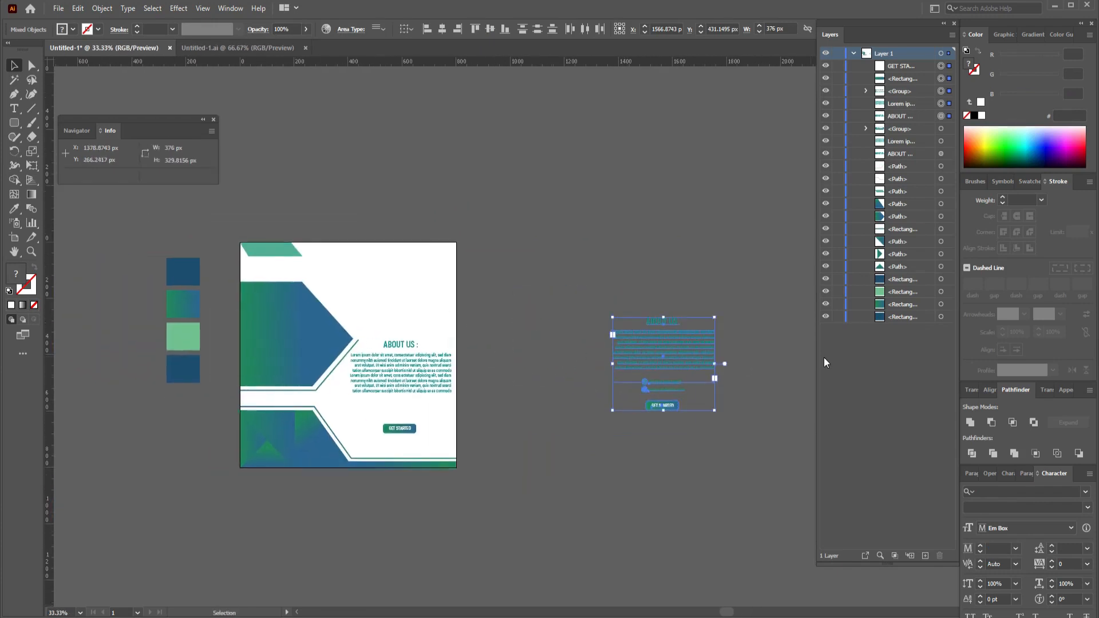
Step: Delete the old "ABOUT US :" heading, placeholder text and "GET STARTED" button from the artboard
{"action": "left_click", "coordinate": [418, 327]}
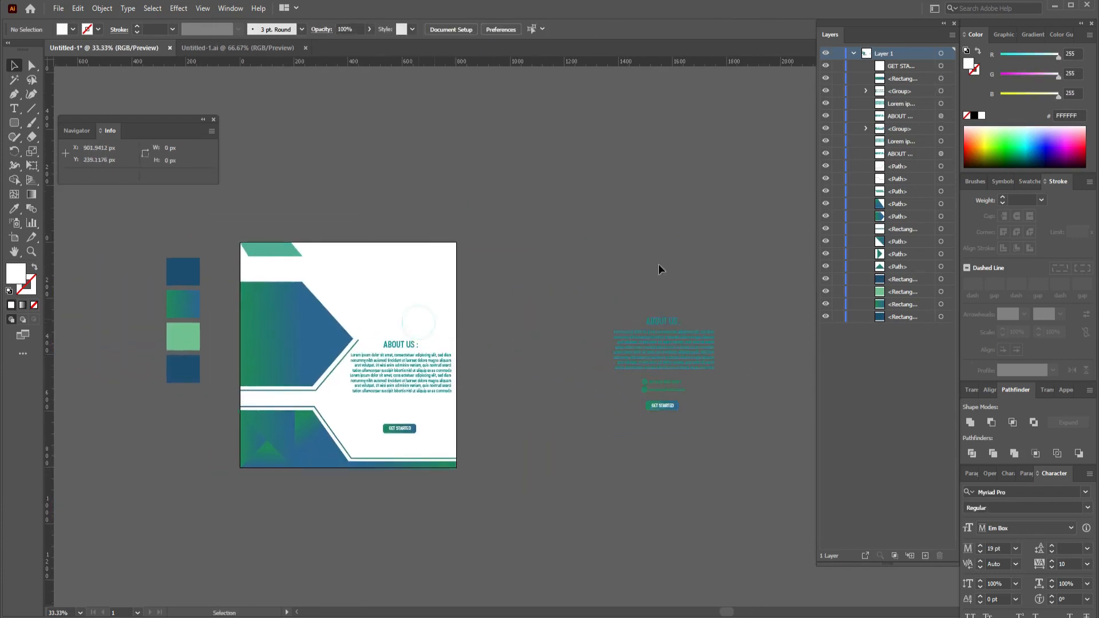
{"action": "left_click", "coordinate": [406, 300]}
{"action": "left_click_drag", "start_coordinate": [366, 328], "coordinate": [420, 438]}
{"action": "key", "text": "Delete"}
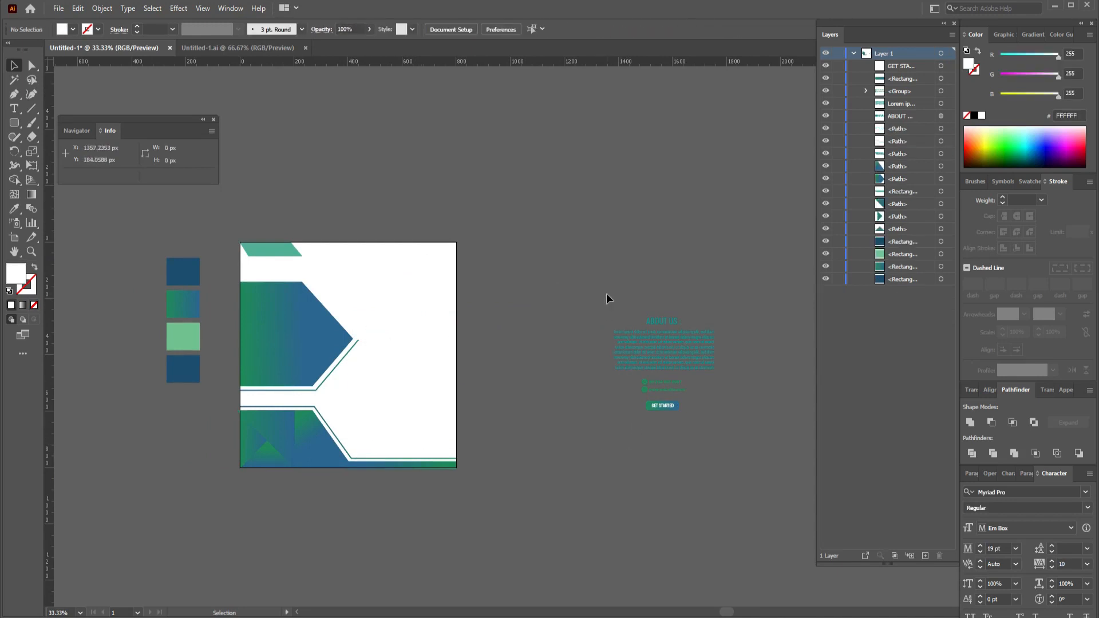
Step: Move the pasted block with the contact lines onto the artboard, beside the tip of the large arrow shape
{"action": "left_click_drag", "start_coordinate": [607, 293], "coordinate": [688, 439]}
{"action": "left_click_drag", "start_coordinate": [686, 362], "coordinate": [424, 388]}
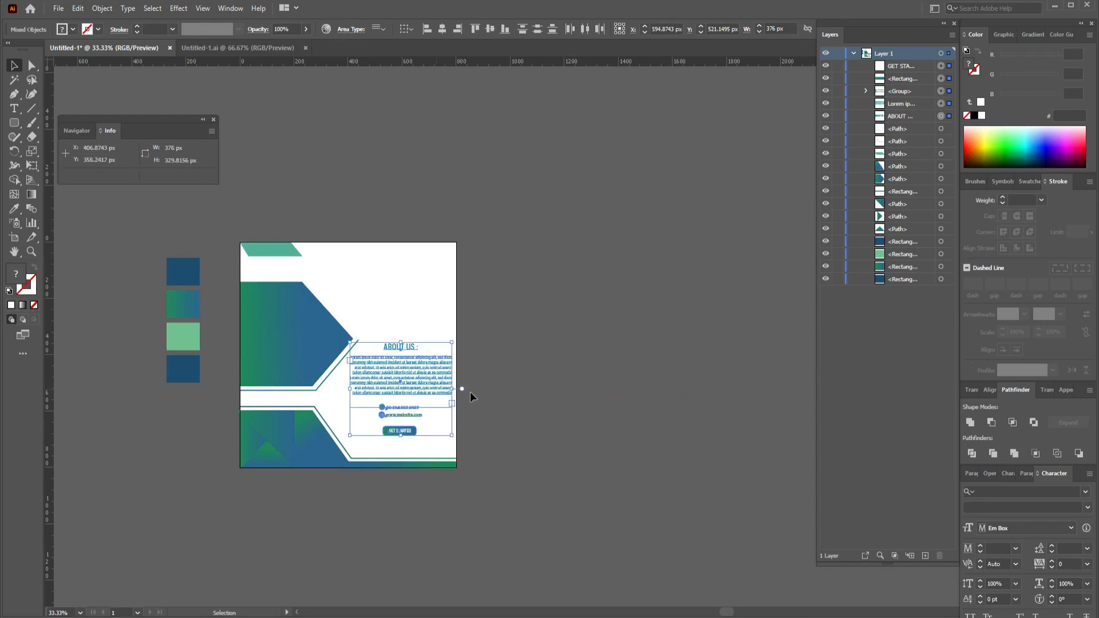
{"action": "left_click", "coordinate": [554, 394]}
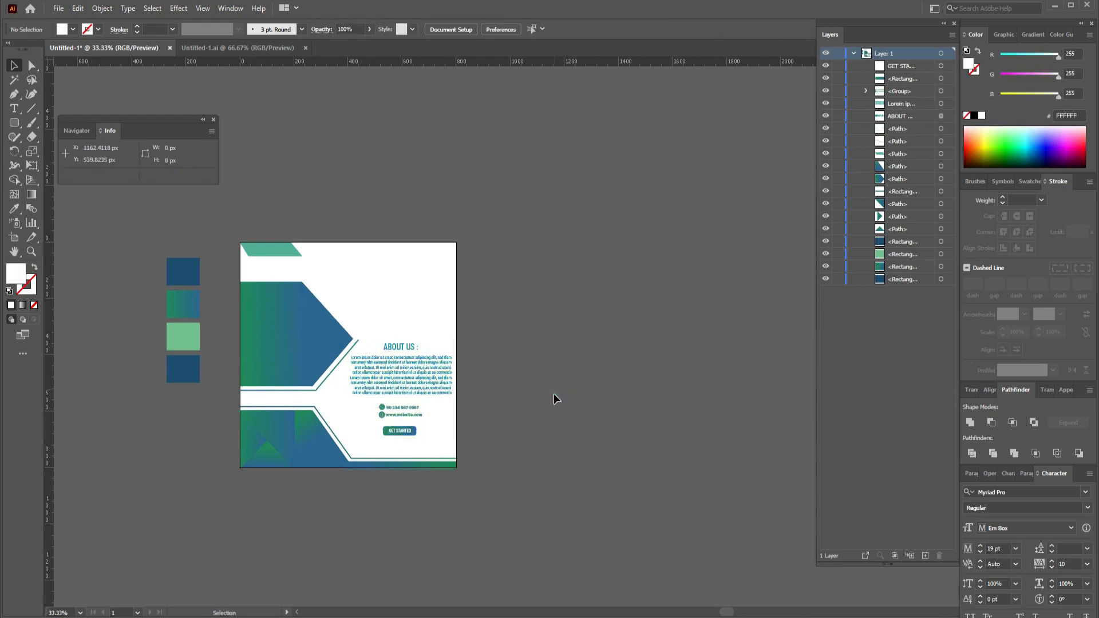
Step: Add the point text "DIGITAL" on an empty canvas area of Untitled-1.ai
{"action": "key", "text": "space"}
{"action": "left_click_drag", "start_coordinate": [655, 321], "coordinate": [377, 447]}
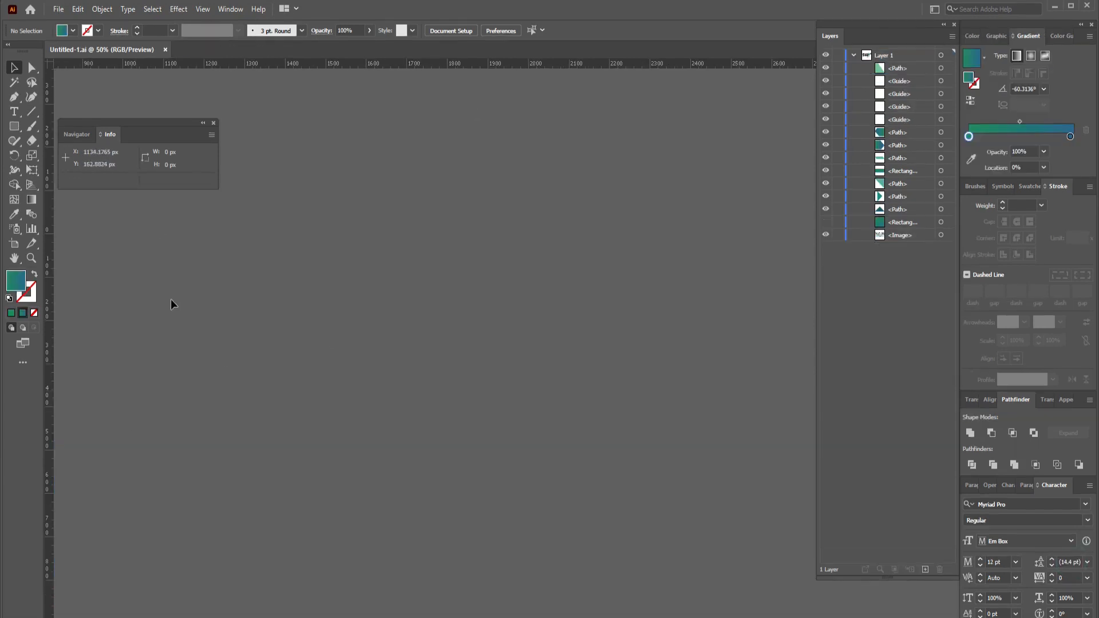
{"action": "left_click", "coordinate": [16, 113]}
{"action": "left_click", "coordinate": [458, 367]}
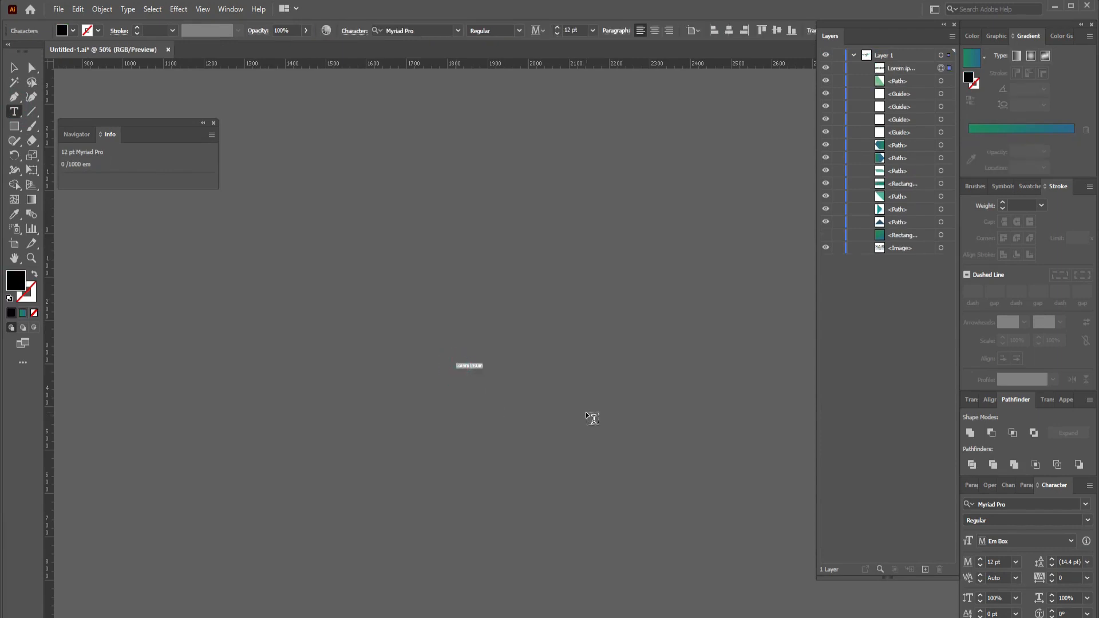
{"action": "type", "text": "DIGITAL"}
{"action": "key", "text": "Escape"}
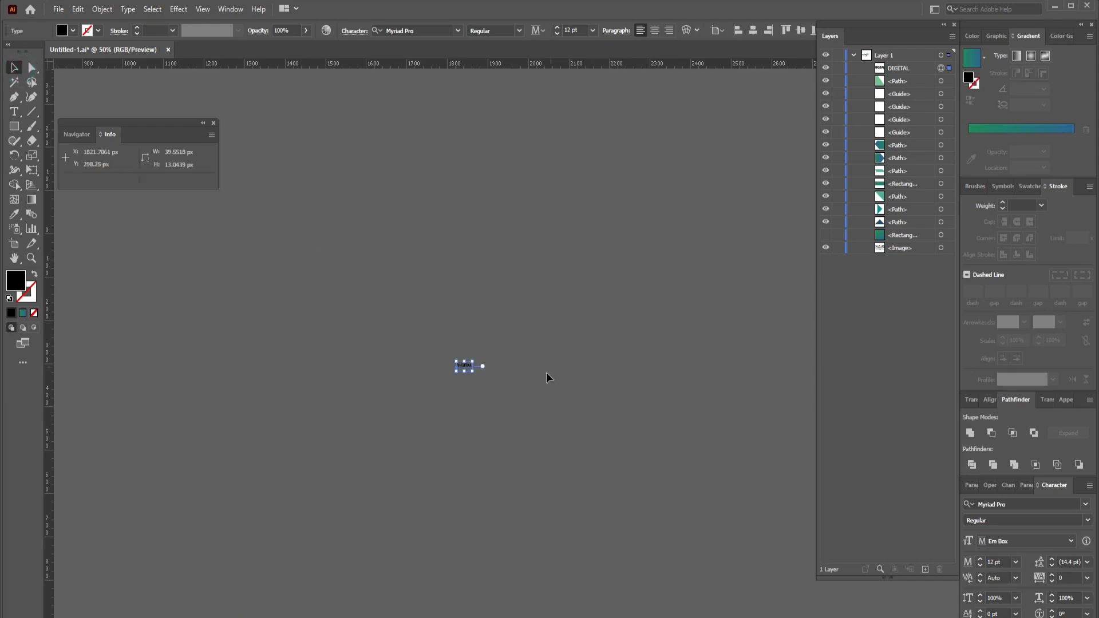
Step: Enlarge the "DIGITAL" text to about 113.45 pt and stack two copies of it directly below
{"action": "left_click_drag", "start_coordinate": [473, 364], "coordinate": [501, 323]}
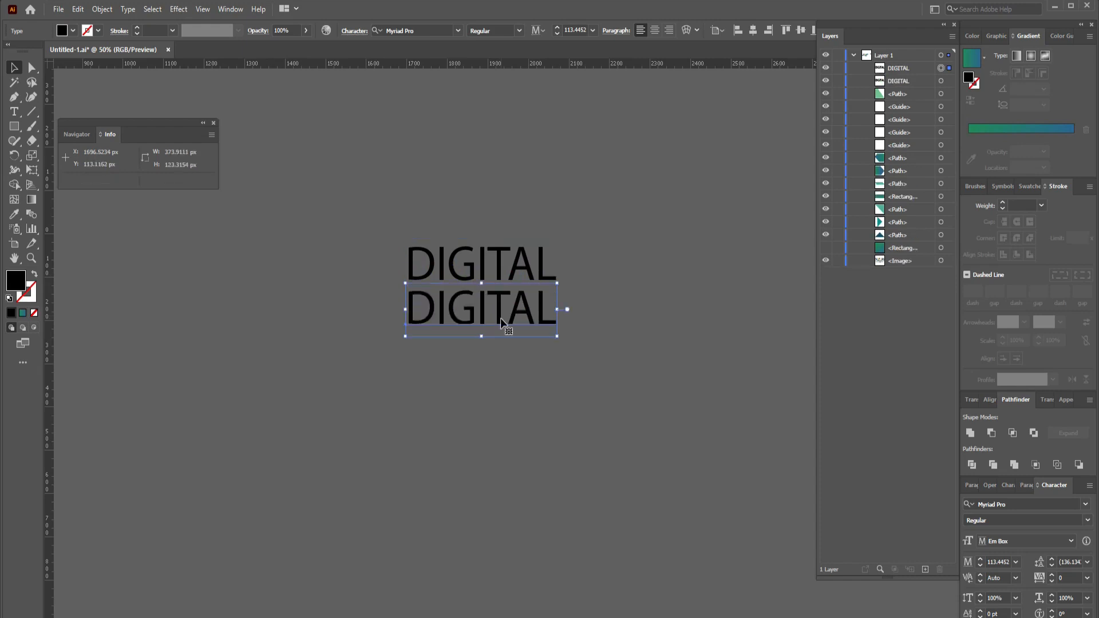
{"action": "key", "text": "ctrl+d"}
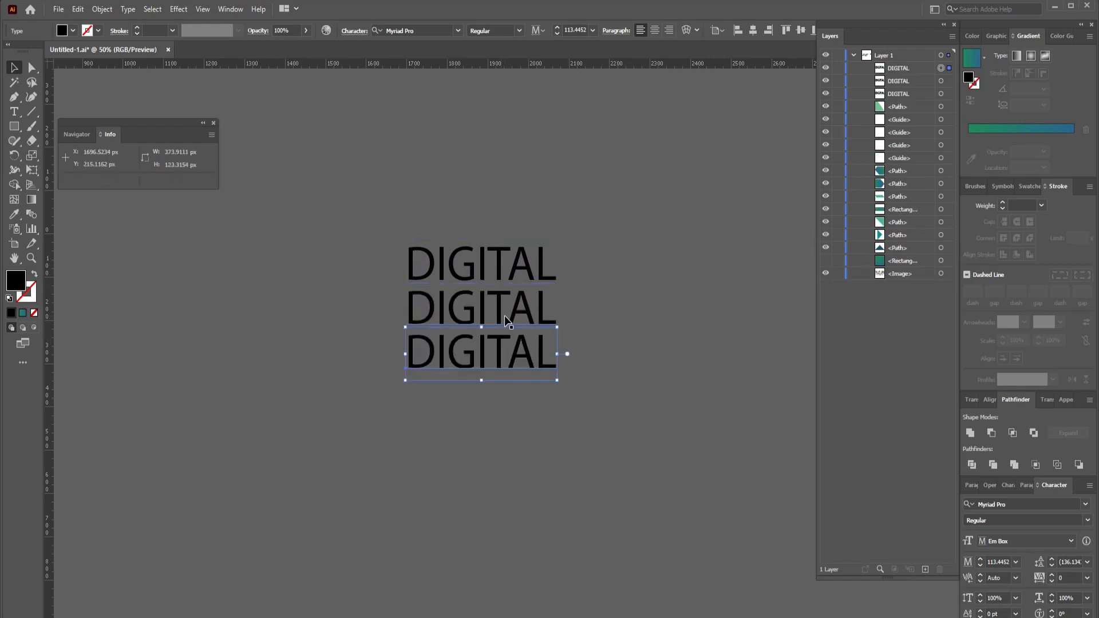
Step: Replace the text of the middle "DIGITAL" line with "MARKETING"
{"action": "double_click", "coordinate": [513, 310]}
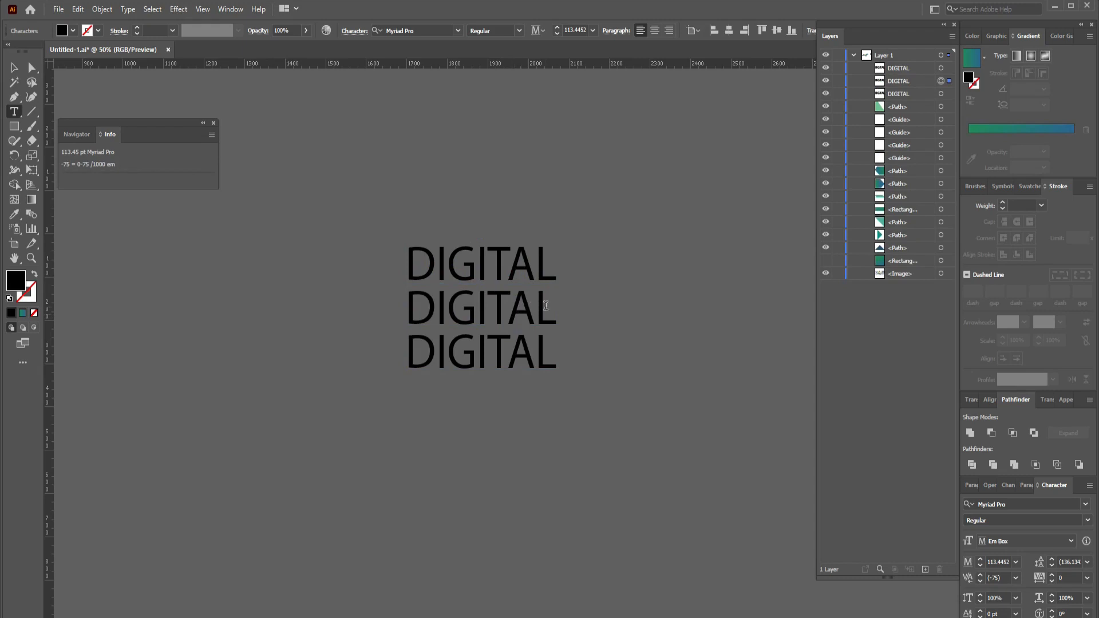
{"action": "left_click_drag", "start_coordinate": [546, 305], "coordinate": [417, 310]}
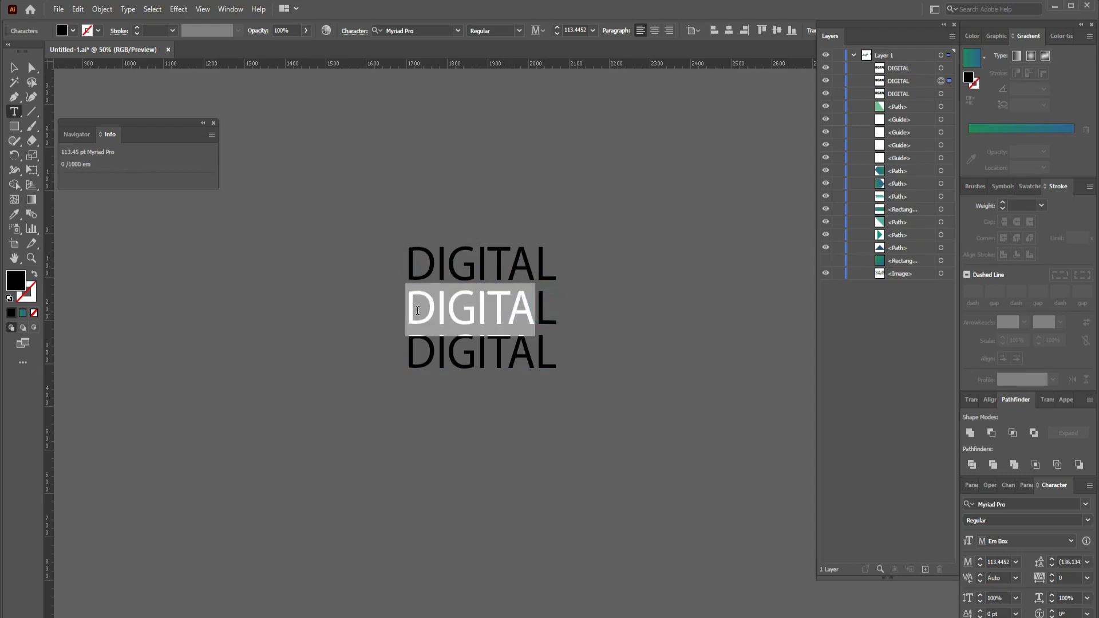
{"action": "key", "text": "ctrl+a"}
{"action": "type", "text": "MA"}
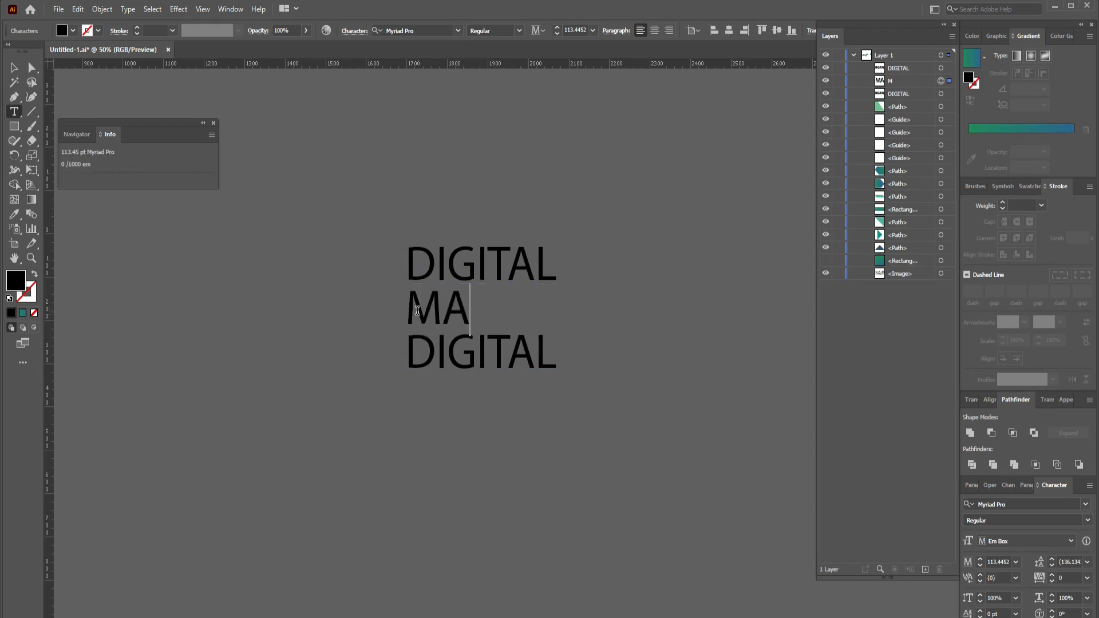
{"action": "type", "text": "RKETING"}
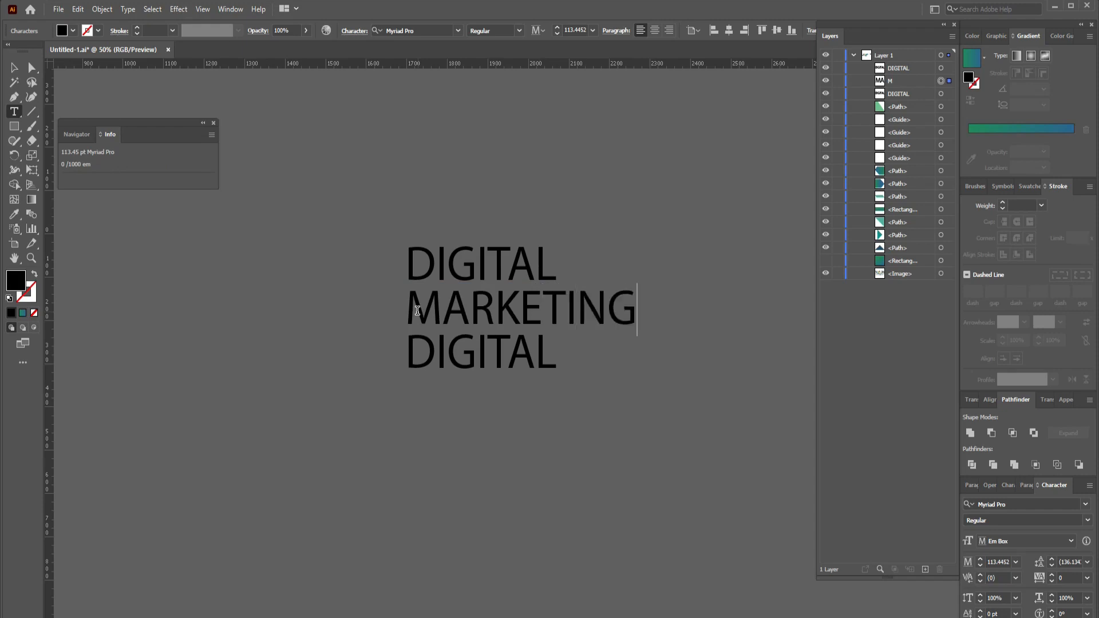
{"action": "left_click", "coordinate": [14, 67]}
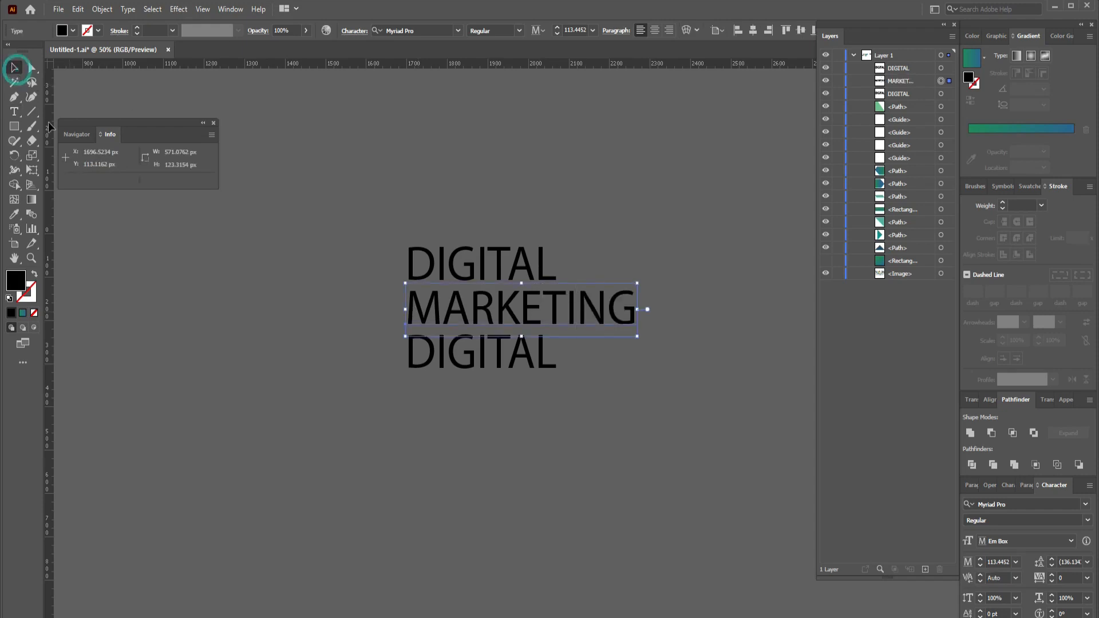
Step: Replace the text of the lowest "DIGITAL" line with "EXPERT"
{"action": "left_click", "coordinate": [16, 114]}
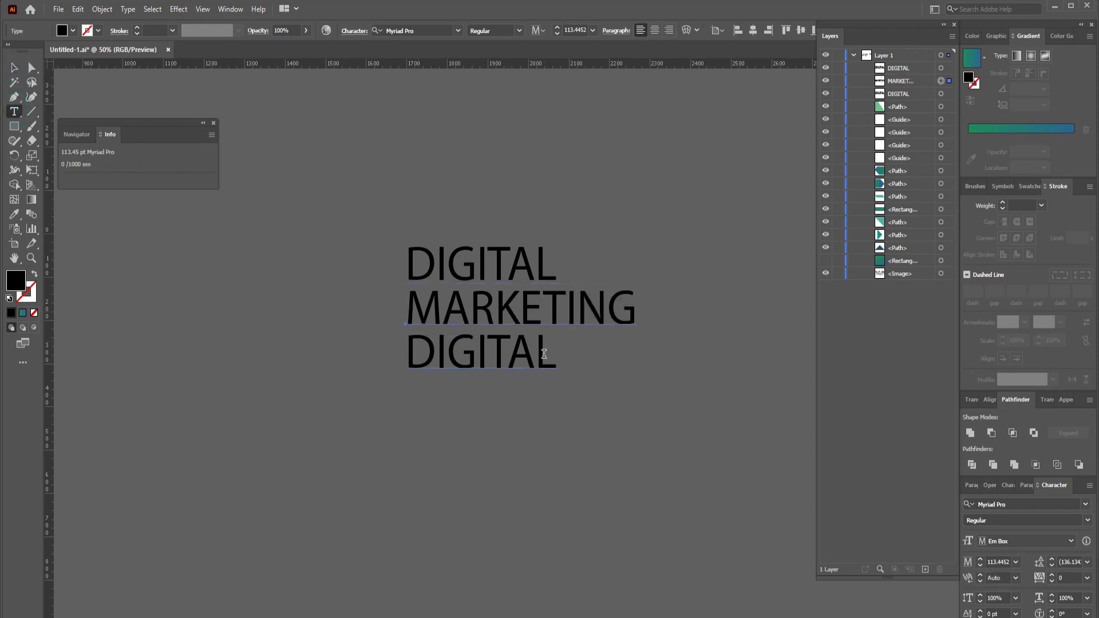
{"action": "left_click_drag", "start_coordinate": [544, 354], "coordinate": [412, 355]}
{"action": "double_click", "coordinate": [413, 358]}
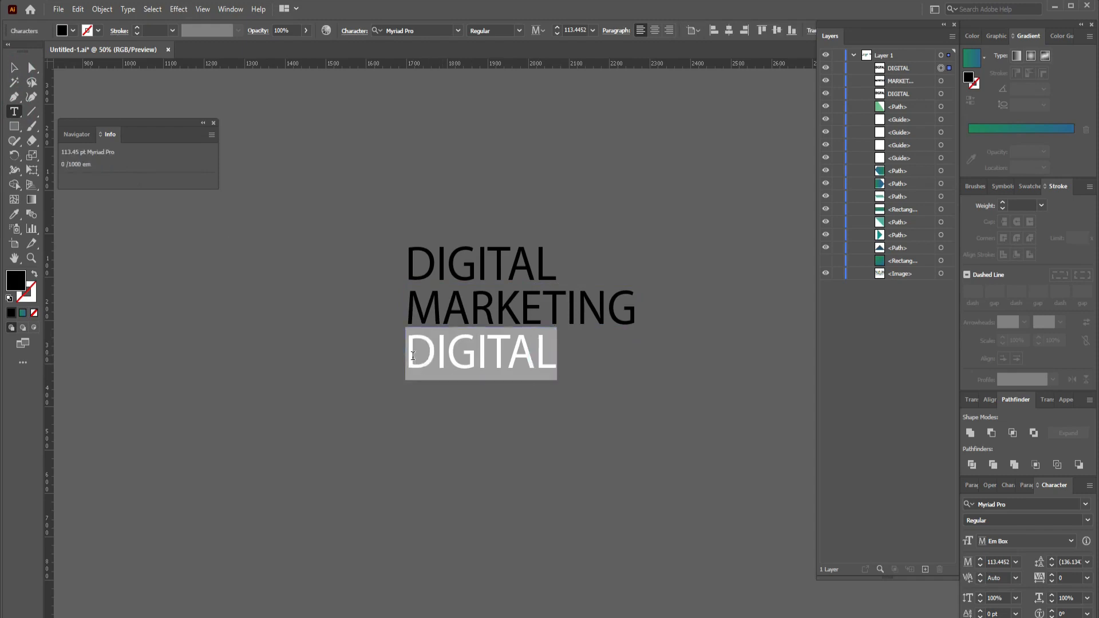
{"action": "type", "text": "EXPERT"}
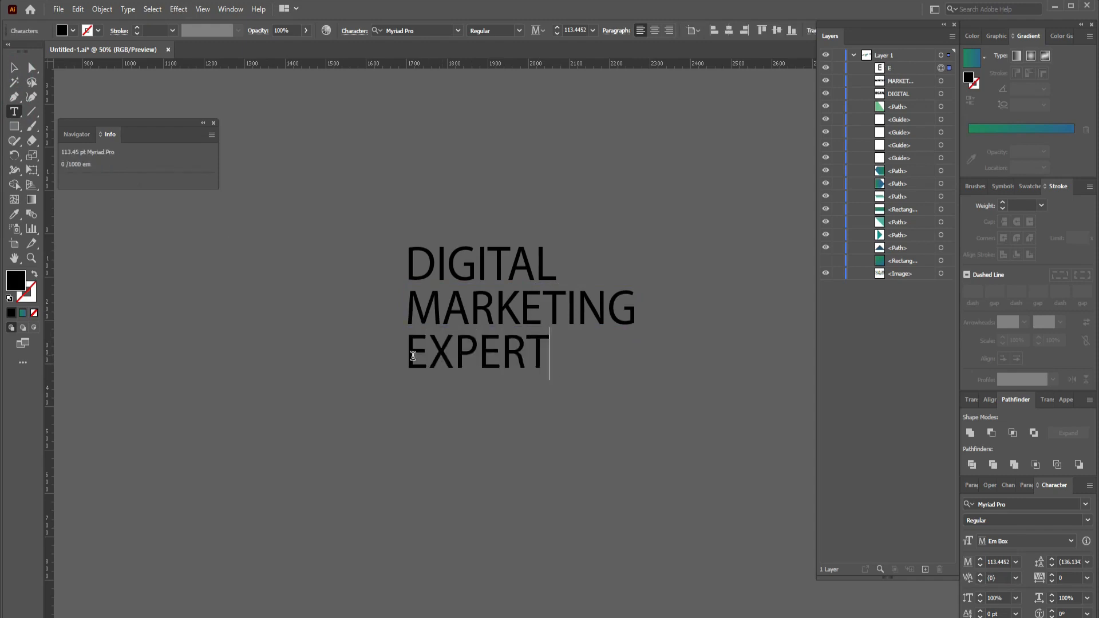
{"action": "left_click", "coordinate": [13, 68]}
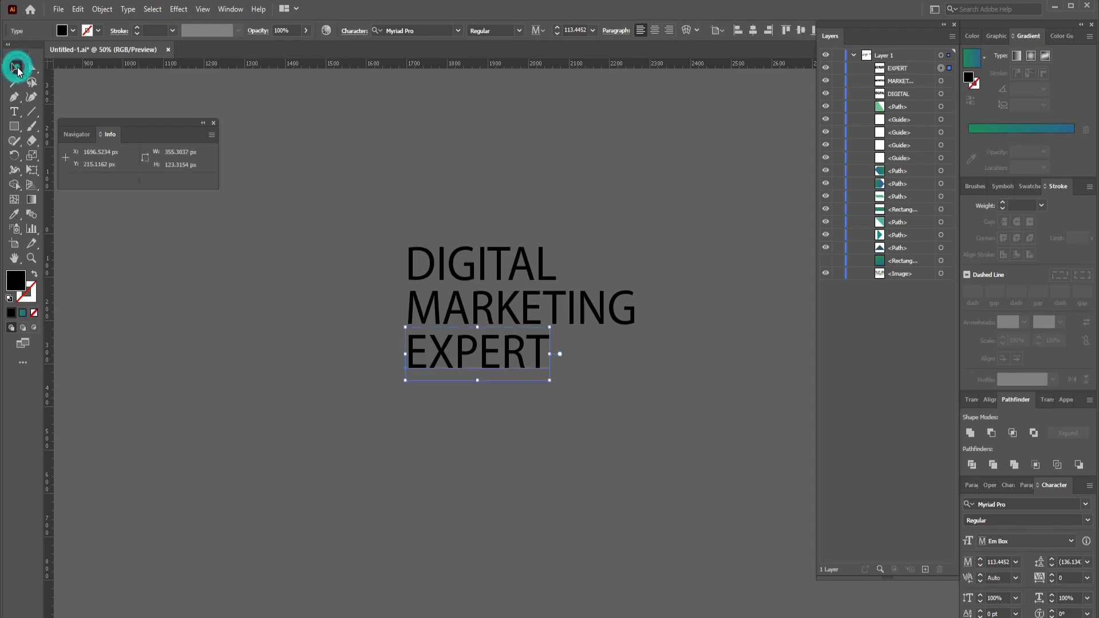
{"action": "left_click", "coordinate": [348, 263]}
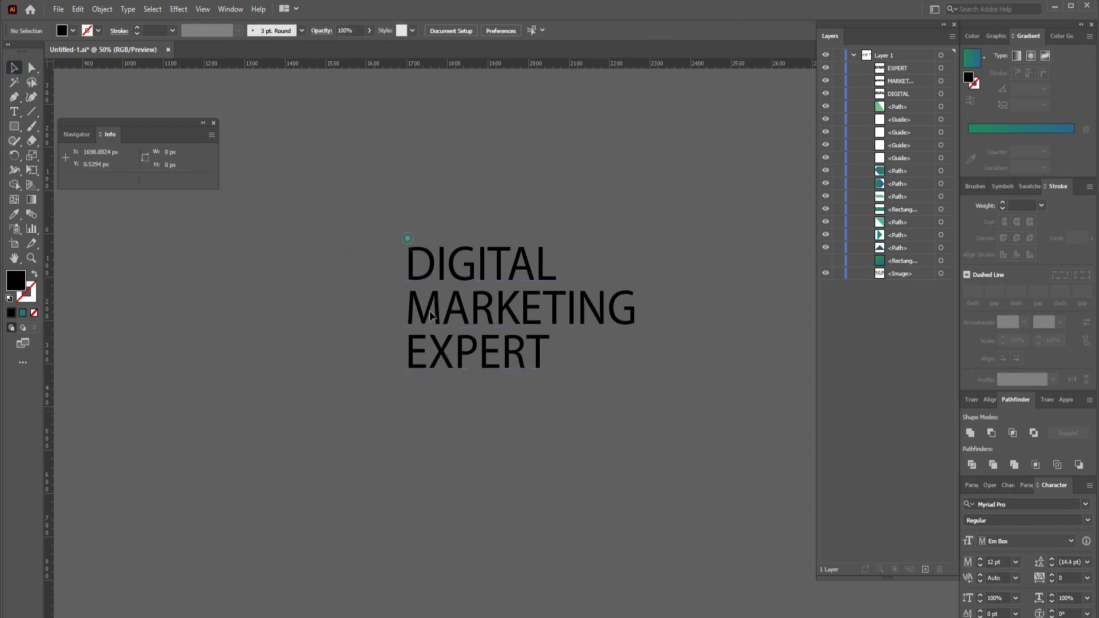
Step: Set all three headline lines, "DIGITAL", "MARKETING" and "EXPERT", in the Akrobat ExtraBold font
{"action": "left_click_drag", "start_coordinate": [398, 227], "coordinate": [504, 361]}
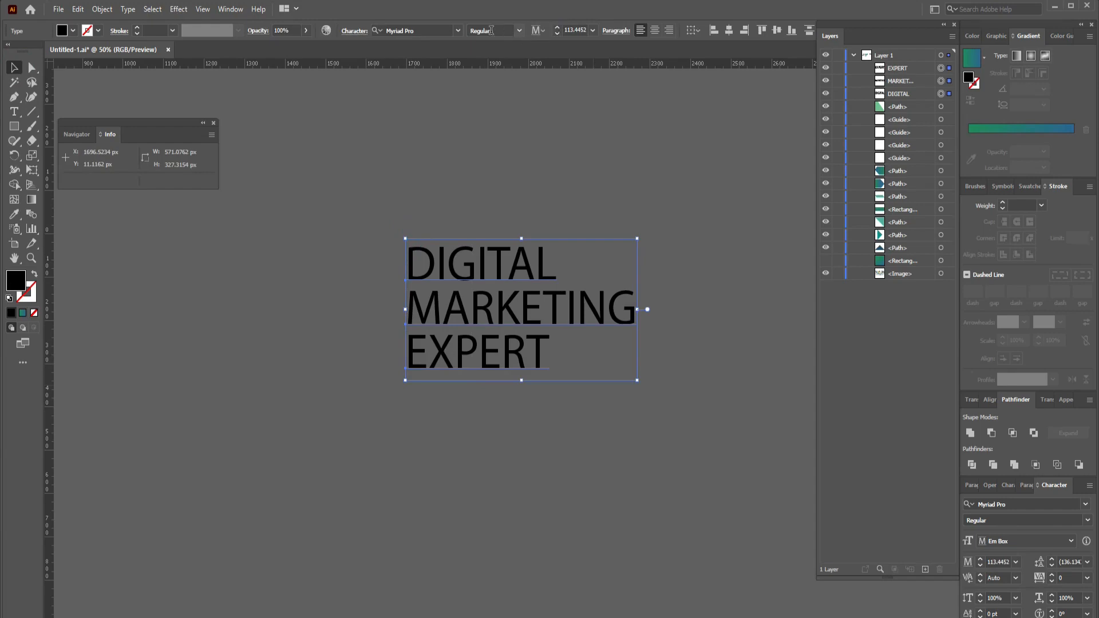
{"action": "left_click", "coordinate": [435, 30]}
{"action": "type", "text": "A"}
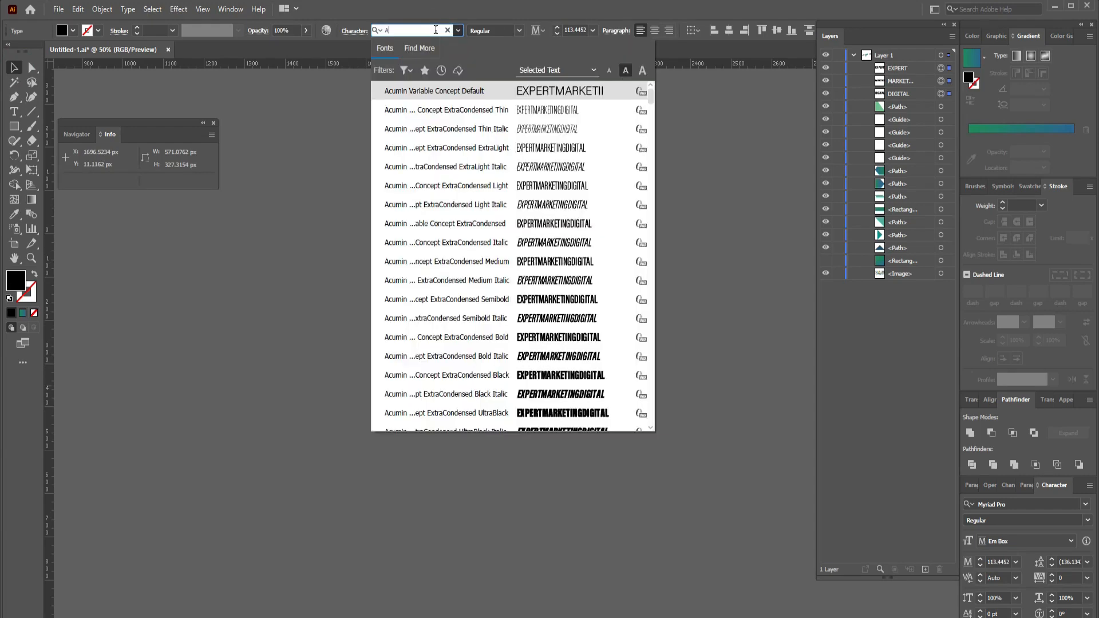
{"action": "type", "text": "RK"}
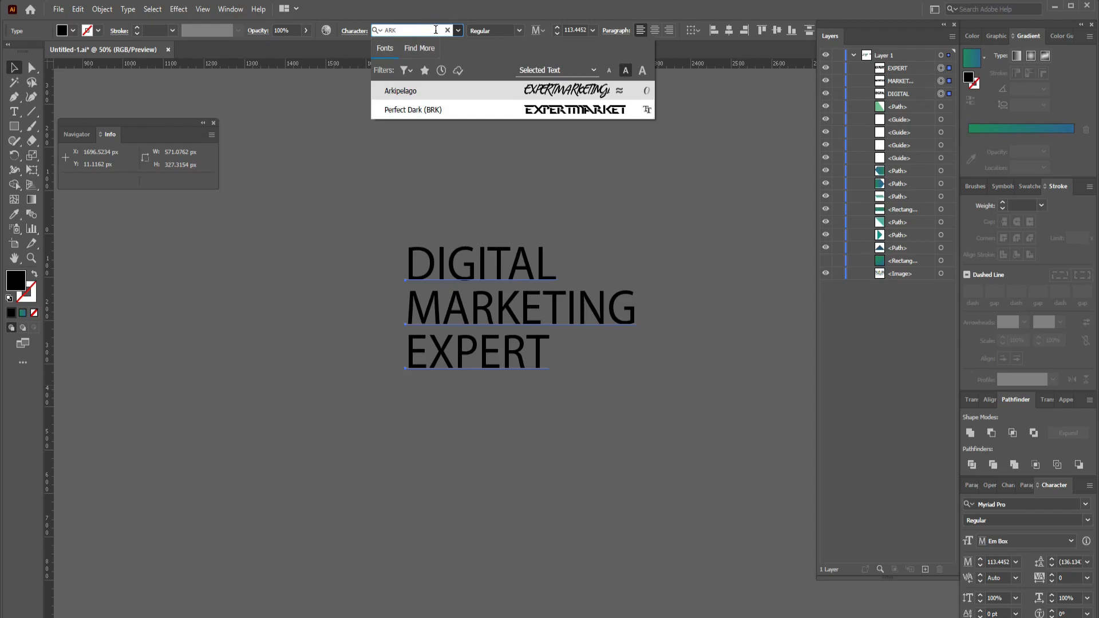
{"action": "key", "text": "BackSpace"}
{"action": "key", "text": "BackSpace"}
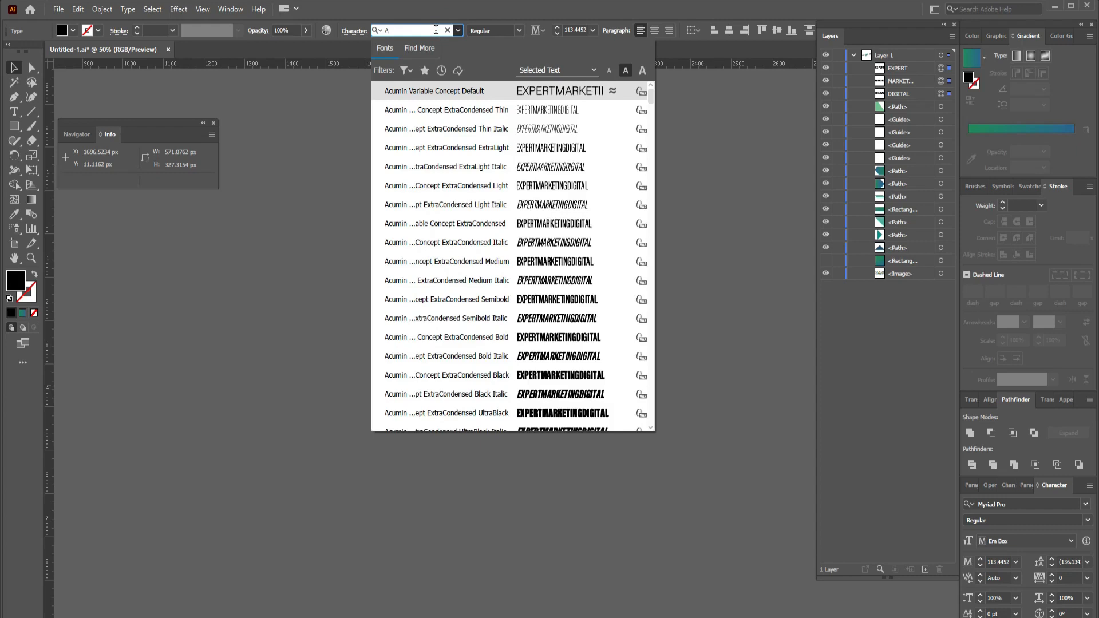
{"action": "key", "text": "BackSpace"}
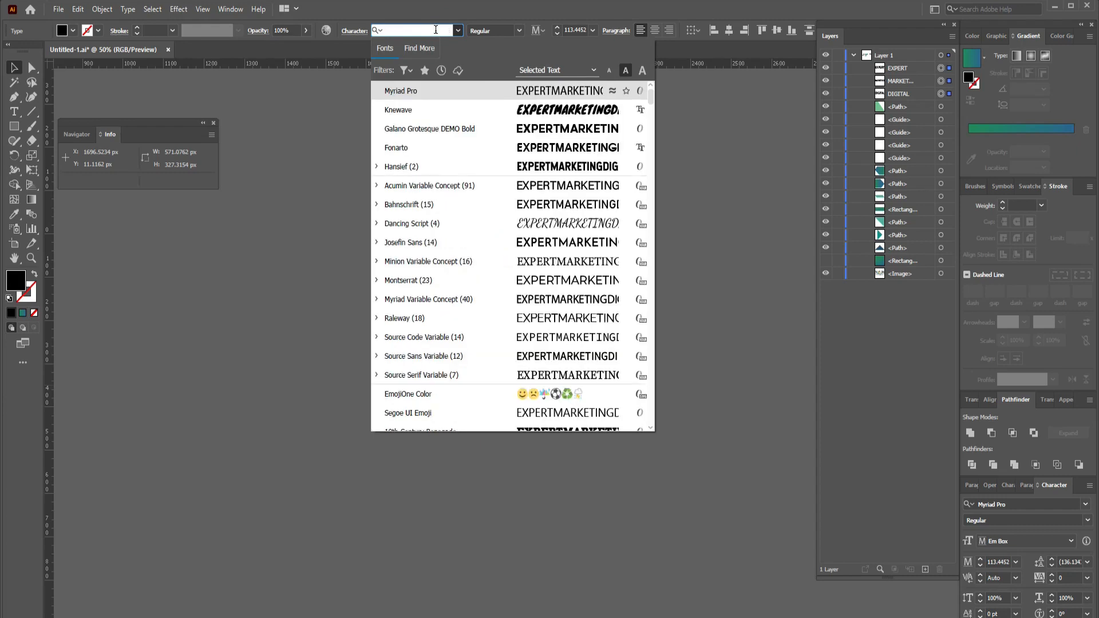
{"action": "type", "text": "ak"}
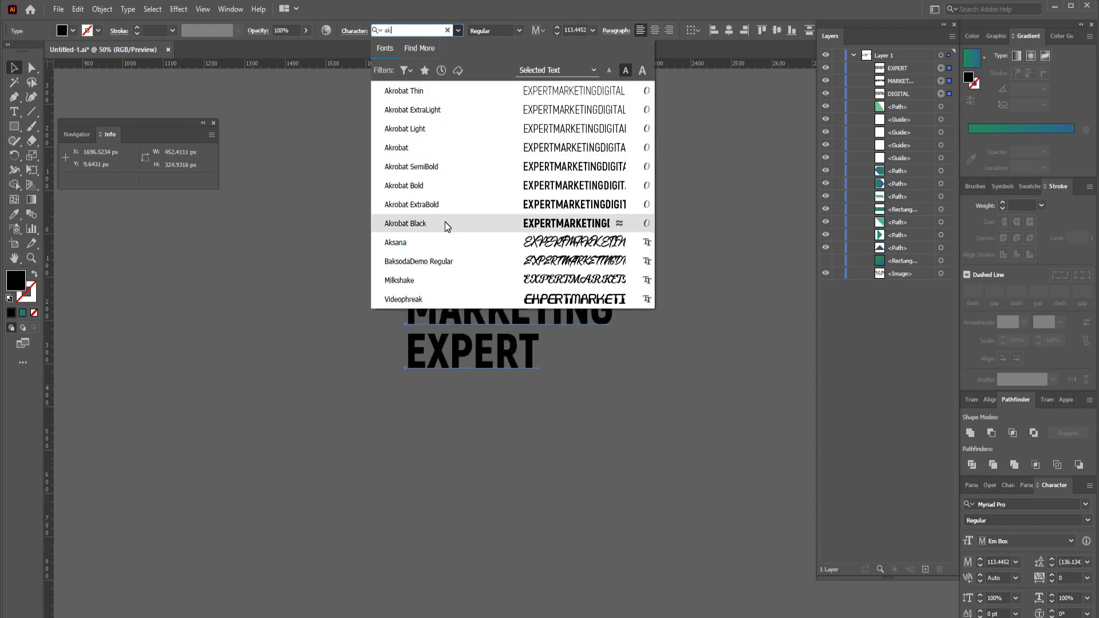
{"action": "left_click", "coordinate": [445, 223]}
{"action": "left_click", "coordinate": [474, 192]}
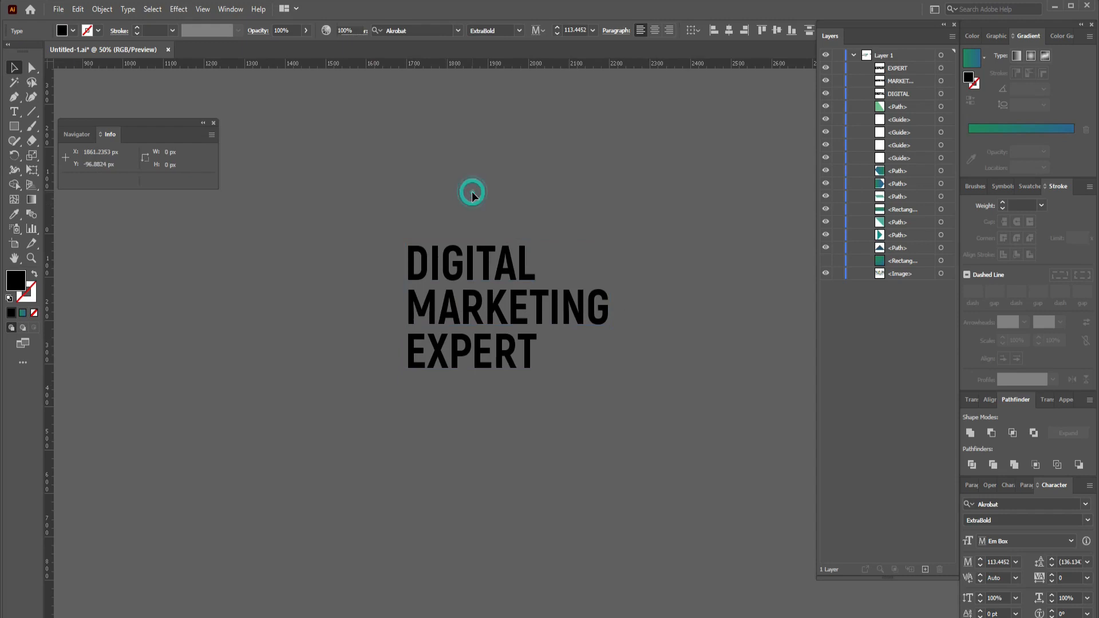
Step: Set the tracking of the "DIGITAL" and "EXPERT" lines to 100
{"action": "left_click", "coordinate": [512, 265]}
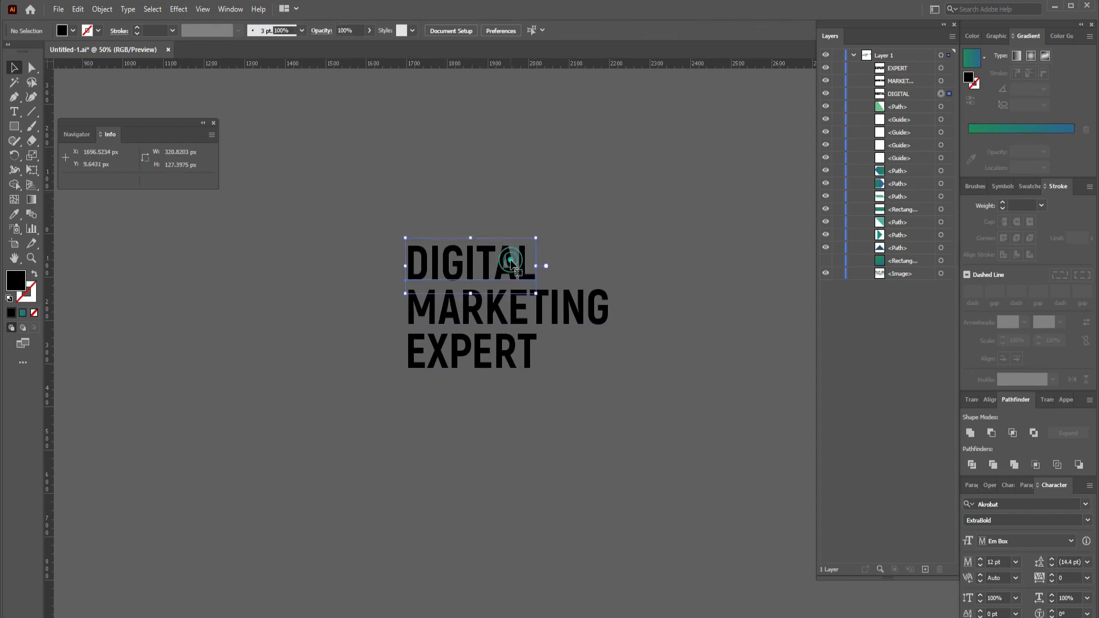
{"action": "left_click", "coordinate": [1087, 578]}
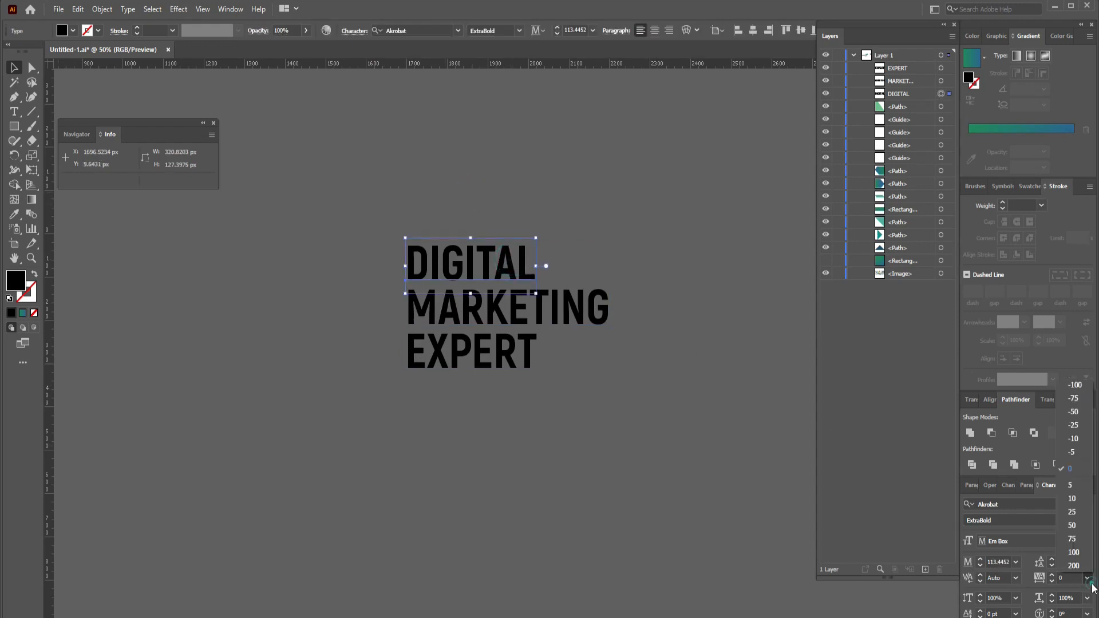
{"action": "left_click", "coordinate": [1074, 552]}
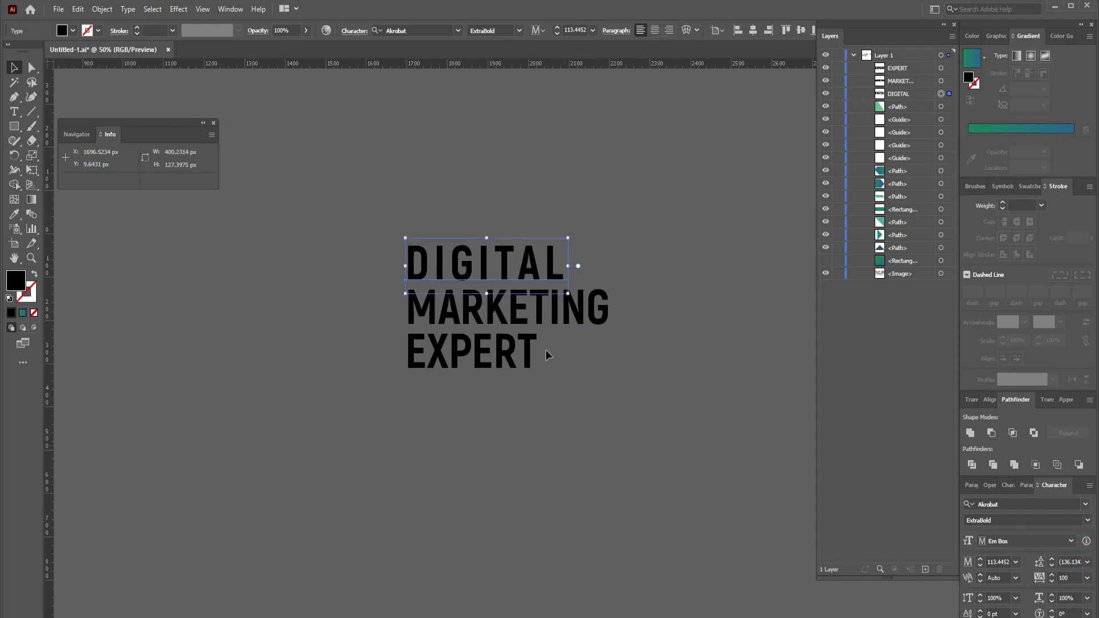
{"action": "left_click", "coordinate": [498, 358]}
{"action": "left_click", "coordinate": [1087, 578]}
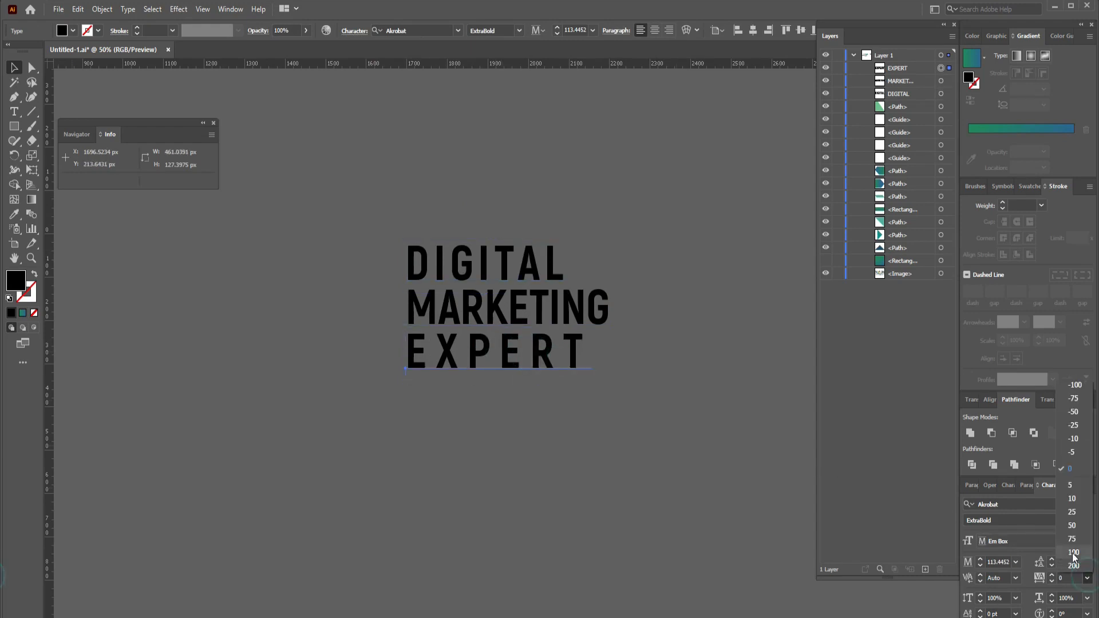
{"action": "left_click", "coordinate": [1074, 552]}
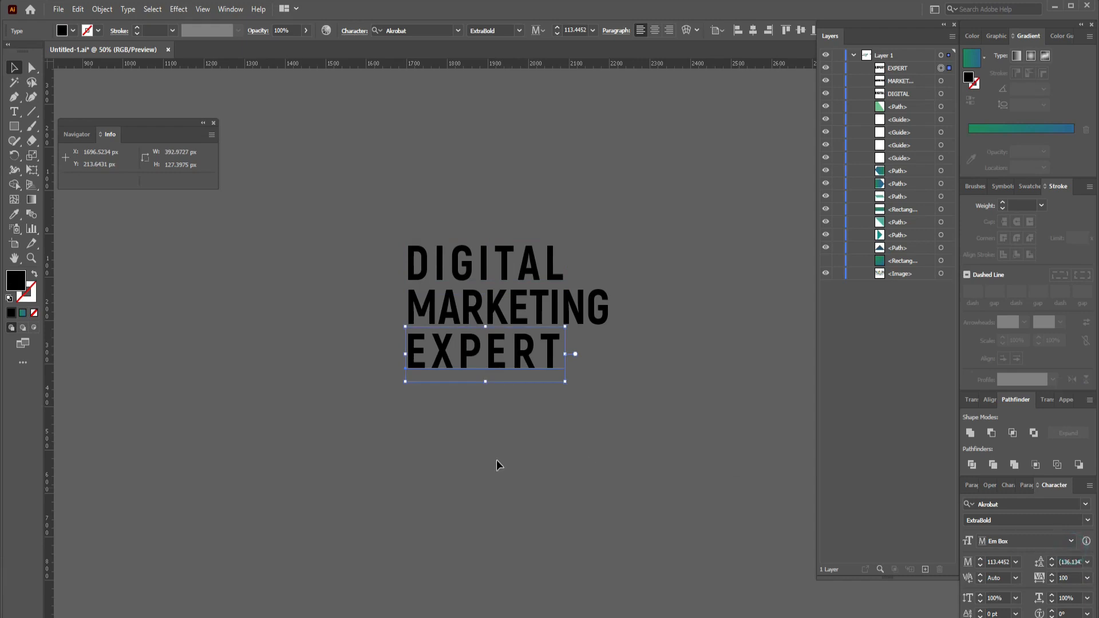
{"action": "left_click", "coordinate": [583, 461]}
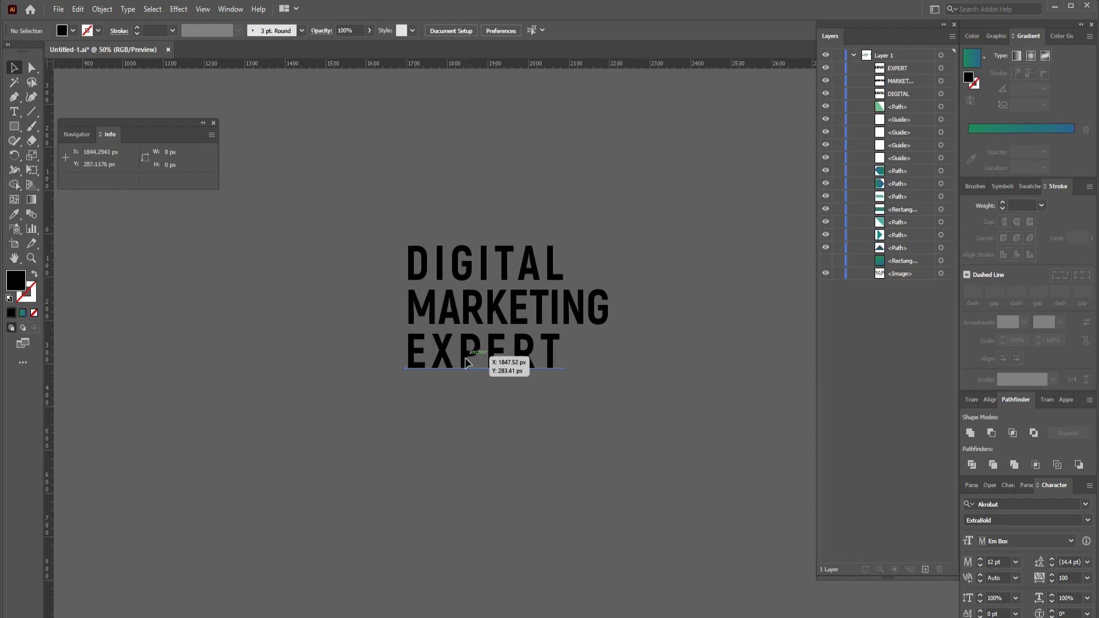
Step: Place a copy of the "EXPERT" line below the headline and replace its text with "LOGO HERE"
{"action": "left_click_drag", "start_coordinate": [465, 362], "coordinate": [433, 461], "text": "alt"}
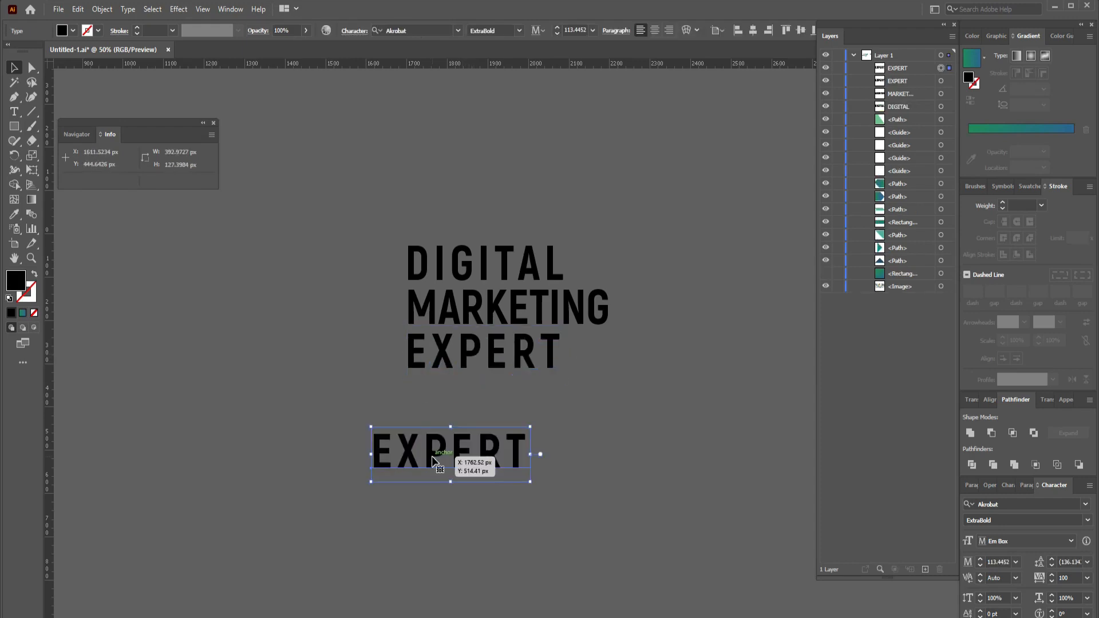
{"action": "double_click", "coordinate": [433, 458]}
{"action": "double_click", "coordinate": [433, 455]}
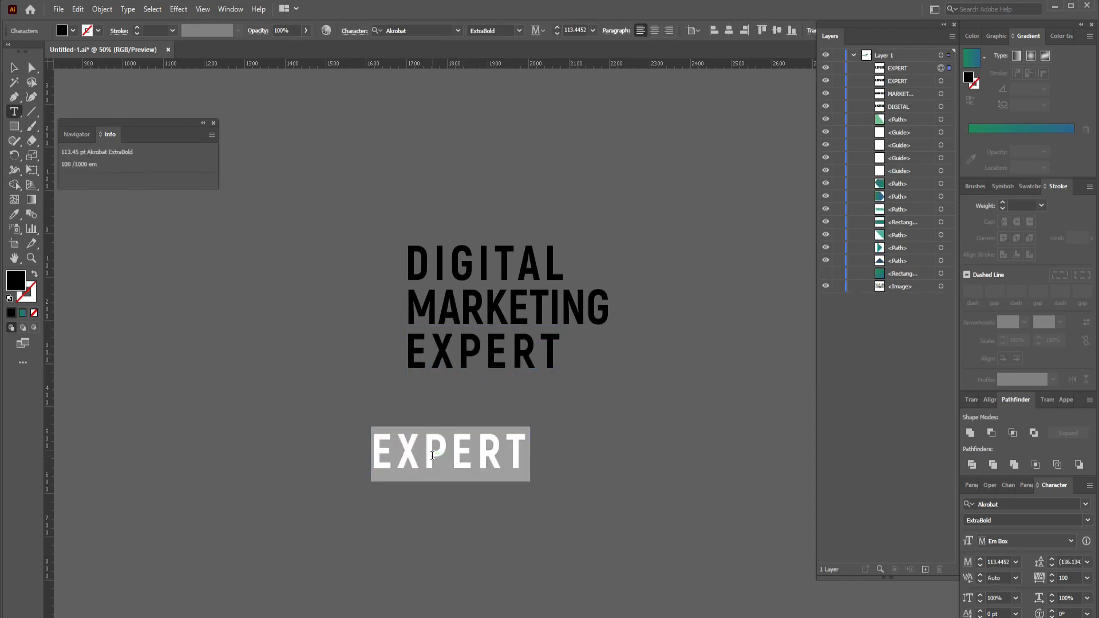
{"action": "type", "text": "lo"}
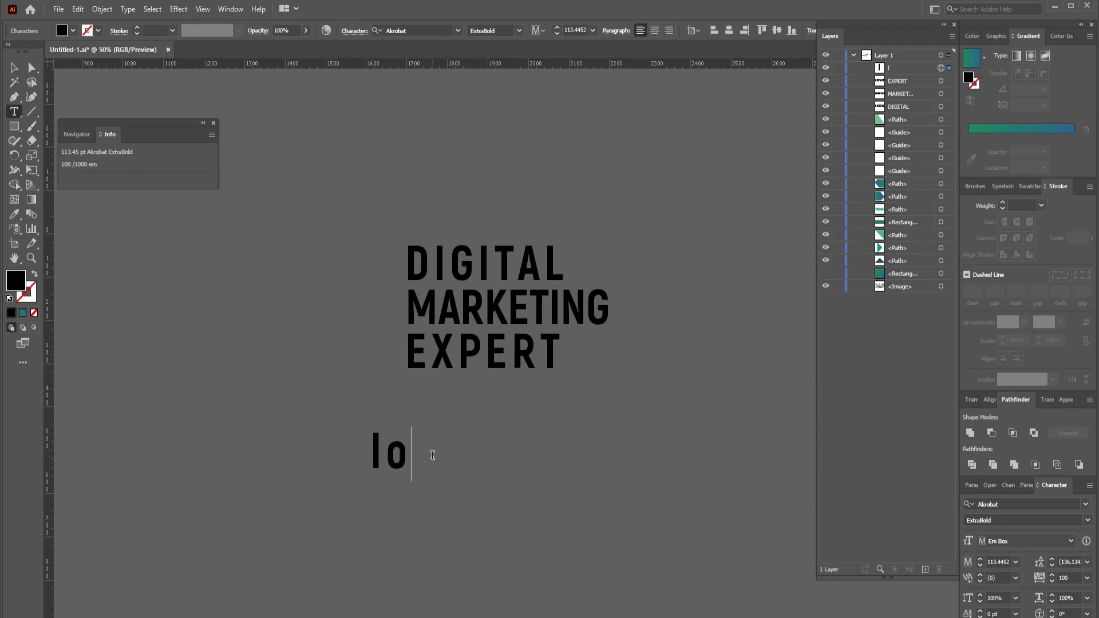
{"action": "key", "text": "BackSpace"}
{"action": "key", "text": "BackSpace"}
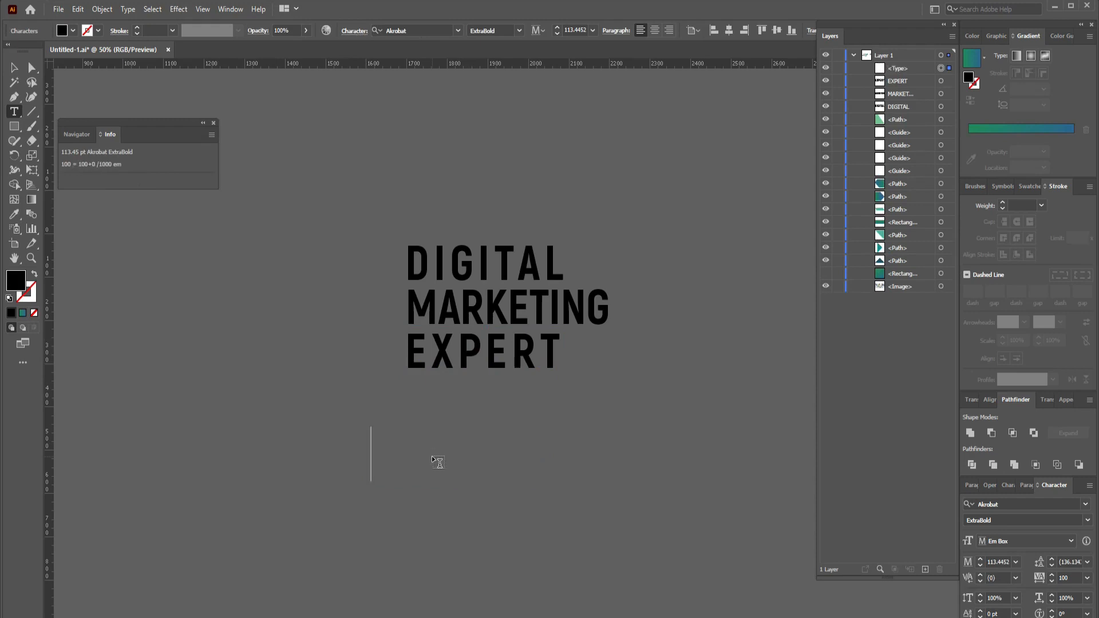
{"action": "type", "text": "LOGO"}
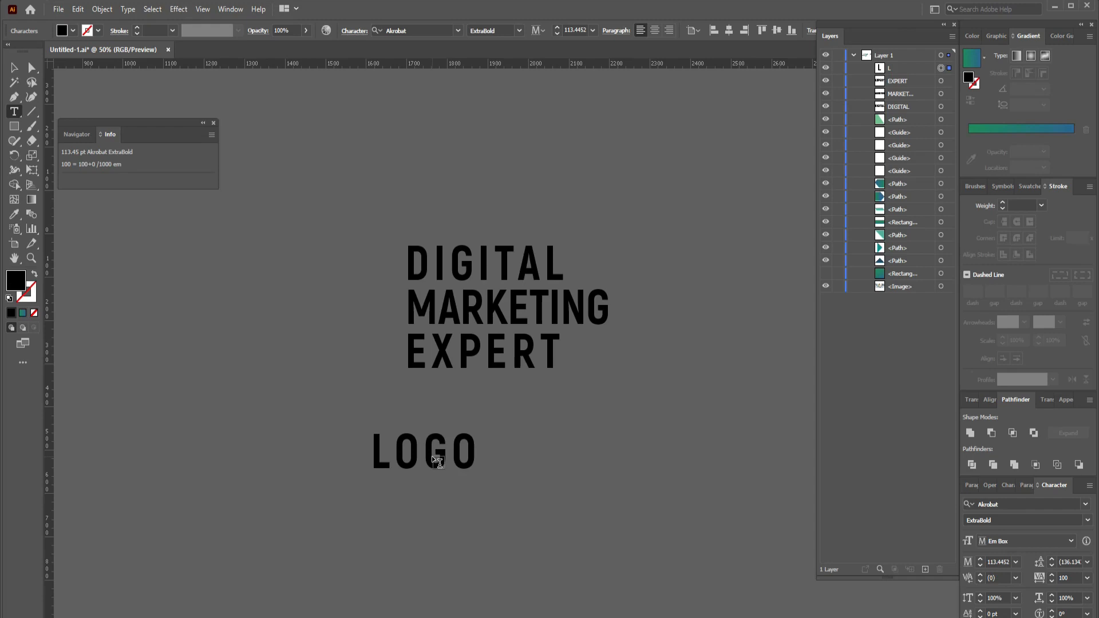
{"action": "type", "text": " HERE"}
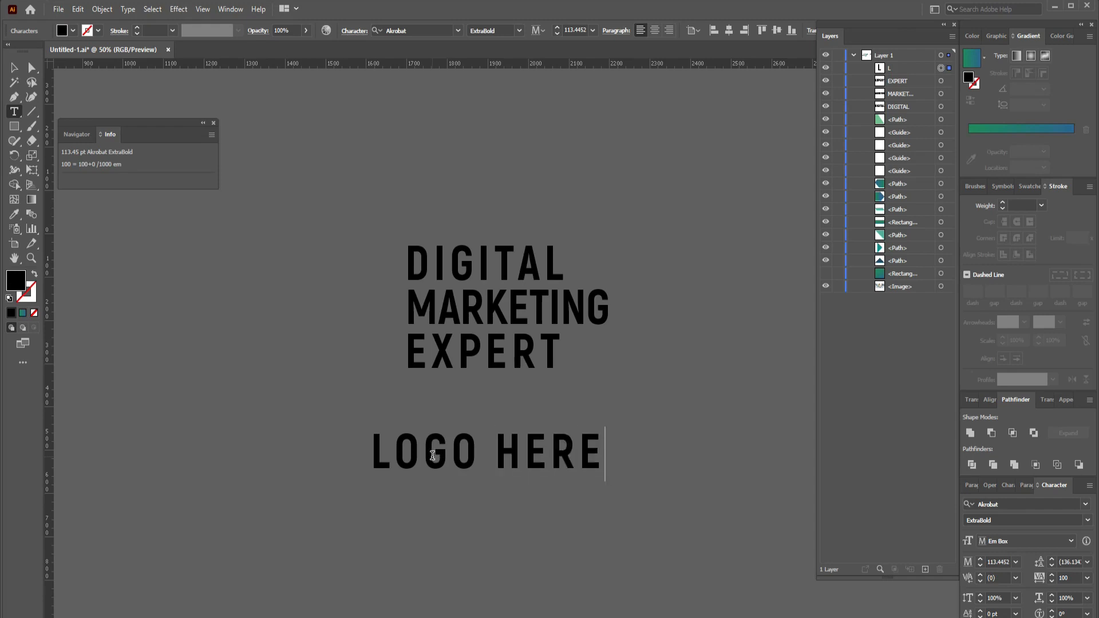
Step: Set the "LOGO HERE" text's tracking to 0 and its Akrobat font style to Regular
{"action": "left_click", "coordinate": [1087, 578]}
{"action": "left_click", "coordinate": [1073, 465]}
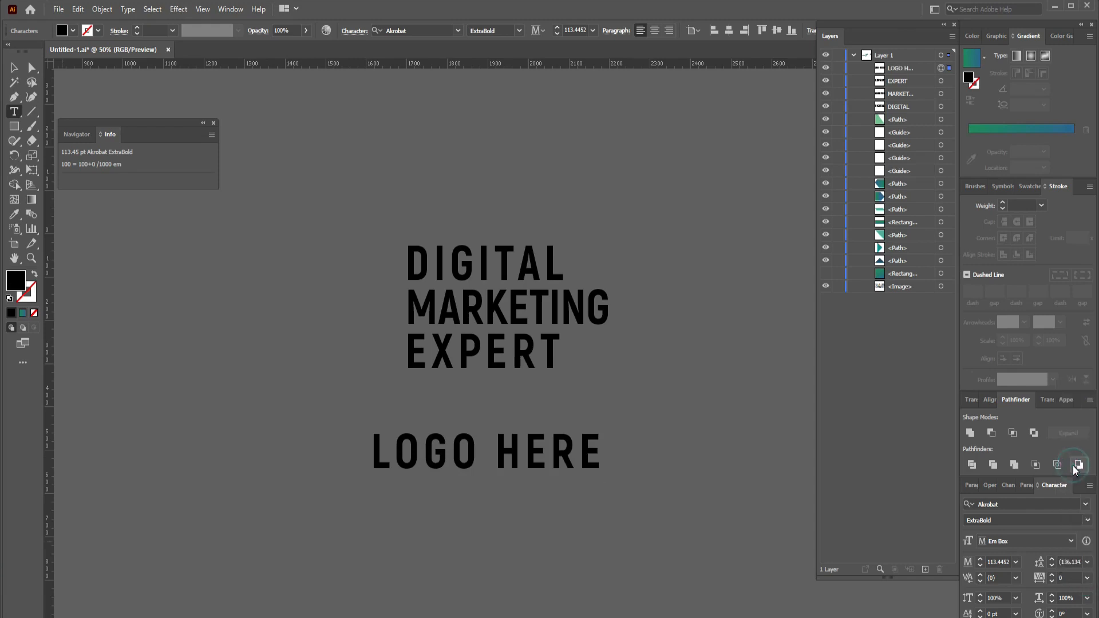
{"action": "key", "text": "Escape"}
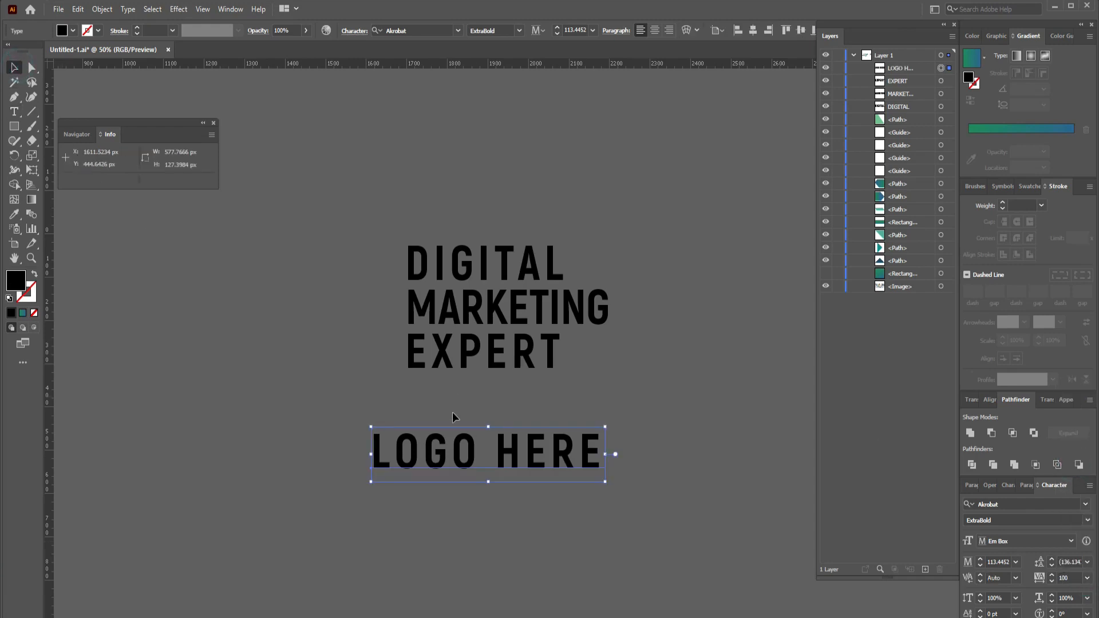
{"action": "left_click", "coordinate": [1087, 579]}
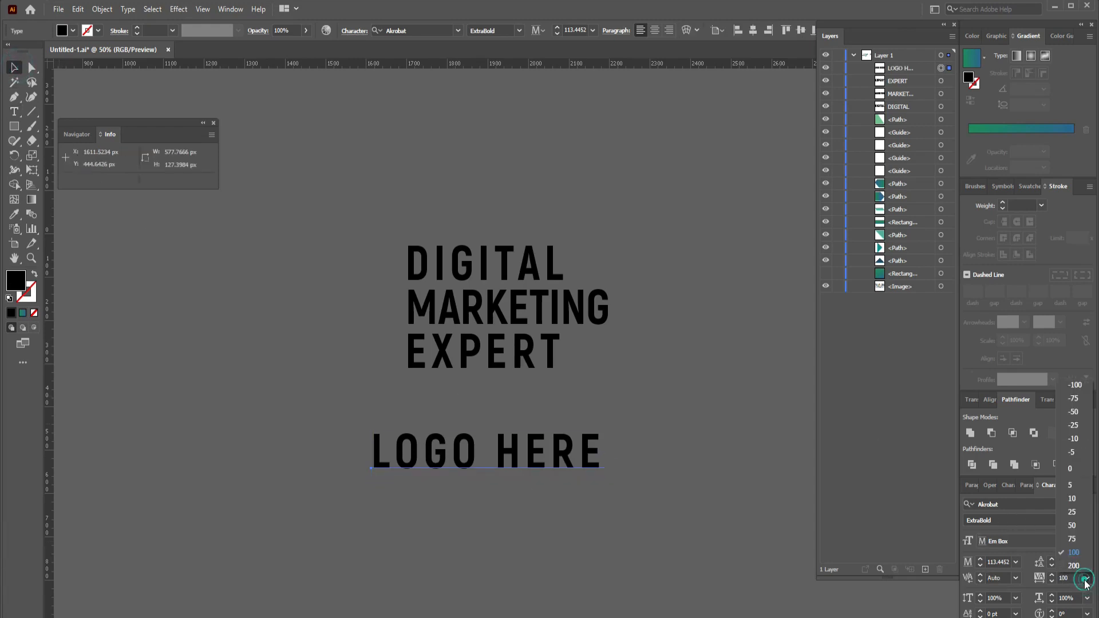
{"action": "left_click", "coordinate": [1074, 466]}
{"action": "left_click", "coordinate": [638, 501]}
{"action": "left_click", "coordinate": [519, 30]}
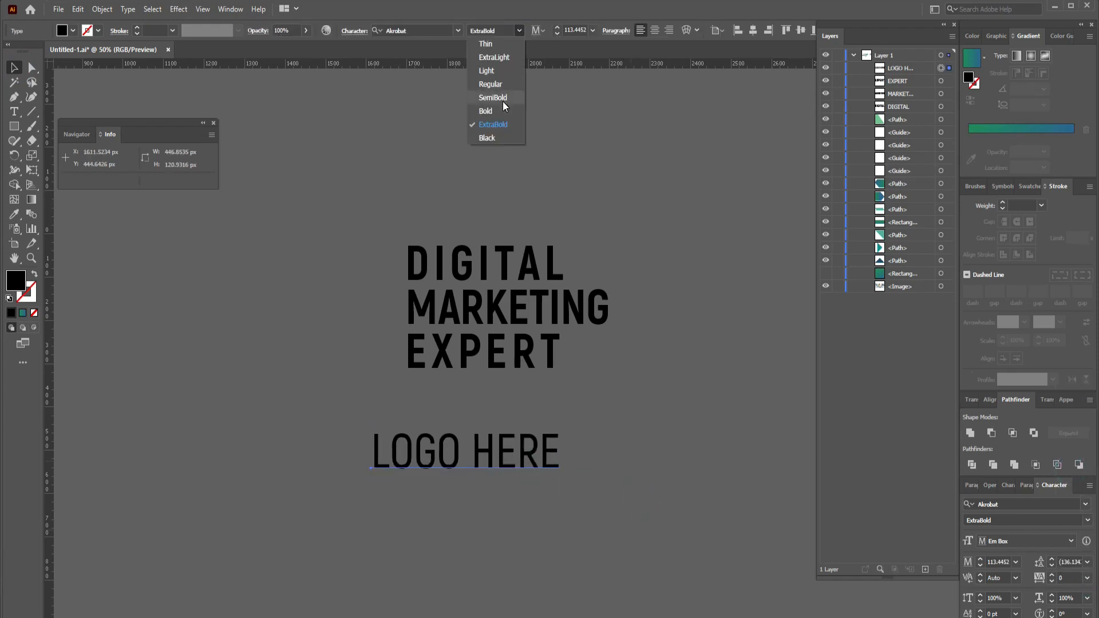
{"action": "left_click", "coordinate": [499, 84]}
{"action": "left_click", "coordinate": [668, 380]}
{"action": "left_click", "coordinate": [551, 436]}
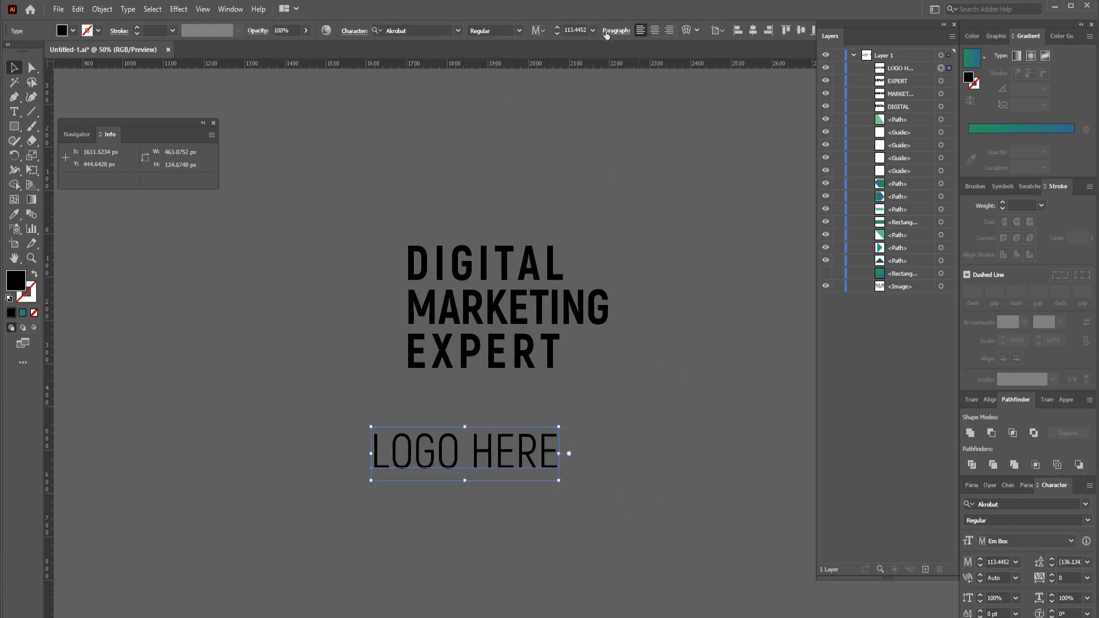
Step: Scale the "LOGO HERE" text down and place it beside the "MARKETING" line, right of the headline
{"action": "left_click", "coordinate": [558, 33]}
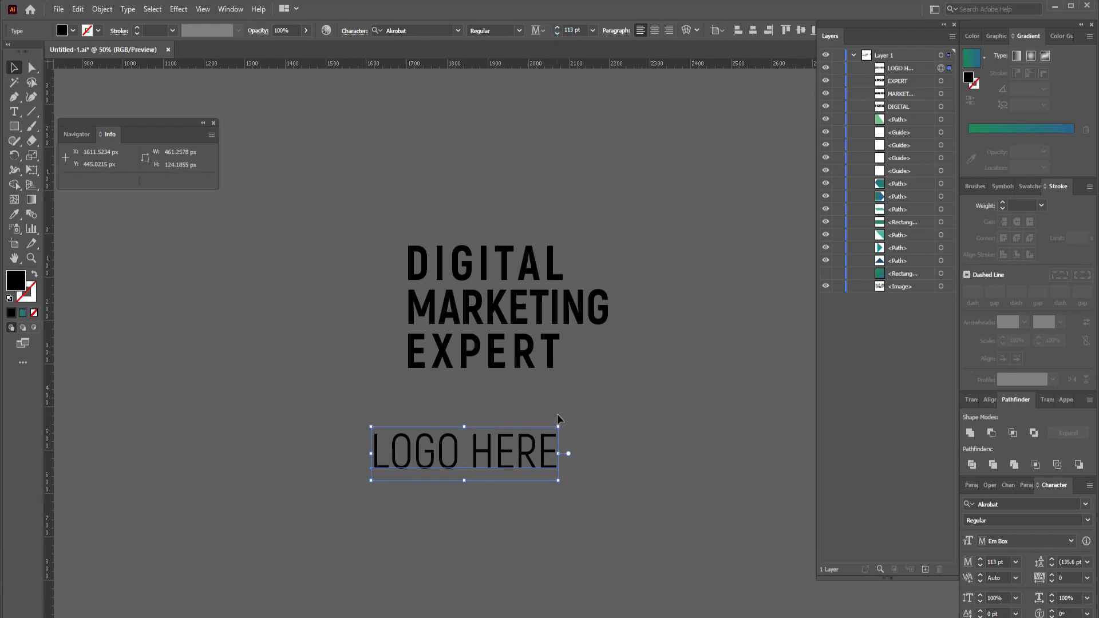
{"action": "left_click_drag", "start_coordinate": [558, 427], "coordinate": [690, 312]}
{"action": "left_click", "coordinate": [694, 373]}
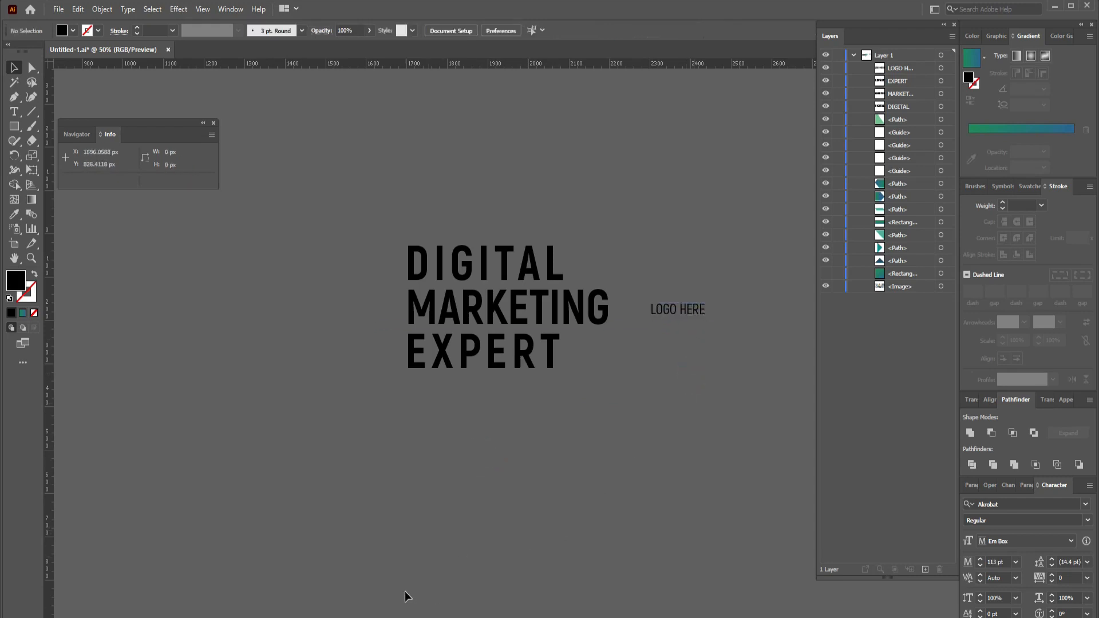
Step: Try an 87 pt placeholder area text in a rectangle about 631 by 262 px below the headline, and delete it
{"action": "left_click", "coordinate": [15, 128]}
{"action": "mouse_move", "coordinate": [404, 423]}
{"action": "left_mouse_down"}
{"action": "mouse_move", "coordinate": [596, 520]}
{"action": "mouse_move", "coordinate": [660, 535]}
{"action": "left_mouse_up"}
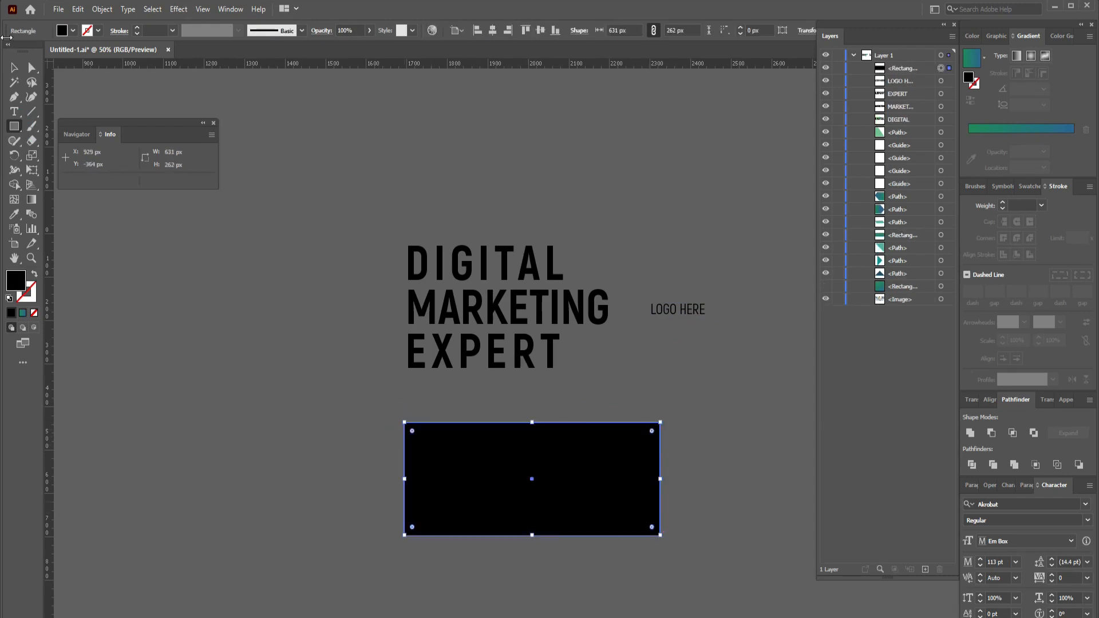
{"action": "left_click", "coordinate": [36, 276]}
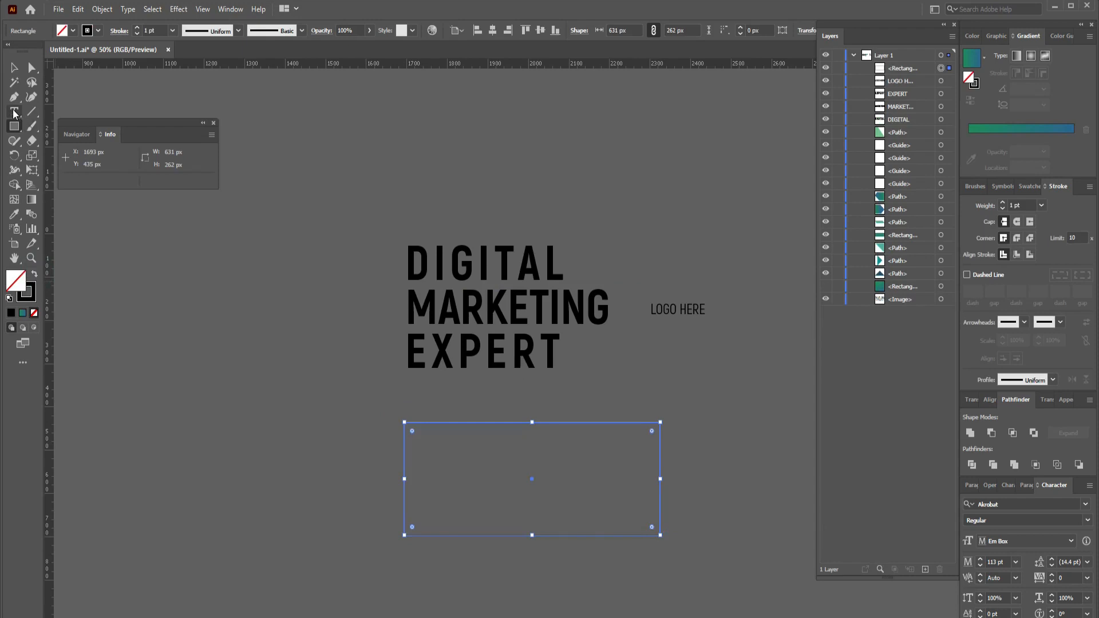
{"action": "left_click_drag", "start_coordinate": [15, 112], "coordinate": [67, 129]}
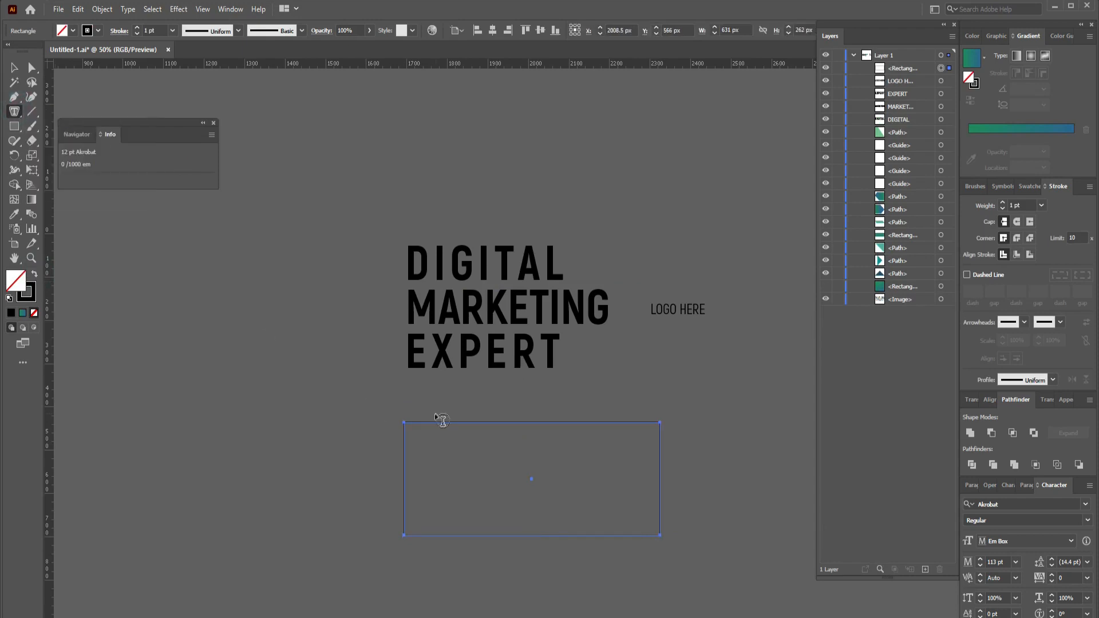
{"action": "left_click", "coordinate": [419, 423]}
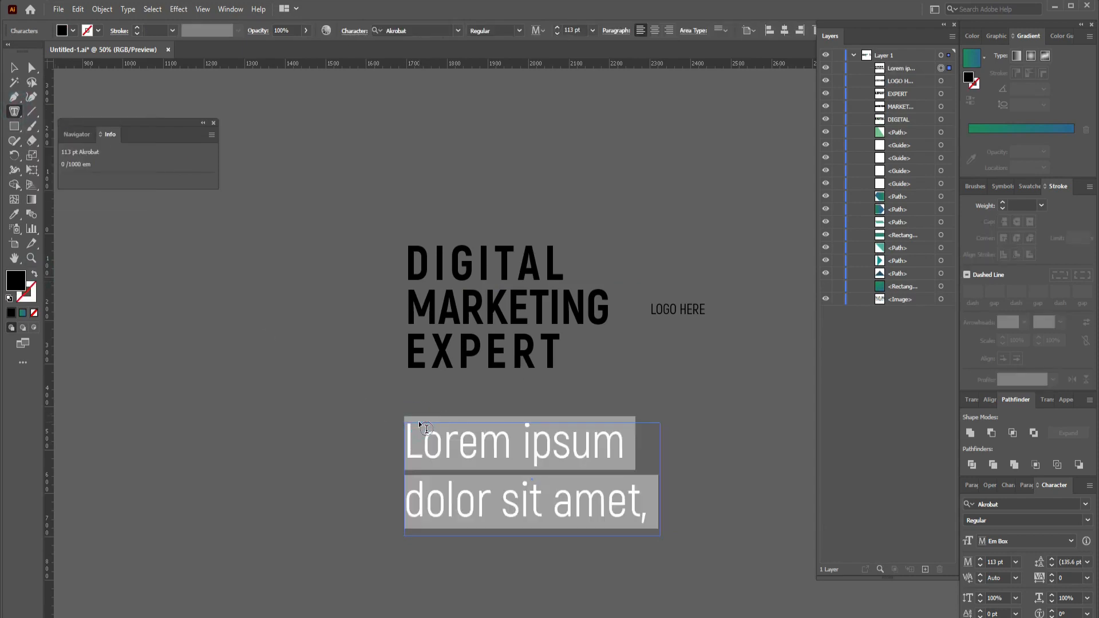
{"action": "left_click_drag", "start_coordinate": [554, 34], "coordinate": [555, 35]}
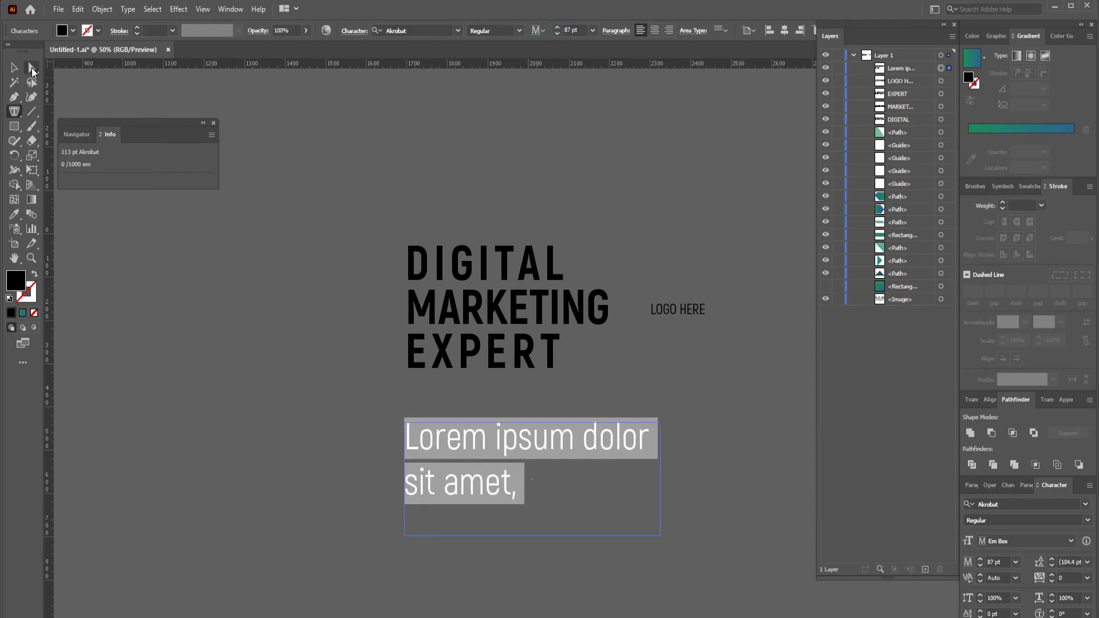
{"action": "left_click", "coordinate": [15, 67]}
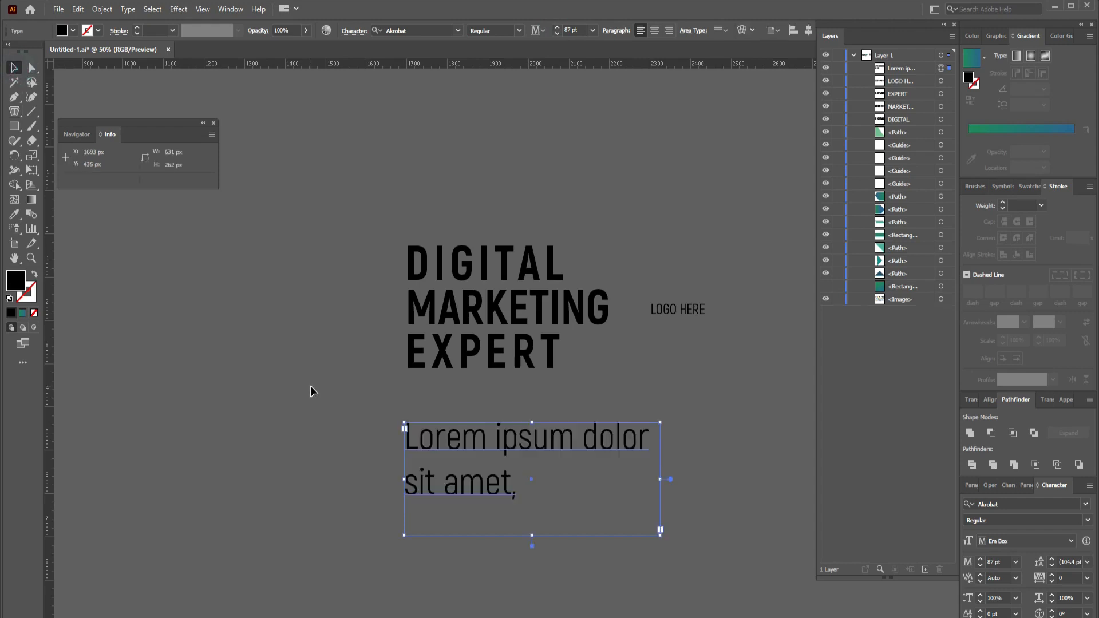
{"action": "key", "text": "Delete"}
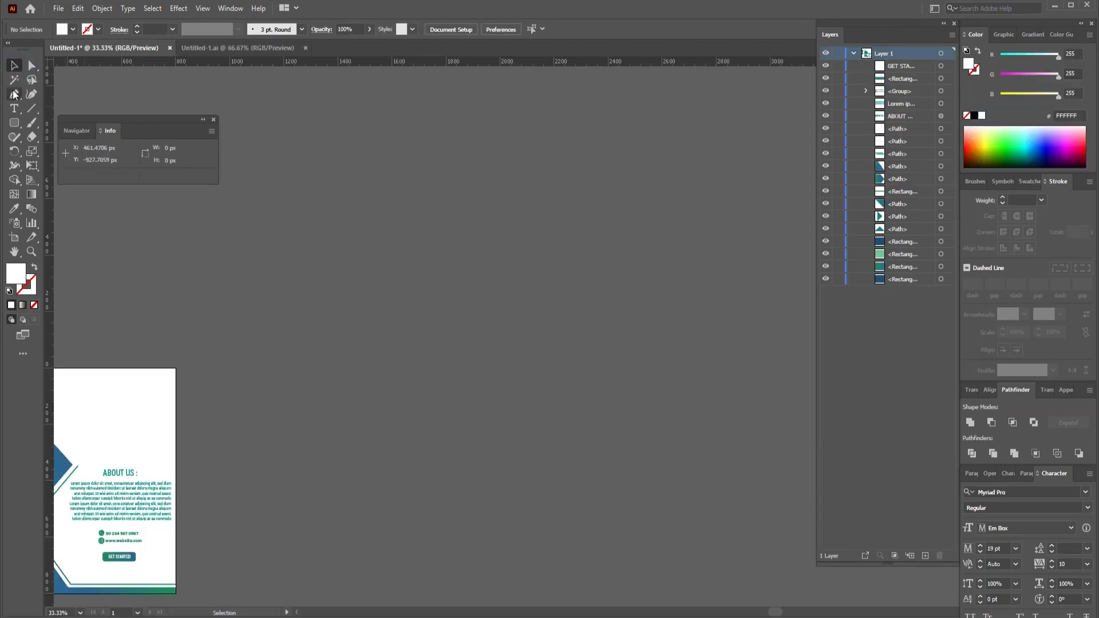
Step: Draw a closed, left-pointing shape about 654 by 630 px with rounded left corners beside the artboard, using the Pen tool
{"action": "left_click", "coordinate": [14, 95]}
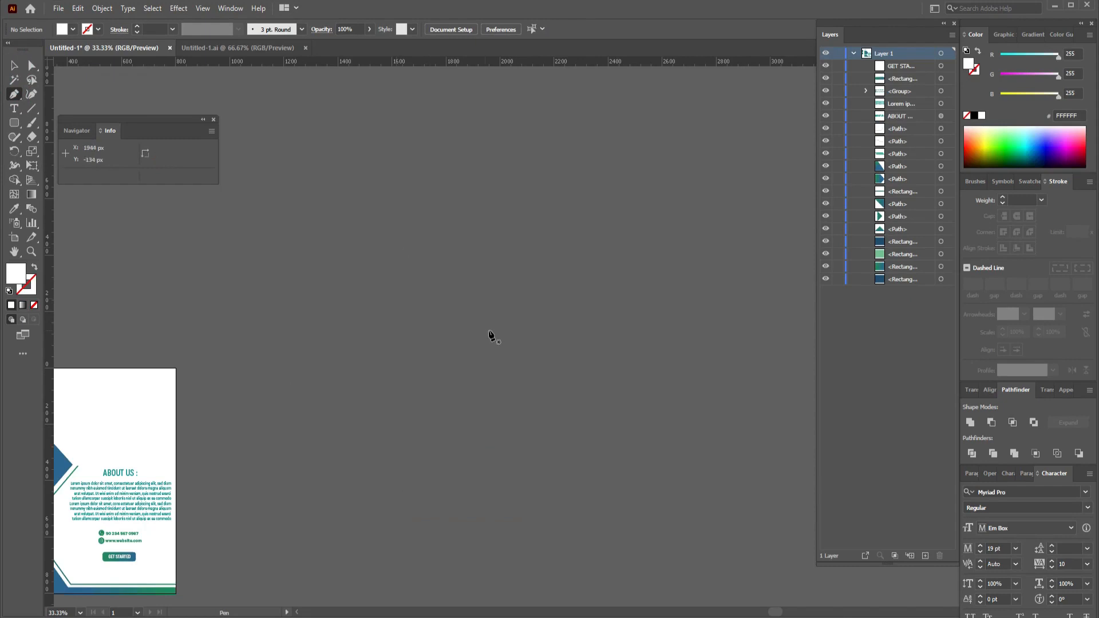
{"action": "key", "text": "space"}
{"action": "left_click_drag", "start_coordinate": [545, 330], "coordinate": [324, 381]}
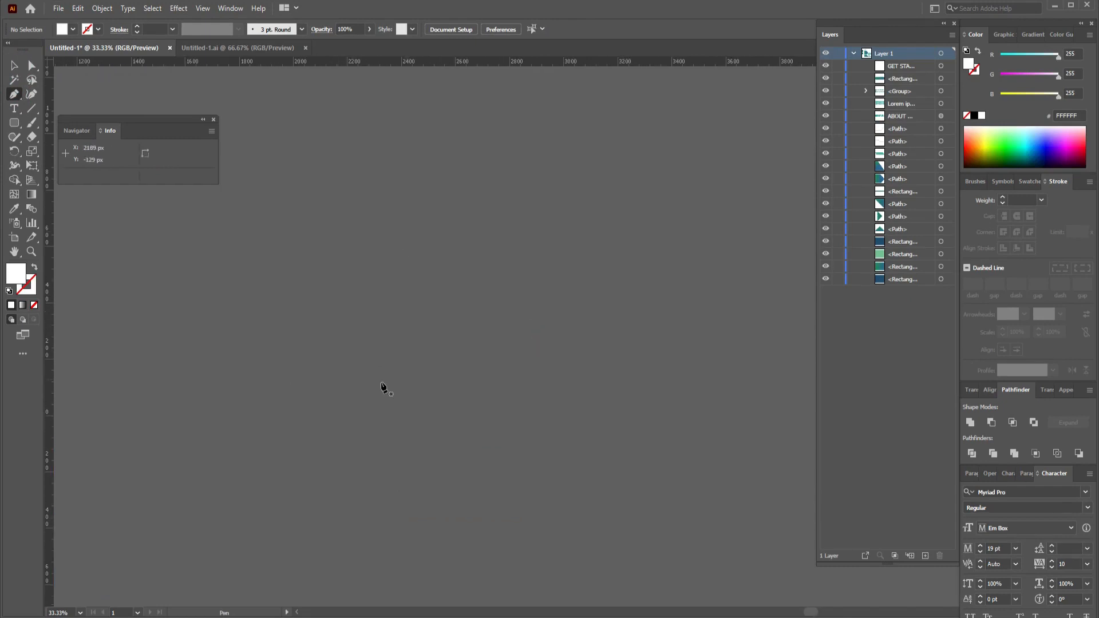
{"action": "left_click", "coordinate": [486, 371]}
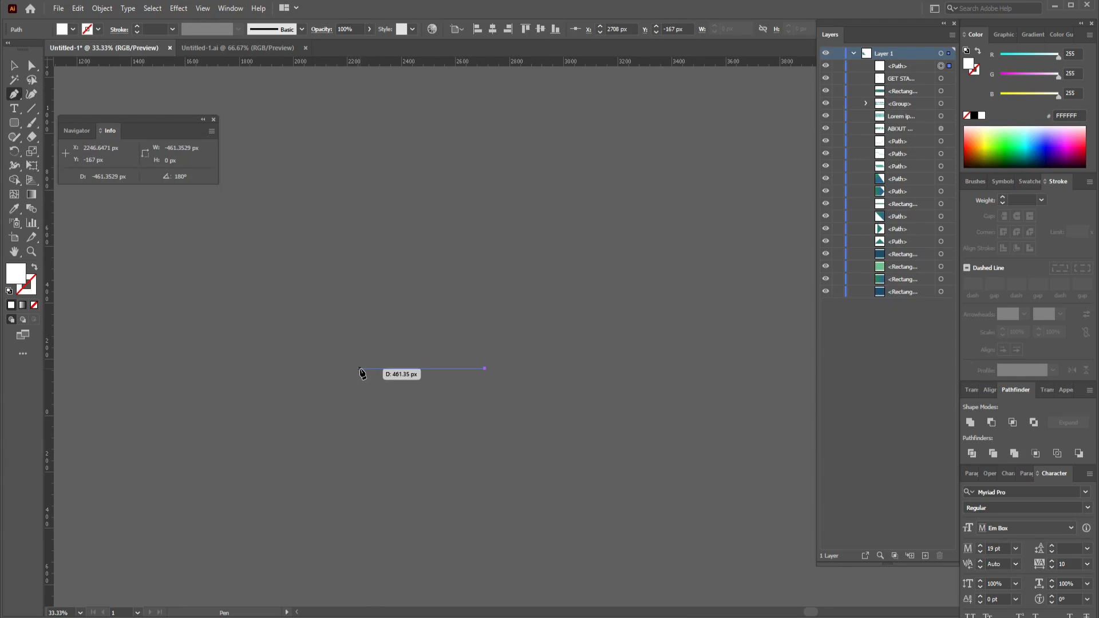
{"action": "left_click", "coordinate": [360, 369]}
{"action": "left_click", "coordinate": [310, 444]}
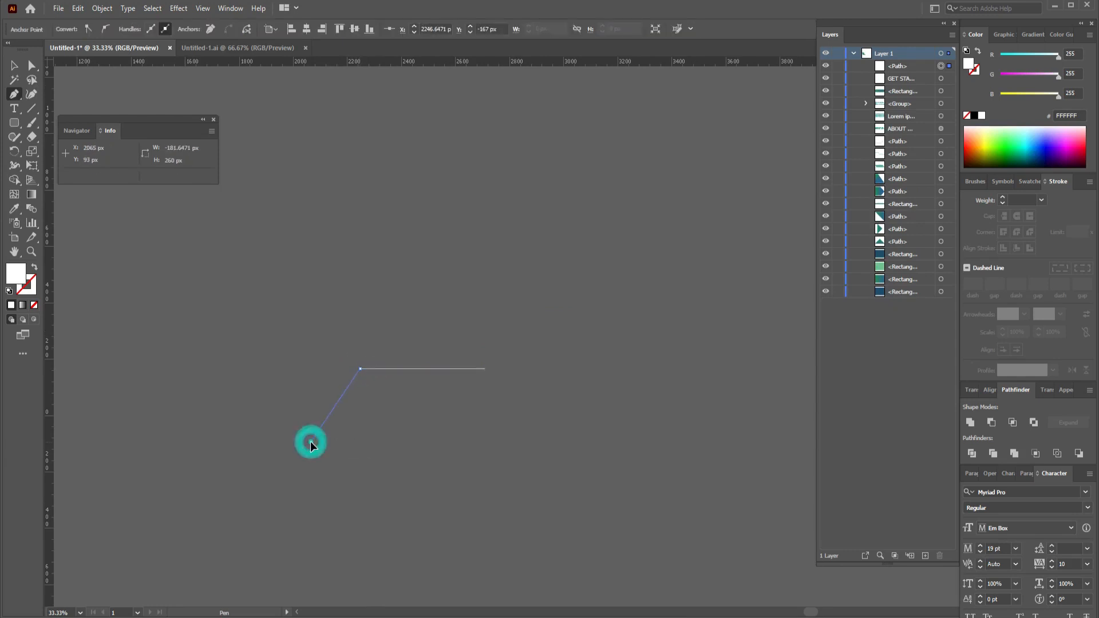
{"action": "left_click_drag", "start_coordinate": [311, 458], "coordinate": [317, 473]}
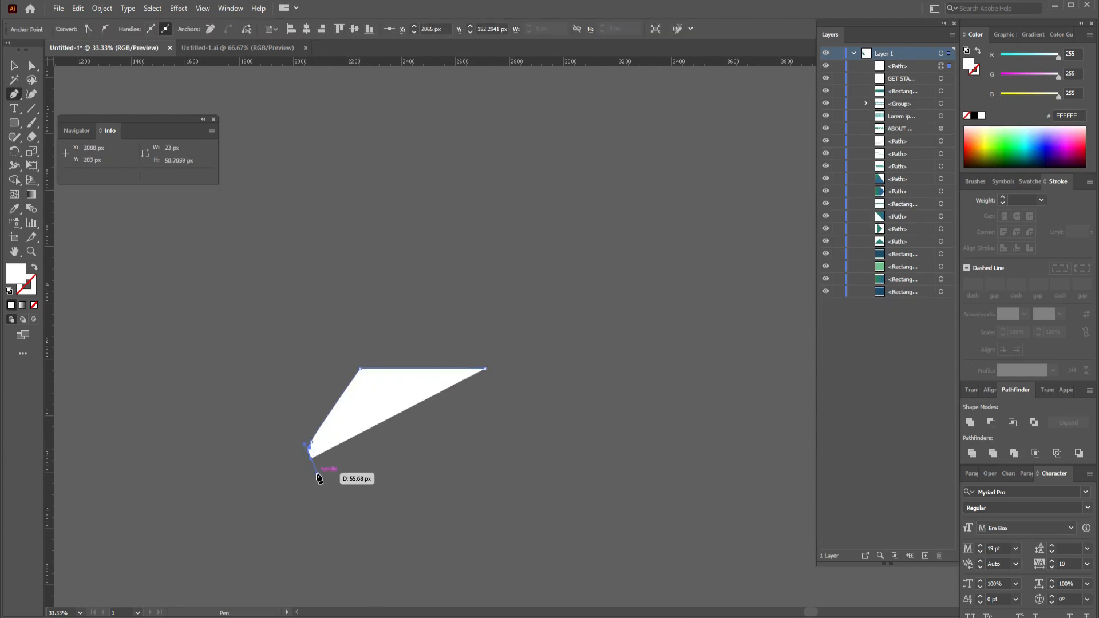
{"action": "left_click", "coordinate": [364, 542]}
{"action": "left_click_drag", "start_coordinate": [383, 541], "coordinate": [395, 531]}
{"action": "left_click", "coordinate": [383, 542]}
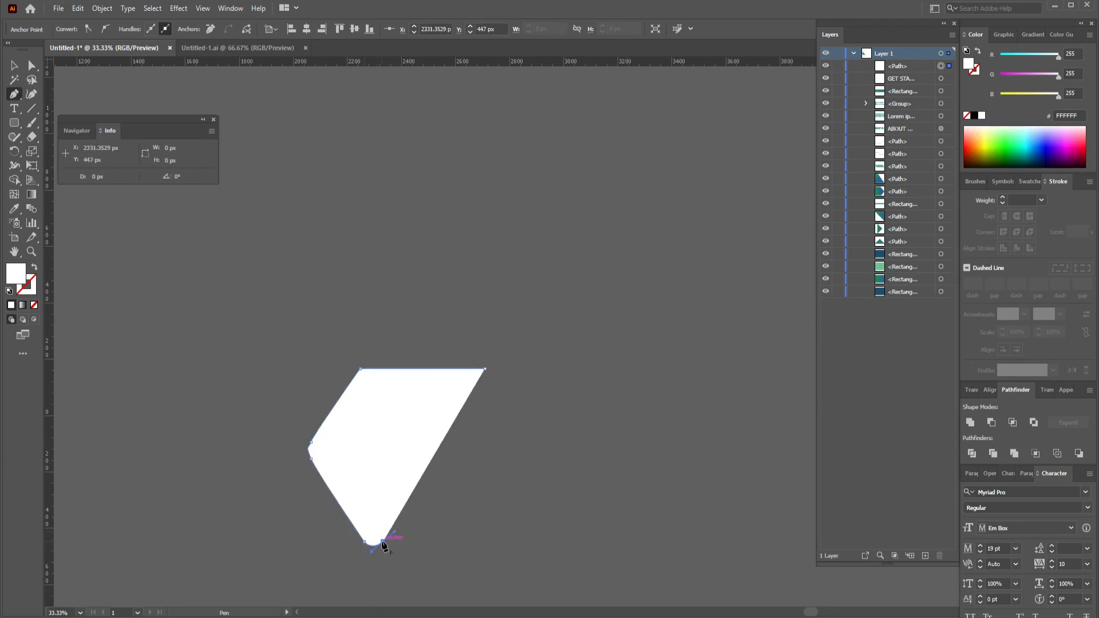
{"action": "left_click", "coordinate": [485, 542]}
{"action": "left_click", "coordinate": [484, 369]}
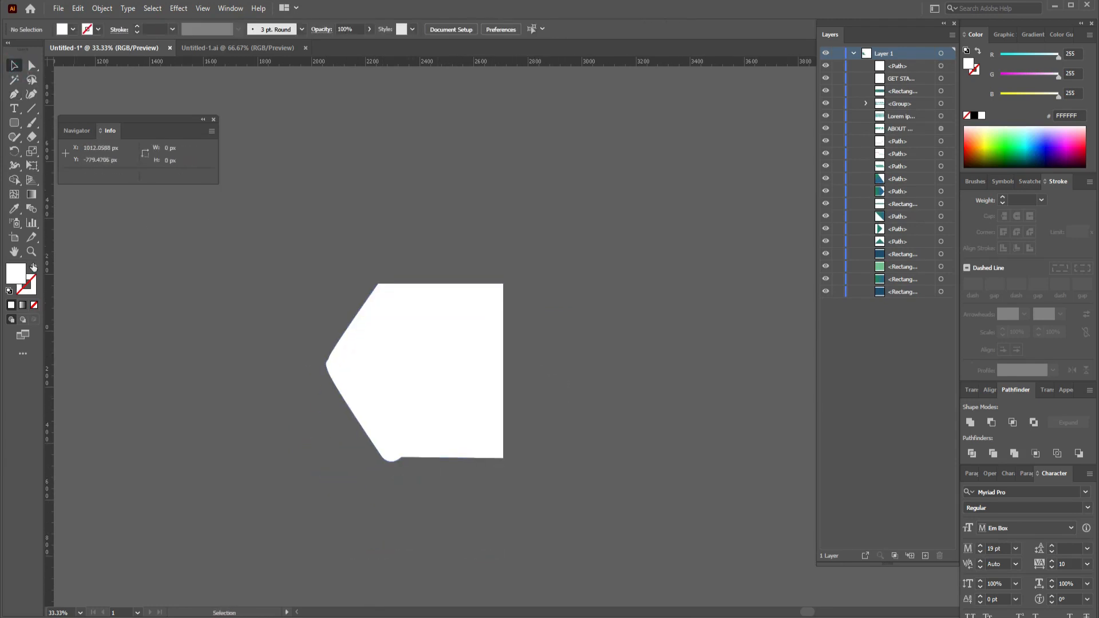
Step: Remove both the fill and the stroke from the drawn left-pointing shape
{"action": "left_click", "coordinate": [34, 267]}
{"action": "left_click", "coordinate": [378, 349]}
{"action": "left_click", "coordinate": [35, 305]}
{"action": "left_click", "coordinate": [172, 312]}
Step: Lower the two anchor points of the shape's bottom edge together by about 42 px
{"action": "key", "text": "ctrl+1"}
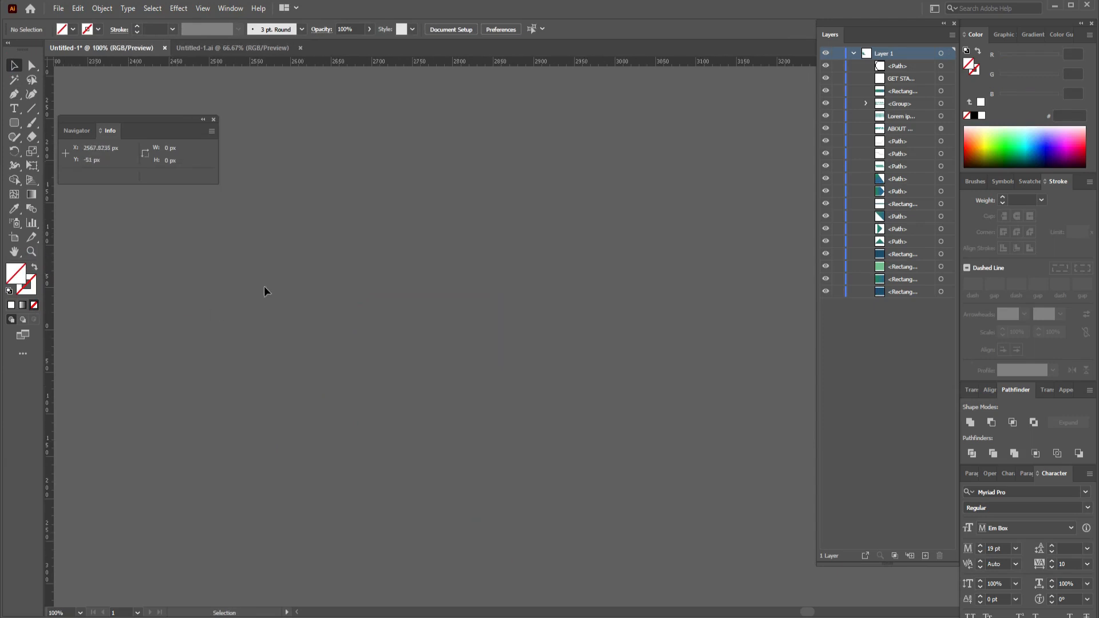
{"action": "left_click_drag", "start_coordinate": [264, 287], "coordinate": [494, 444]}
{"action": "mouse_move", "coordinate": [495, 446]}
{"action": "left_mouse_down"}
{"action": "mouse_move", "coordinate": [719, 287]}
{"action": "mouse_move", "coordinate": [830, 180]}
{"action": "left_mouse_up"}
{"action": "key", "text": "a"}
{"action": "left_click", "coordinate": [492, 389]}
{"action": "left_click", "coordinate": [409, 444]}
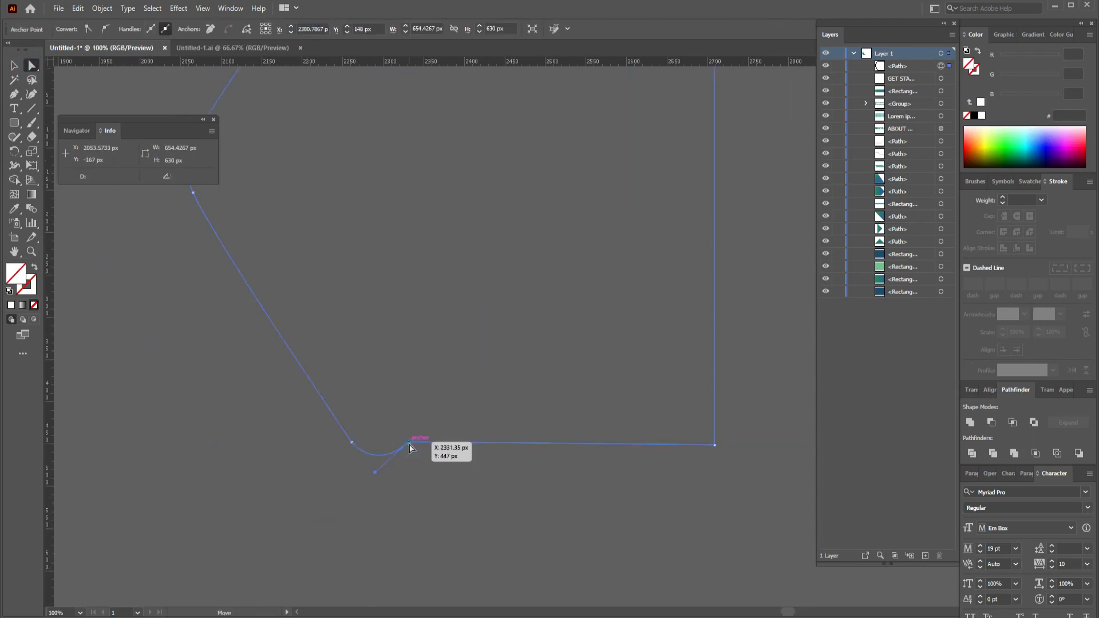
{"action": "left_click", "coordinate": [714, 445], "text": "shift"}
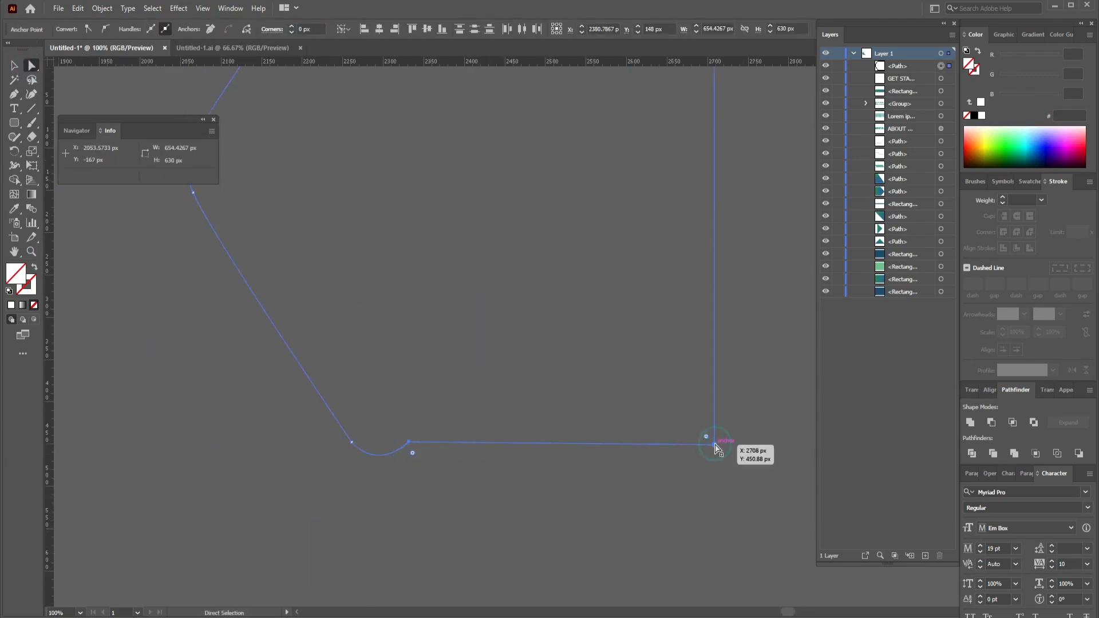
{"action": "key", "text": "Down"}
{"action": "key", "text": "Down"}
{"action": "key", "text": "Down"}
{"action": "key", "text": "Down"}
{"action": "key", "text": "Down"}
{"action": "key", "text": "Down"}
{"action": "key", "text": "Down"}
{"action": "key", "text": "Down"}
{"action": "key", "text": "Down"}
{"action": "key", "text": "Down"}
{"action": "key", "text": "Down"}
{"action": "key", "text": "Down"}
{"action": "key", "text": "Down"}
{"action": "key", "text": "Down"}
{"action": "key", "text": "Down"}
{"action": "key", "text": "Down"}
{"action": "key", "text": "Down"}
{"action": "key", "text": "Down"}
{"action": "key", "text": "Down"}
{"action": "key", "text": "Down"}
{"action": "left_click_drag", "start_coordinate": [669, 464], "coordinate": [668, 478]}
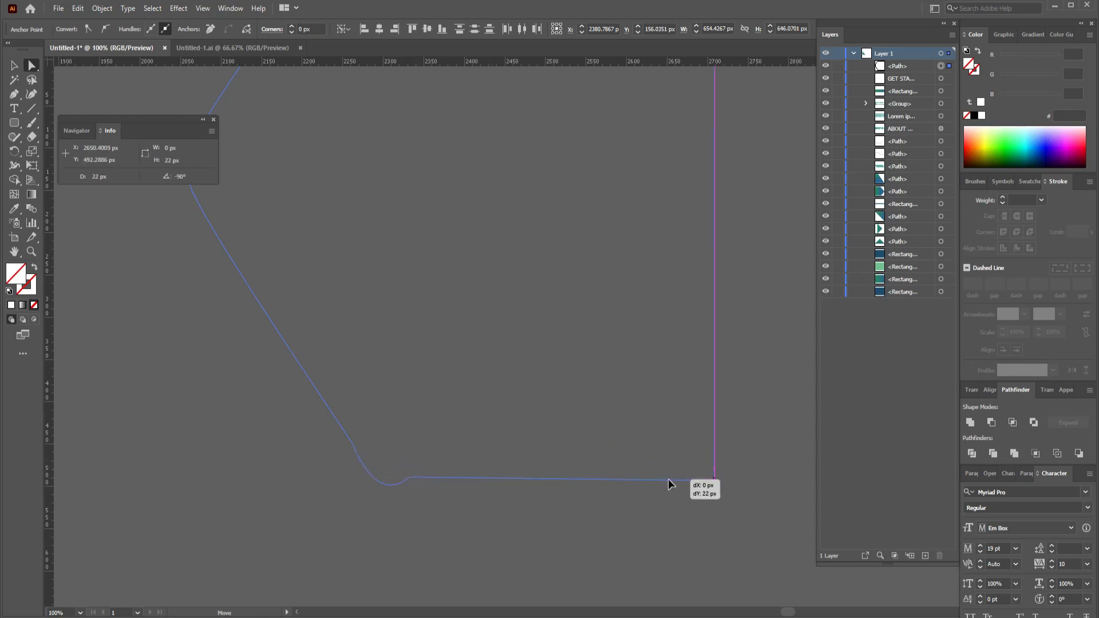
{"action": "left_click", "coordinate": [552, 522]}
Step: Reshape the rounded bottom-left corner of the shape by adjusting its curve handle
{"action": "left_click", "coordinate": [409, 477]}
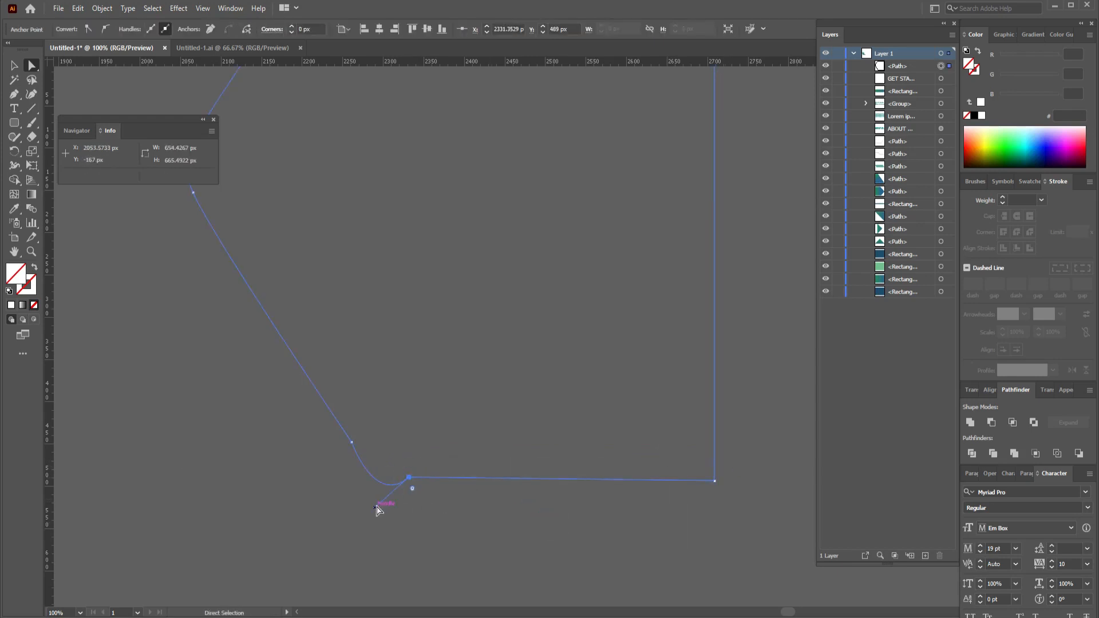
{"action": "left_click_drag", "start_coordinate": [376, 508], "coordinate": [353, 494]}
{"action": "left_click", "coordinate": [463, 494]}
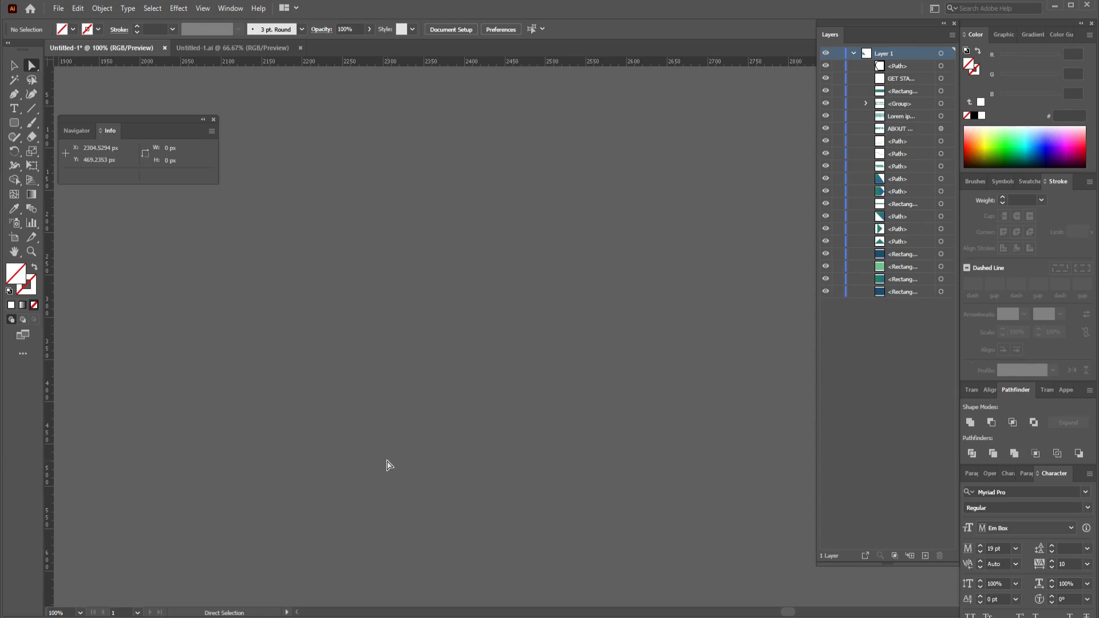
Step: Move the green-to-blue gradient version of the left-pointing shape about 244 px left and 29 px down
{"action": "key", "text": "ctrl+minus"}
{"action": "key", "text": "v"}
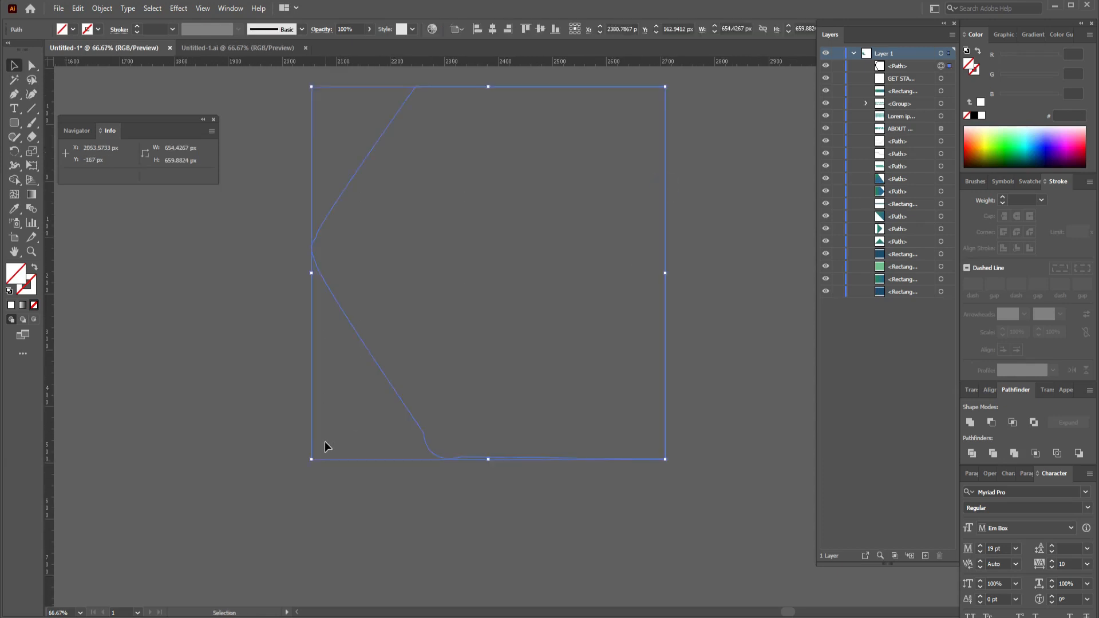
{"action": "left_click", "coordinate": [523, 259]}
{"action": "left_click_drag", "start_coordinate": [561, 311], "coordinate": [427, 328]}
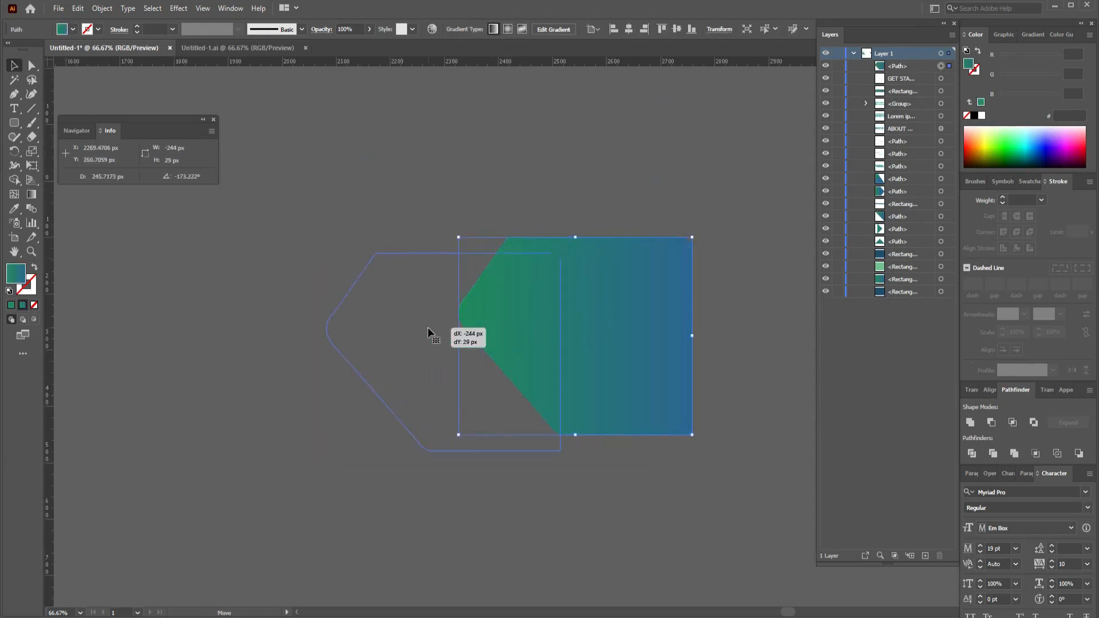
{"action": "left_click", "coordinate": [639, 349]}
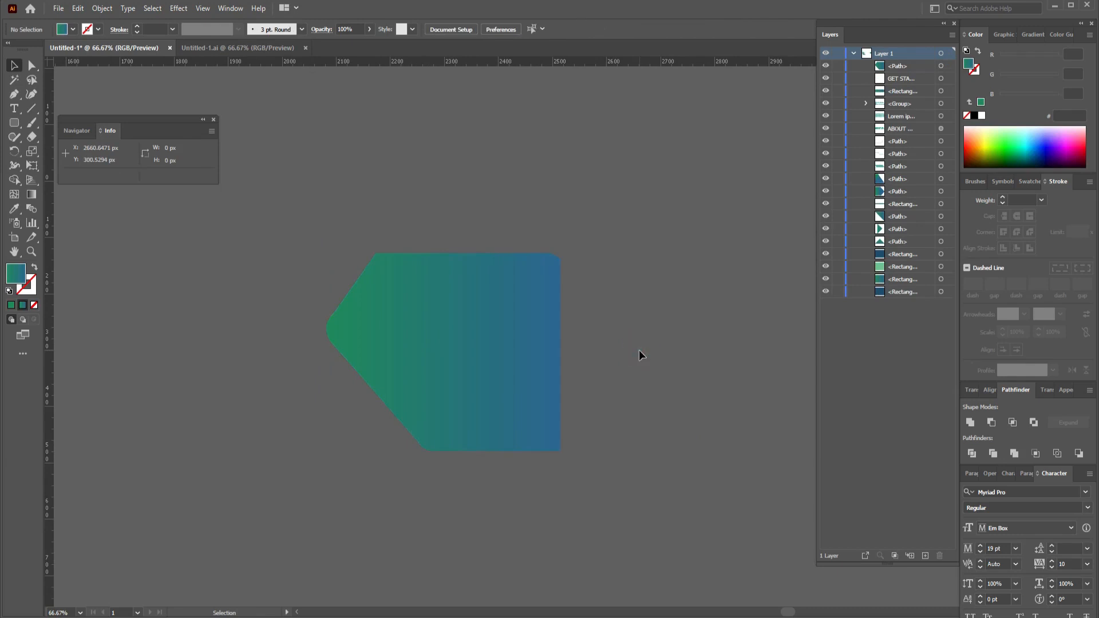
Step: Place the pexels-canva-studio photo, scale it down to about 1278 by 852 px and set it beside the gradient shapes
{"action": "left_click_drag", "start_coordinate": [508, 349], "coordinate": [509, 377]}
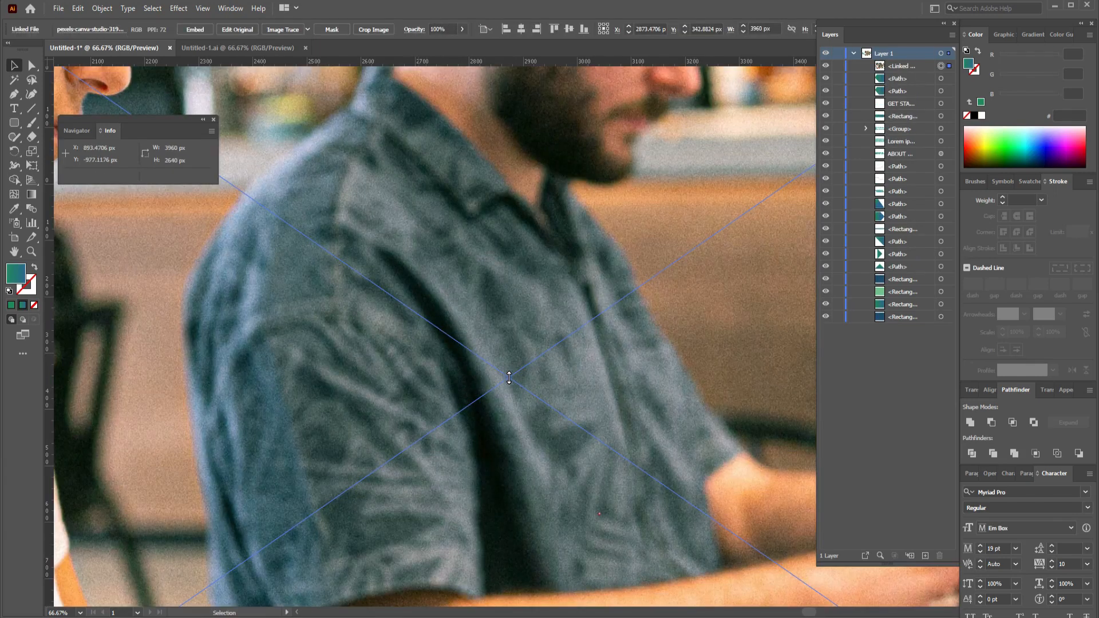
{"action": "key", "text": "ctrl+minus"}
{"action": "key", "text": "ctrl+minus"}
{"action": "key", "text": "ctrl+minus"}
{"action": "key", "text": "ctrl+minus"}
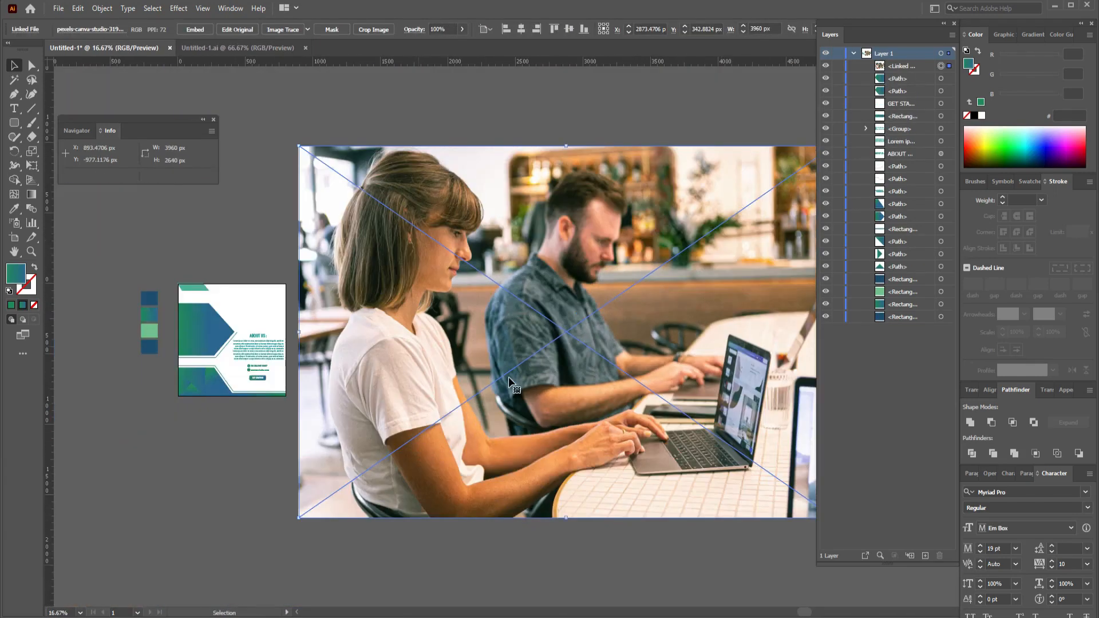
{"action": "left_click_drag", "start_coordinate": [712, 307], "coordinate": [569, 360]}
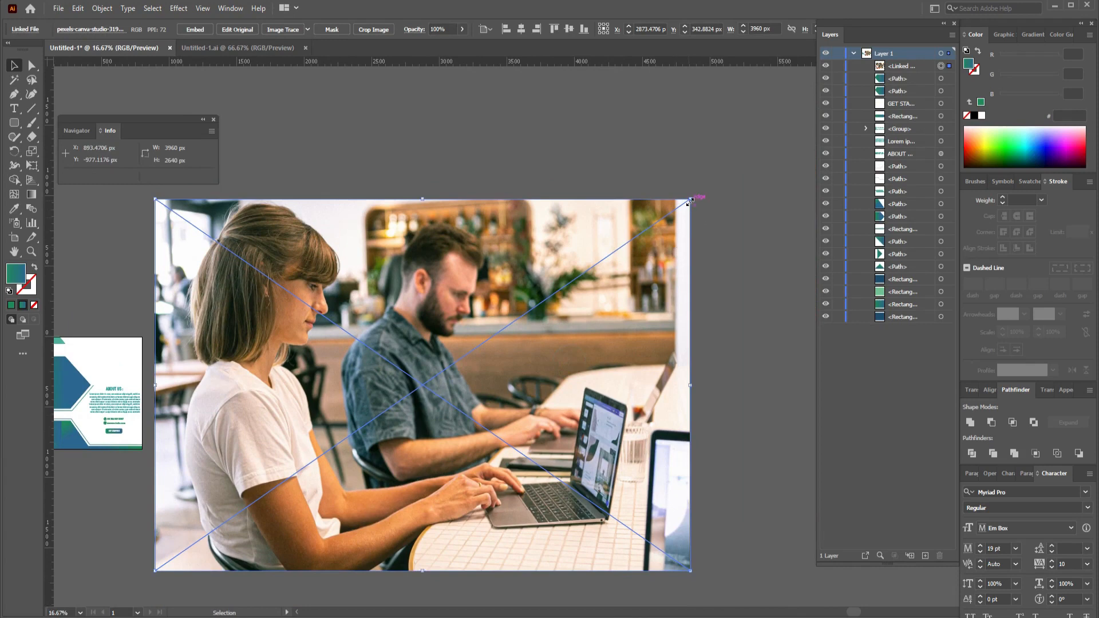
{"action": "left_click_drag", "start_coordinate": [691, 201], "coordinate": [593, 330]}
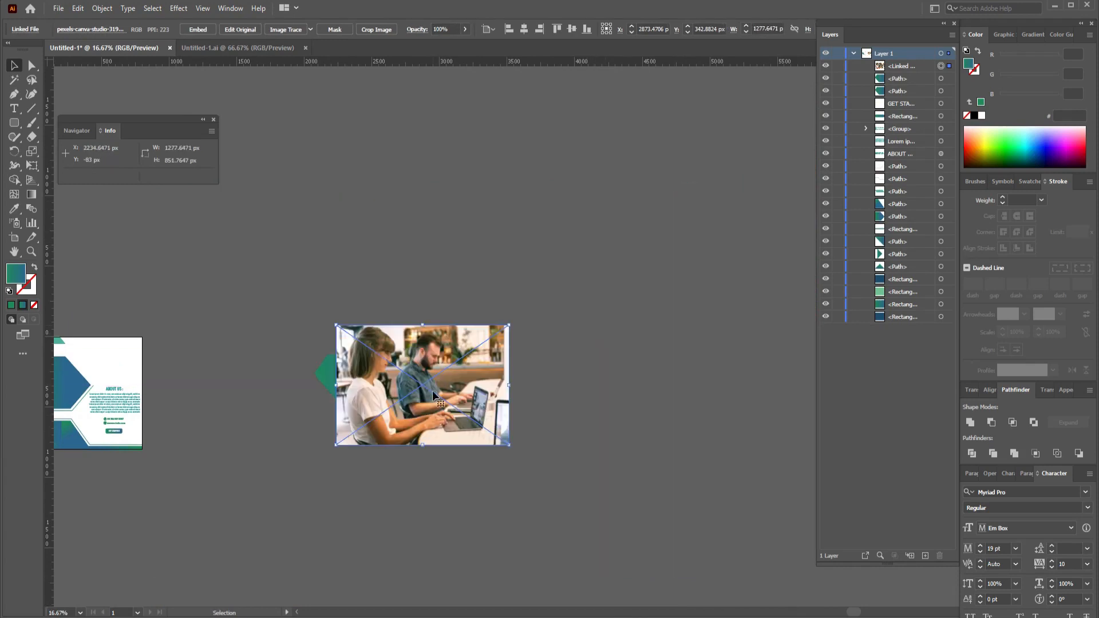
{"action": "left_click_drag", "start_coordinate": [433, 393], "coordinate": [488, 388]}
{"action": "key", "text": "ctrl+equal"}
{"action": "key", "text": "ctrl+equal"}
{"action": "key", "text": "ctrl+equal"}
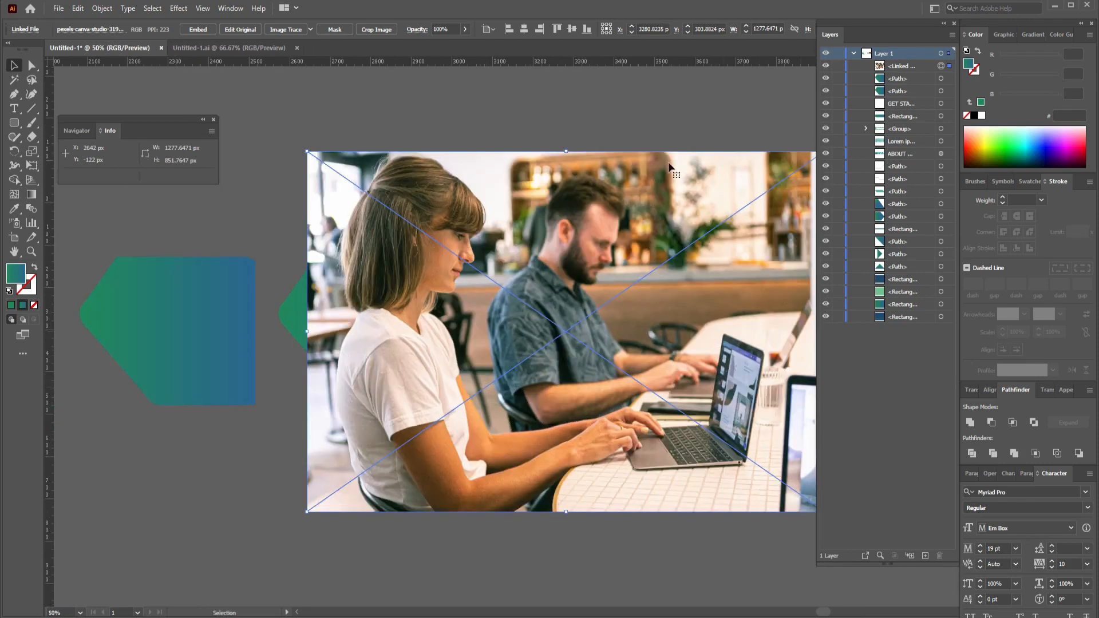
Step: Embed the photo, then scale it down to about 492 by 351 px and place it behind the second gradient shape
{"action": "left_click", "coordinate": [198, 29]}
{"action": "left_click_drag", "start_coordinate": [308, 152], "coordinate": [446, 266]}
{"action": "left_click_drag", "start_coordinate": [514, 325], "coordinate": [354, 314]}
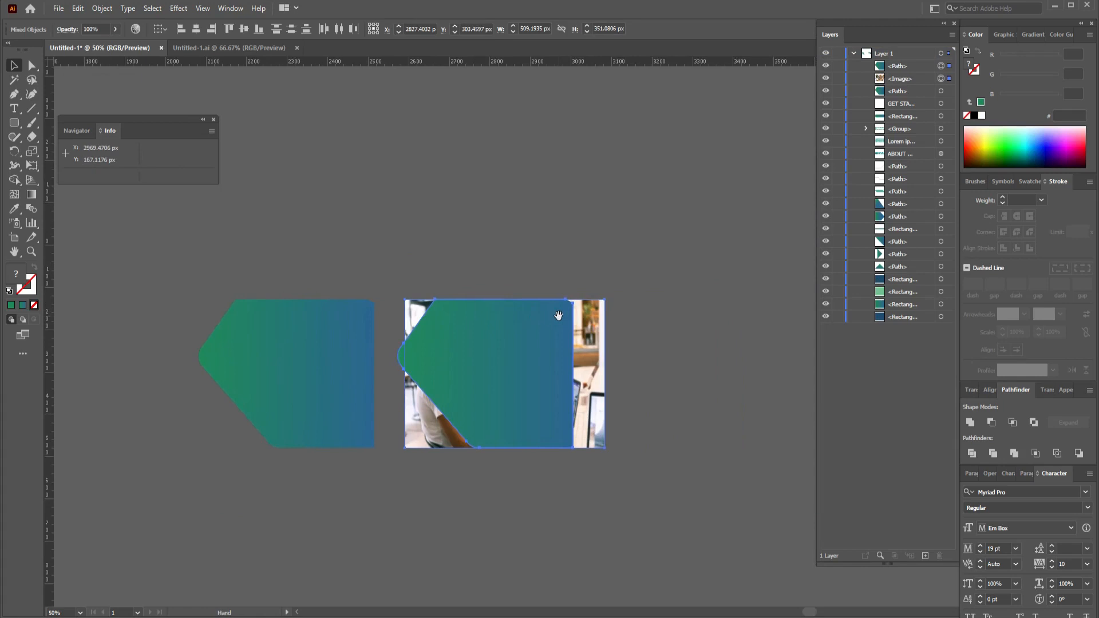
Step: Position the second gradient shape within the photo's bounds and clip the photo to it with a clipping mask
{"action": "left_click", "coordinate": [542, 359]}
{"action": "left_click_drag", "start_coordinate": [543, 359], "coordinate": [576, 361]}
{"action": "left_click", "coordinate": [648, 358]}
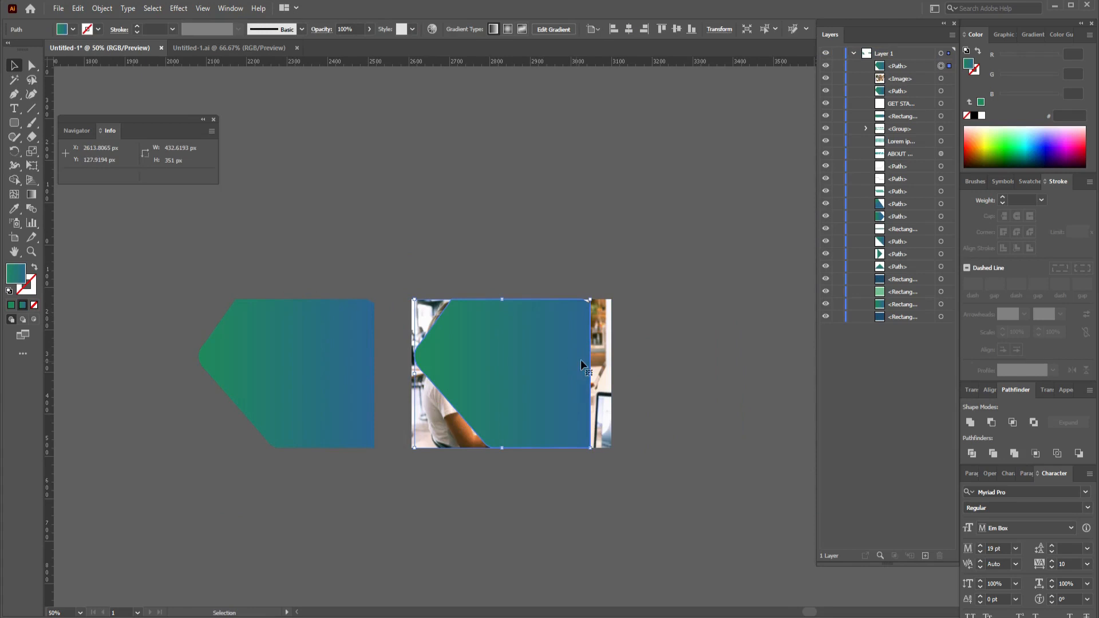
{"action": "left_click", "coordinate": [645, 332]}
{"action": "left_click", "coordinate": [521, 354]}
{"action": "left_click", "coordinate": [660, 346]}
{"action": "left_click_drag", "start_coordinate": [660, 345], "coordinate": [558, 376]}
{"action": "right_click", "coordinate": [558, 377]}
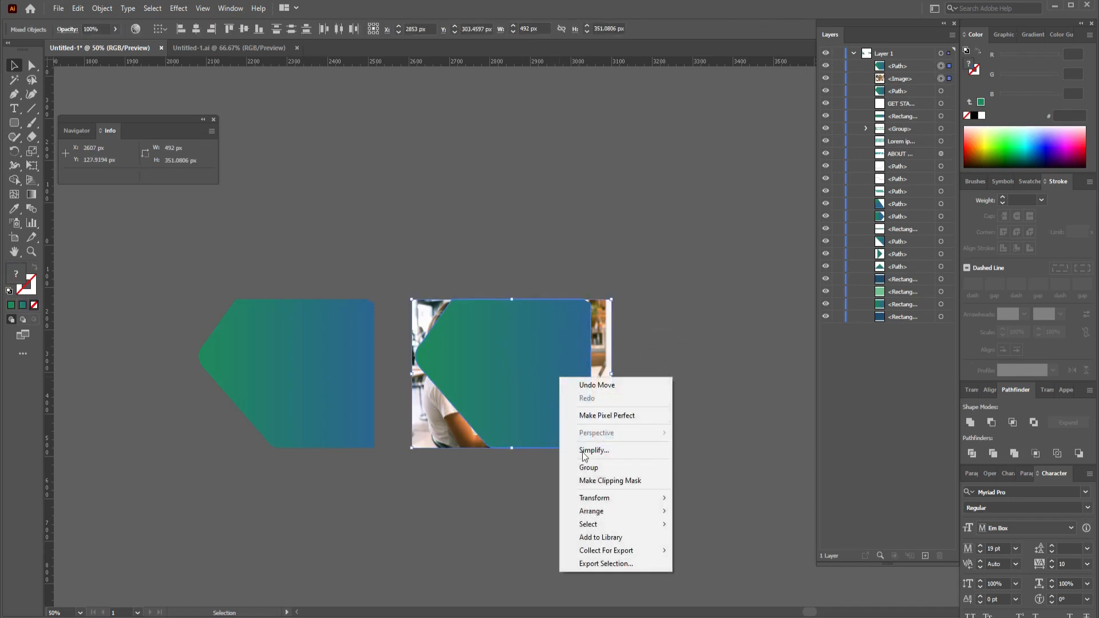
{"action": "left_click", "coordinate": [587, 481]}
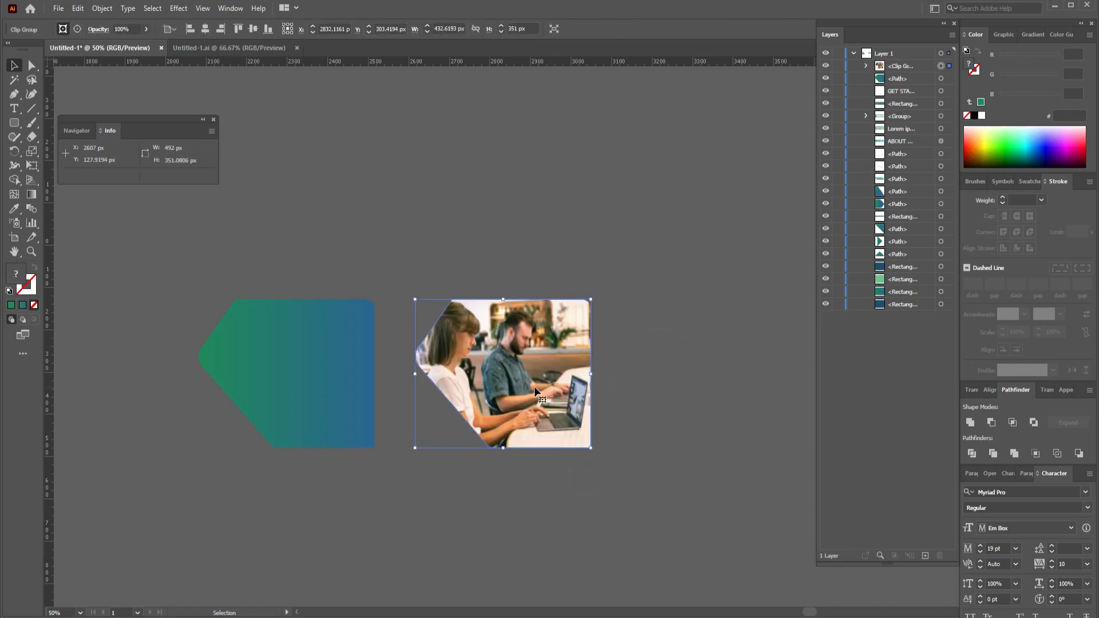
Step: Move the clipped photo exactly over the remaining gradient shape
{"action": "left_click_drag", "start_coordinate": [536, 392], "coordinate": [317, 391]}
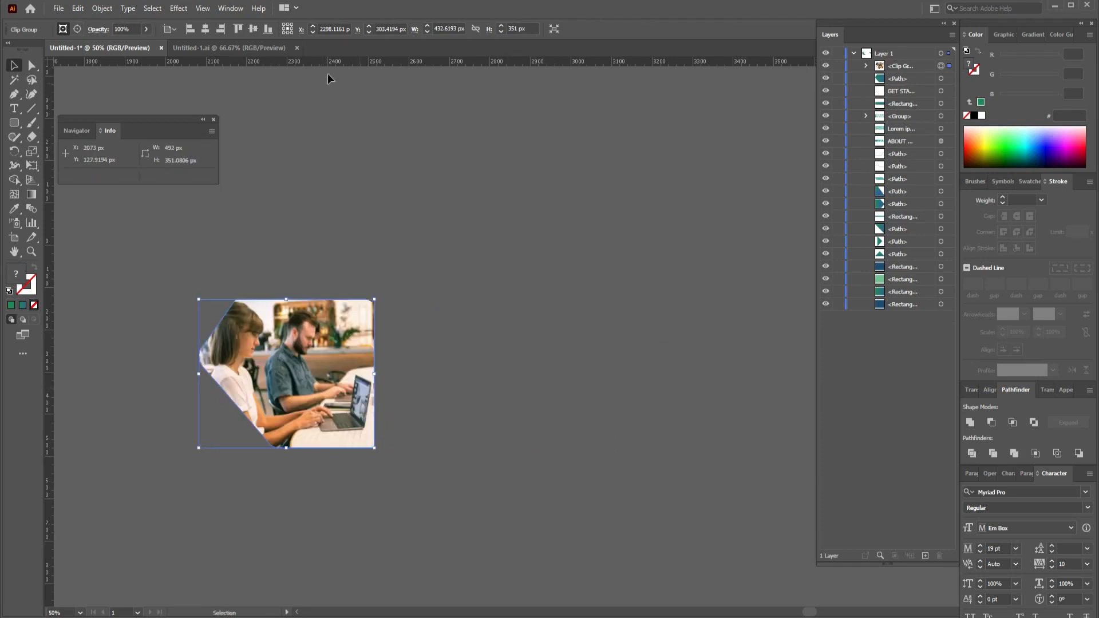
{"action": "left_click", "coordinate": [203, 29]}
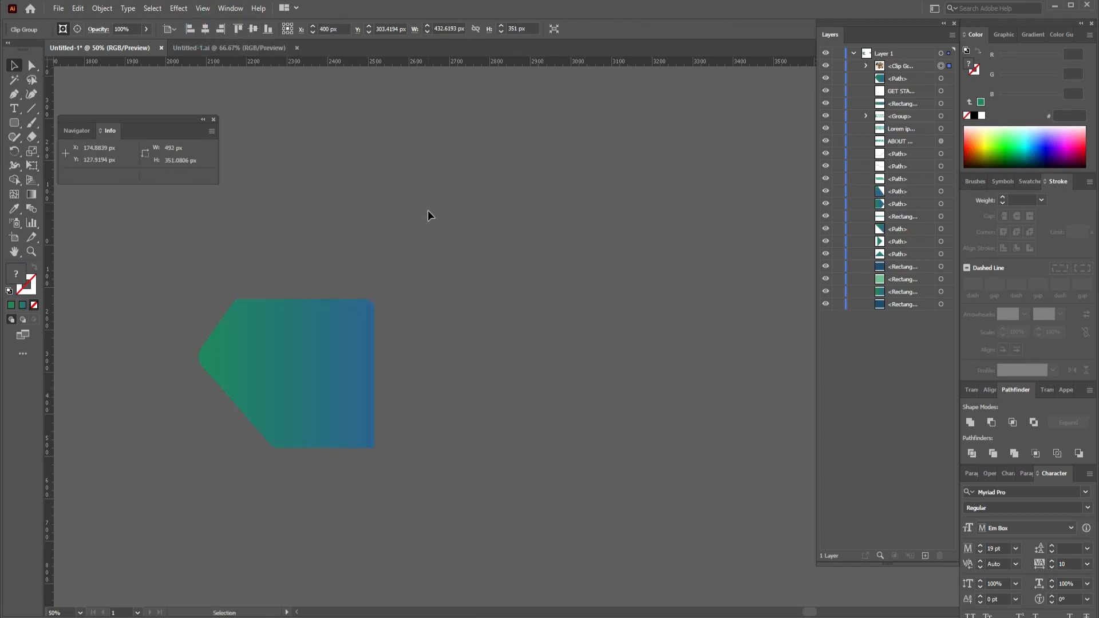
{"action": "key", "text": "ctrl+z"}
{"action": "left_click", "coordinate": [444, 326]}
{"action": "scroll", "coordinate": [444, 326], "scroll_direction": "left", "scroll_amount": 3}
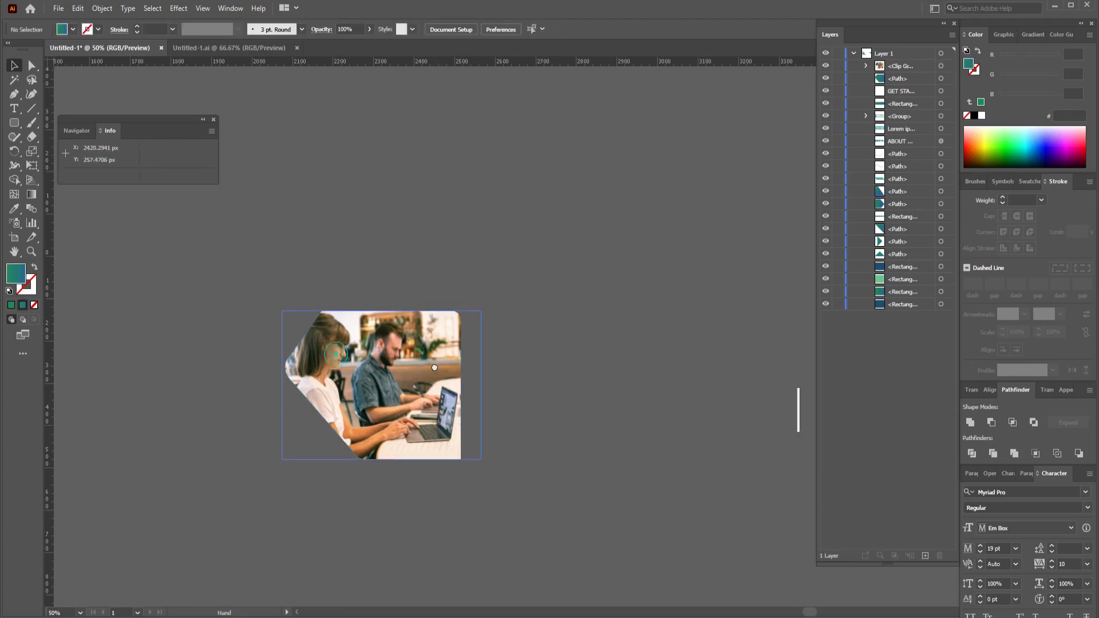
Step: Enlarge the gradient shape behind the photo to form a border along its left and bottom sides, flush at the top and right
{"action": "left_click", "coordinate": [945, 79]}
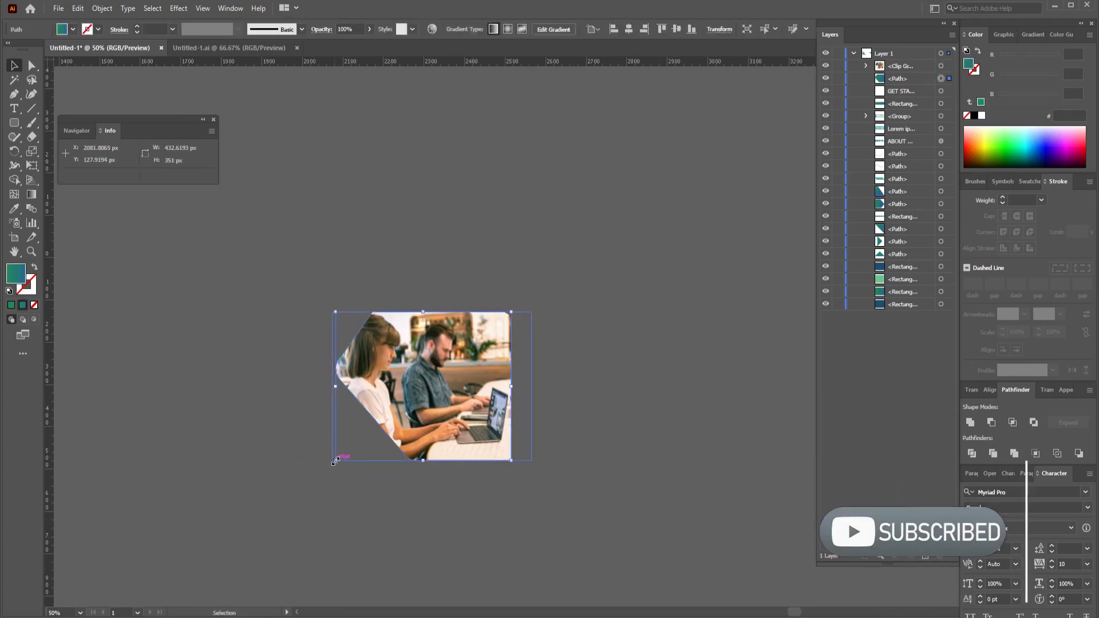
{"action": "left_click_drag", "start_coordinate": [335, 462], "coordinate": [328, 466]}
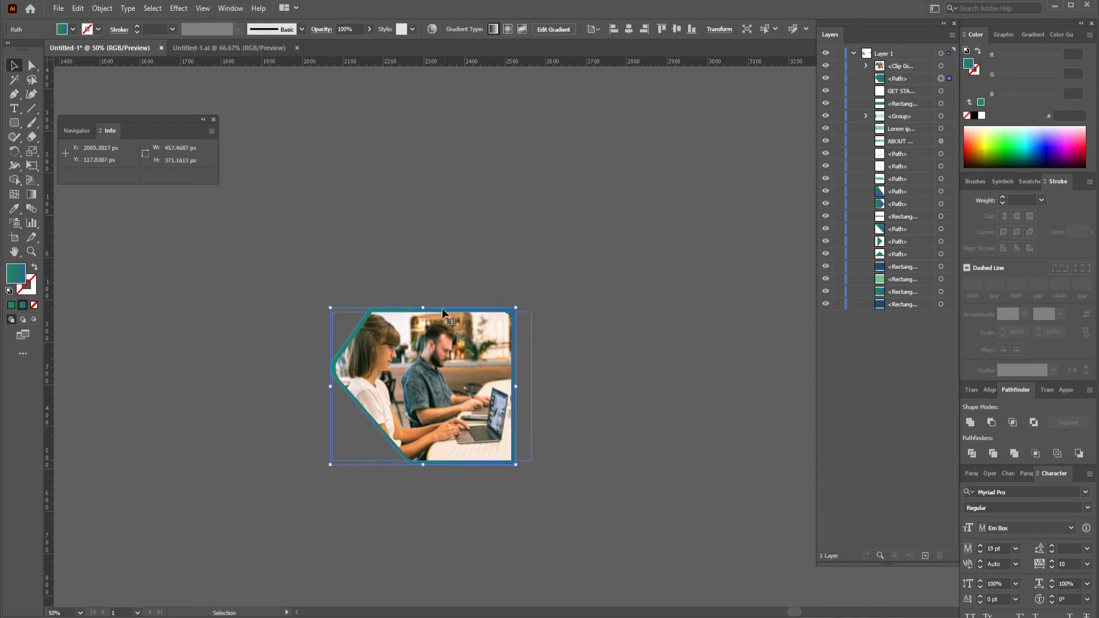
{"action": "left_click_drag", "start_coordinate": [425, 309], "coordinate": [424, 314]}
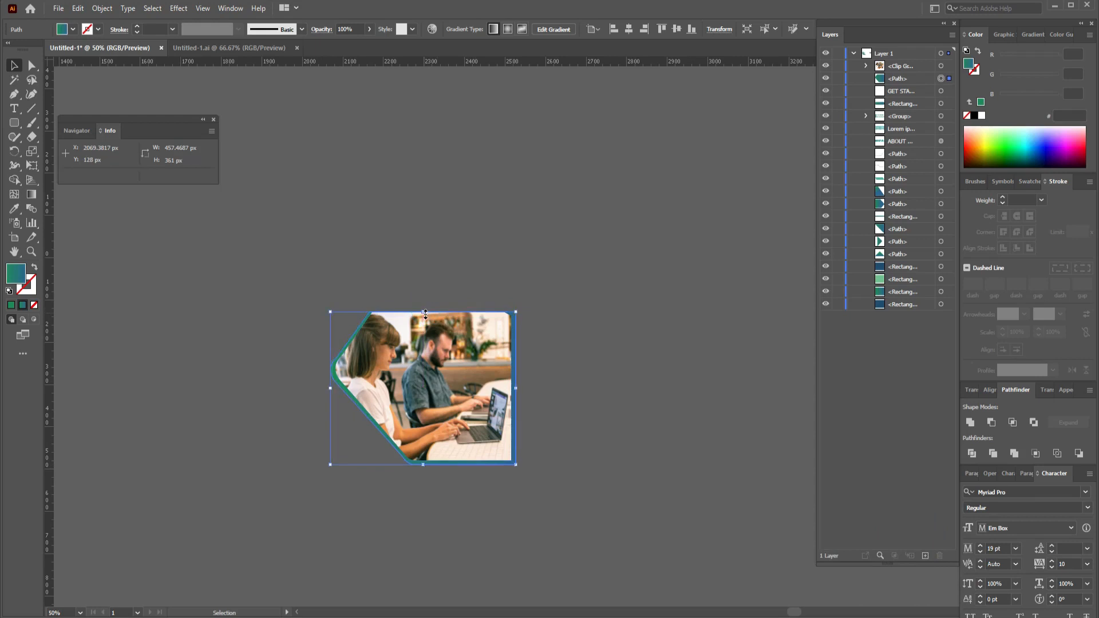
{"action": "left_click_drag", "start_coordinate": [515, 388], "coordinate": [510, 388]}
{"action": "left_click", "coordinate": [561, 413]}
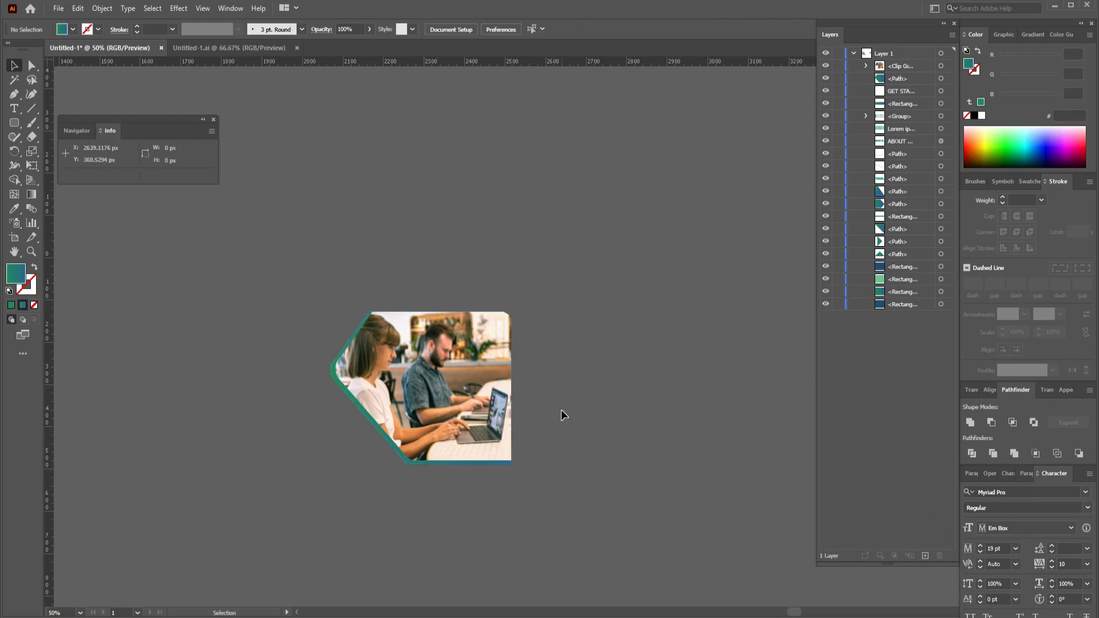
Step: Switch to the Untitled-1.ai document and examine its complete layout with the clipped photo
{"action": "left_click_drag", "start_coordinate": [571, 338], "coordinate": [376, 427]}
{"action": "left_click_drag", "start_coordinate": [344, 362], "coordinate": [290, 334]}
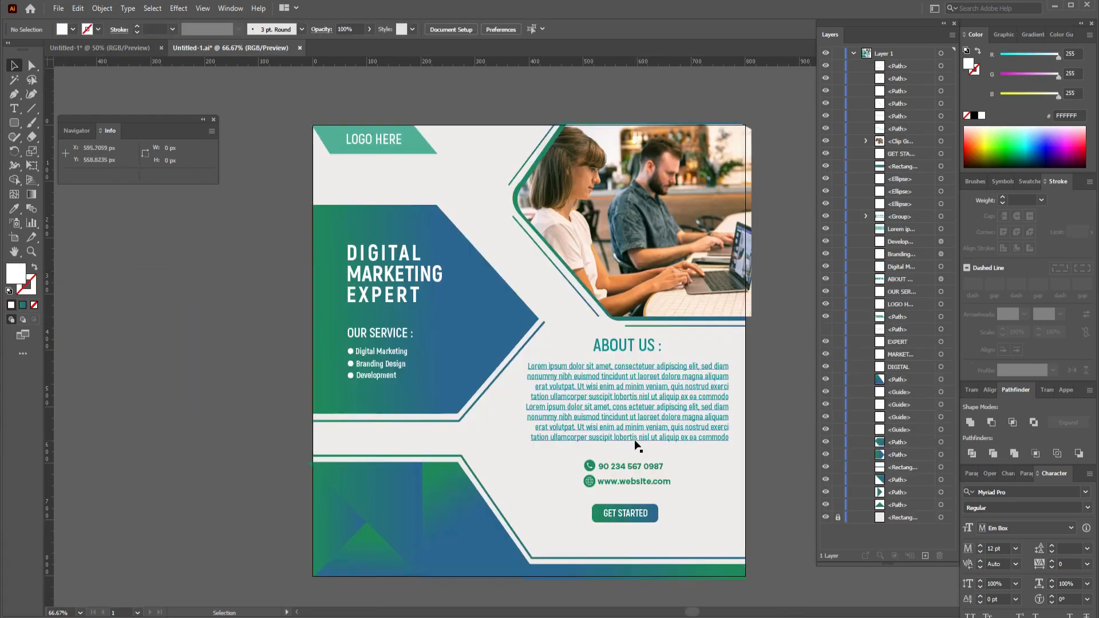
{"action": "left_click_drag", "start_coordinate": [632, 439], "coordinate": [591, 401]}
{"action": "left_click", "coordinate": [731, 387]}
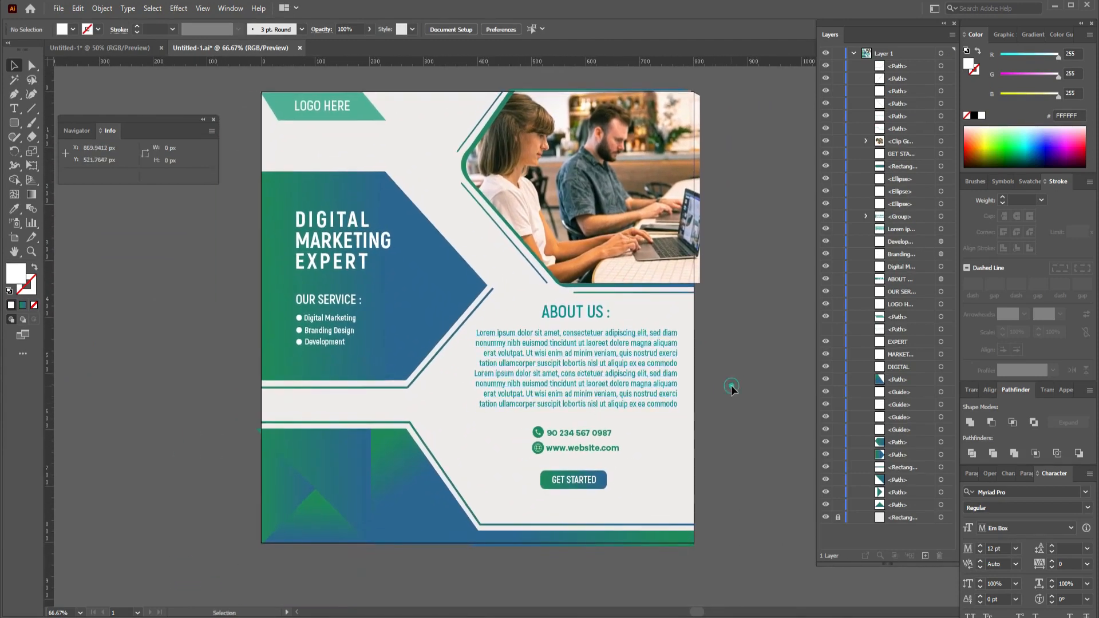